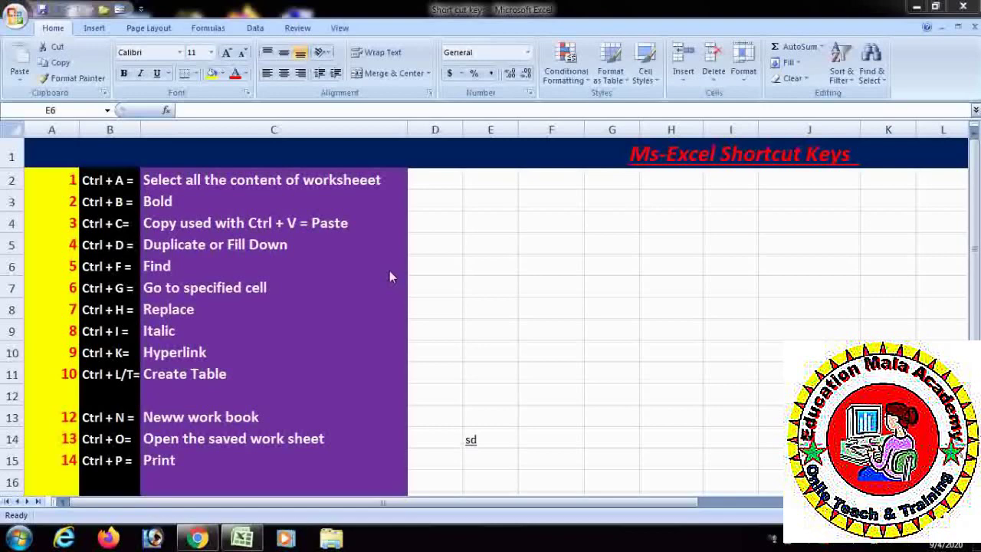
# Step: Select all the content of the worksheet
pyautogui.click(431, 274)
pyautogui.hotkey('ctrl', 'a')
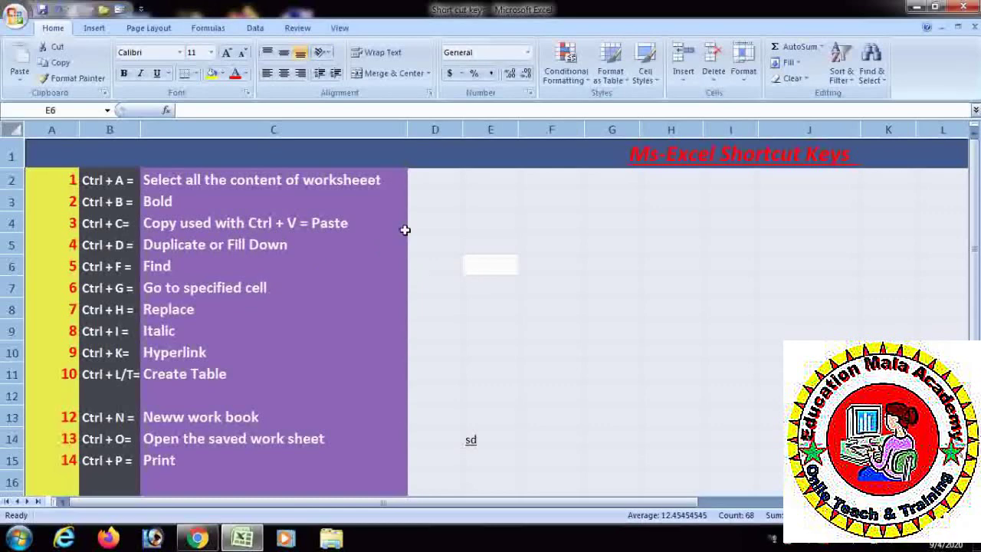
# Step: Enter Education in cell E4
pyautogui.doubleClick(483, 215)
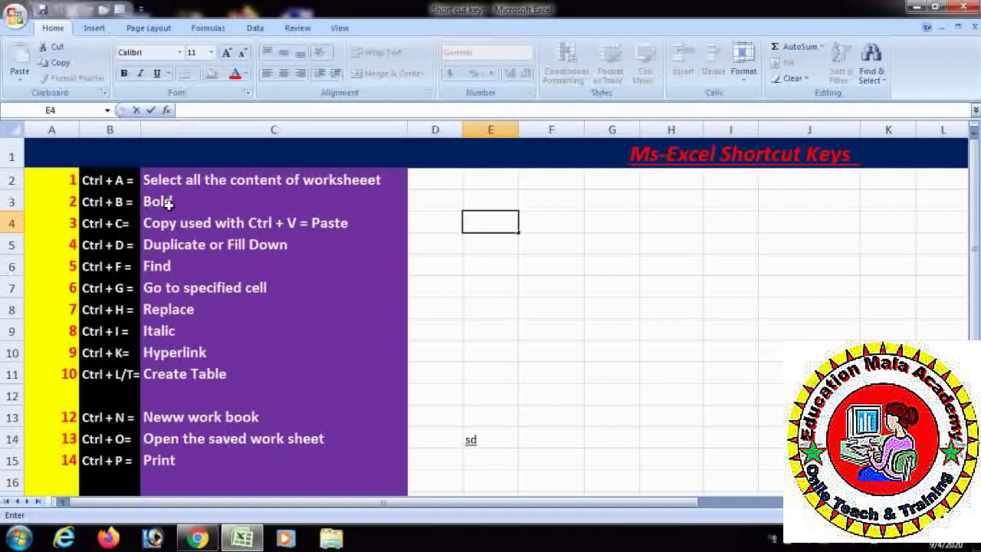
pyautogui.write('Education')
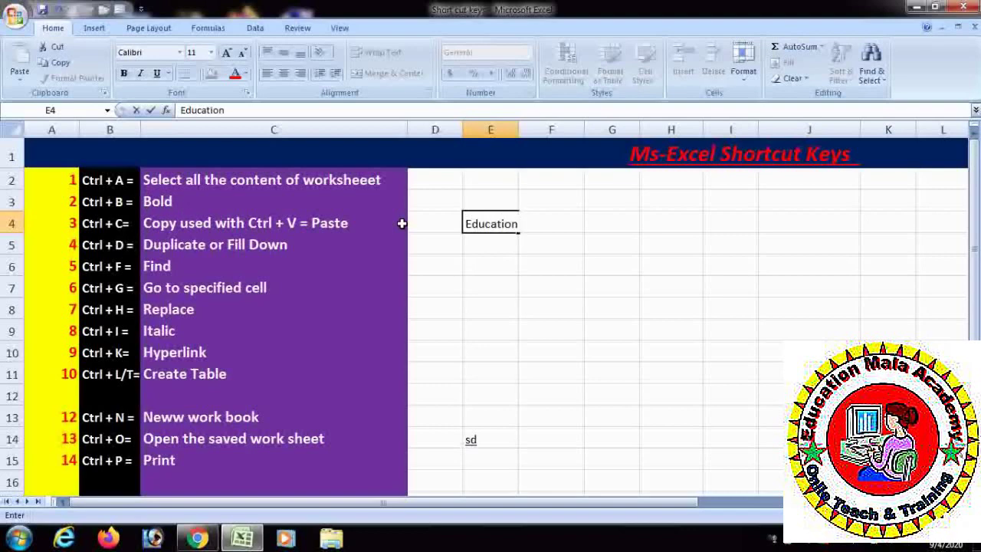
pyautogui.click(511, 132)
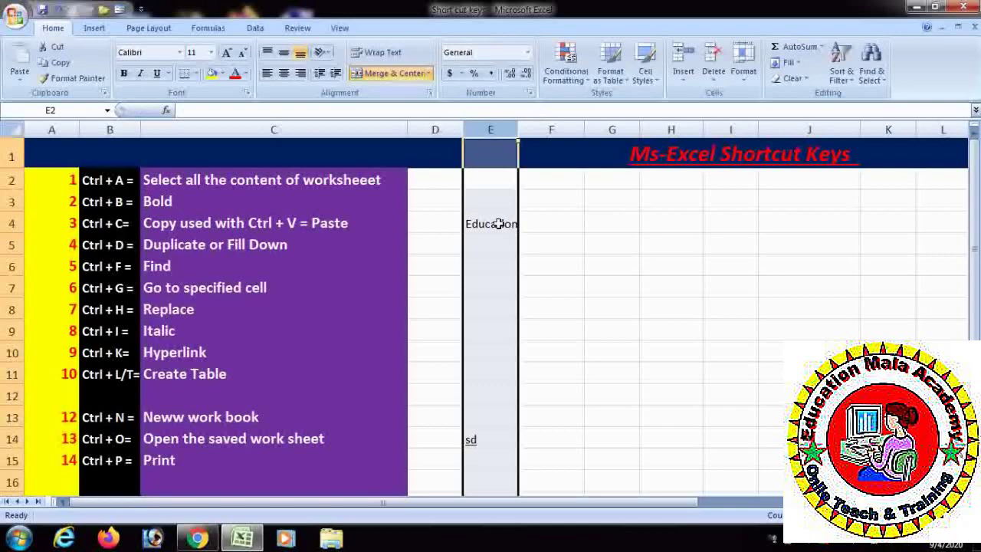
# Step: Make the text in cell E4 bold and widen column E slightly to fit it
pyautogui.click(475, 219)
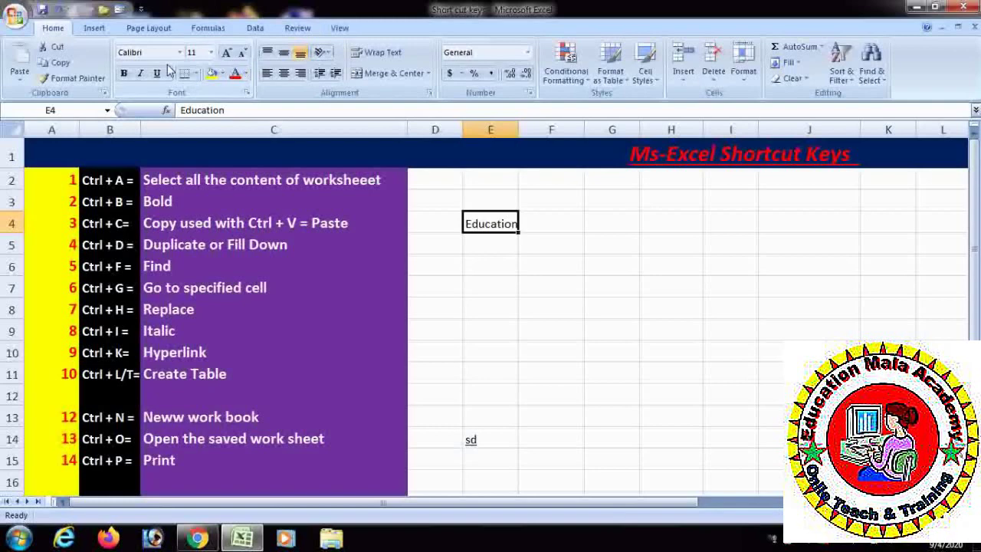
pyautogui.click(127, 73)
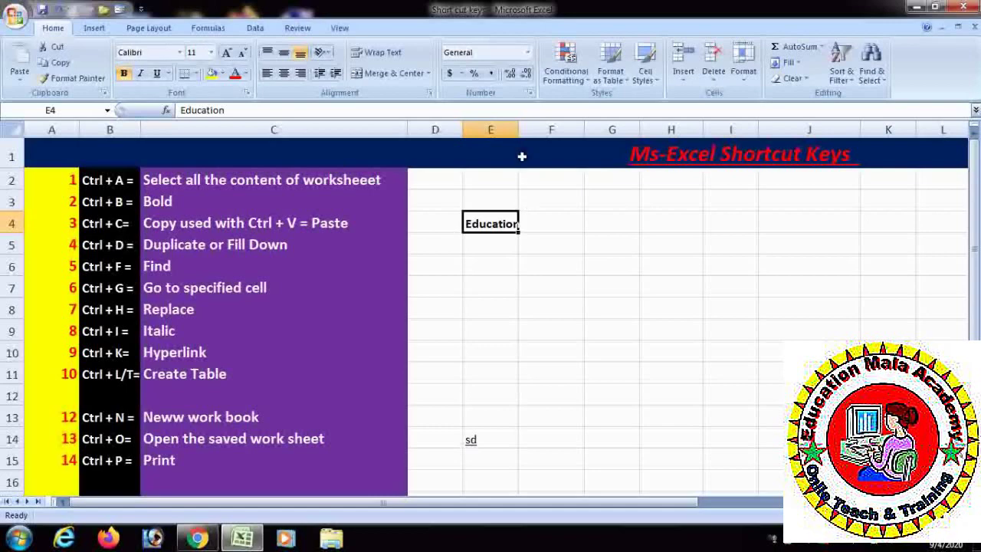
pyautogui.moveTo(518, 131); pyautogui.dragTo(524, 131)
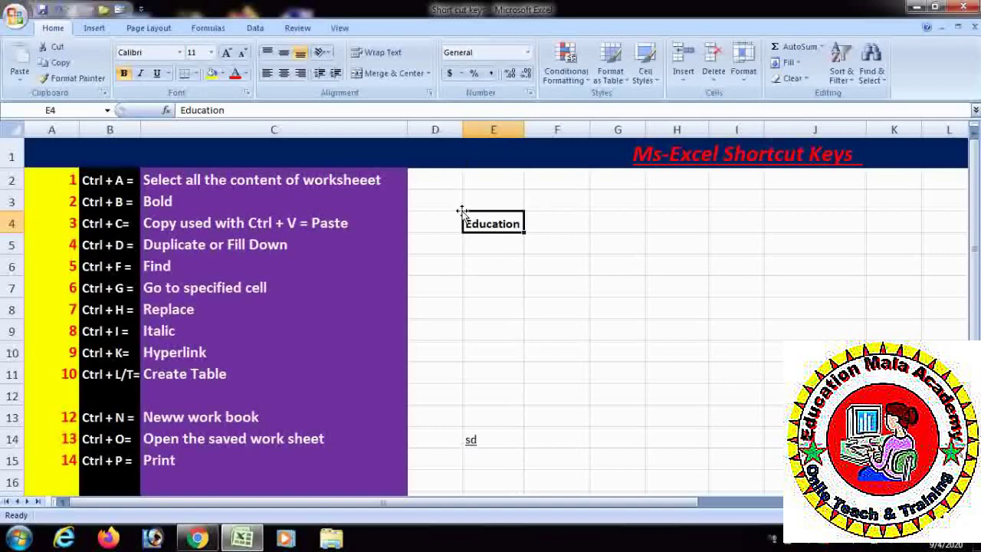
pyautogui.click(123, 75)
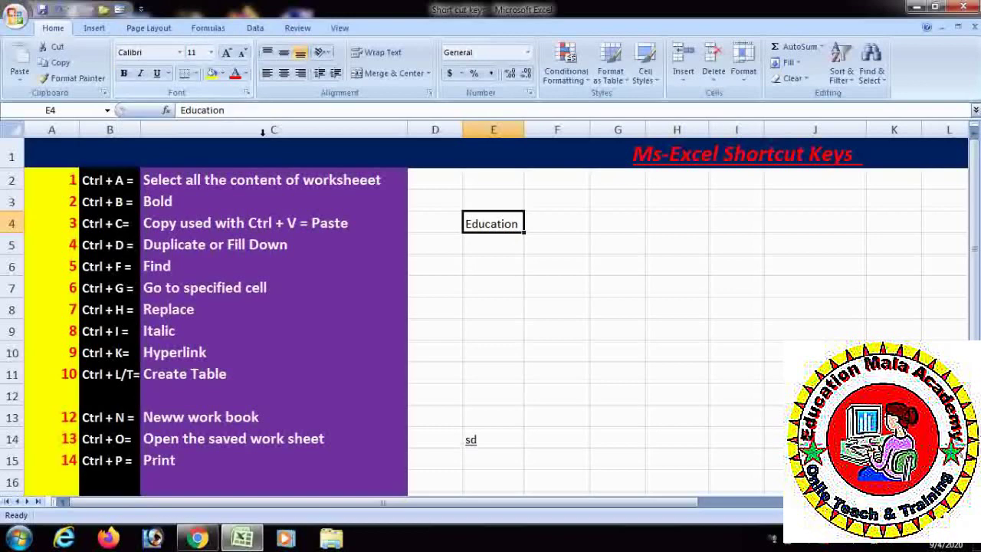
pyautogui.click(123, 74)
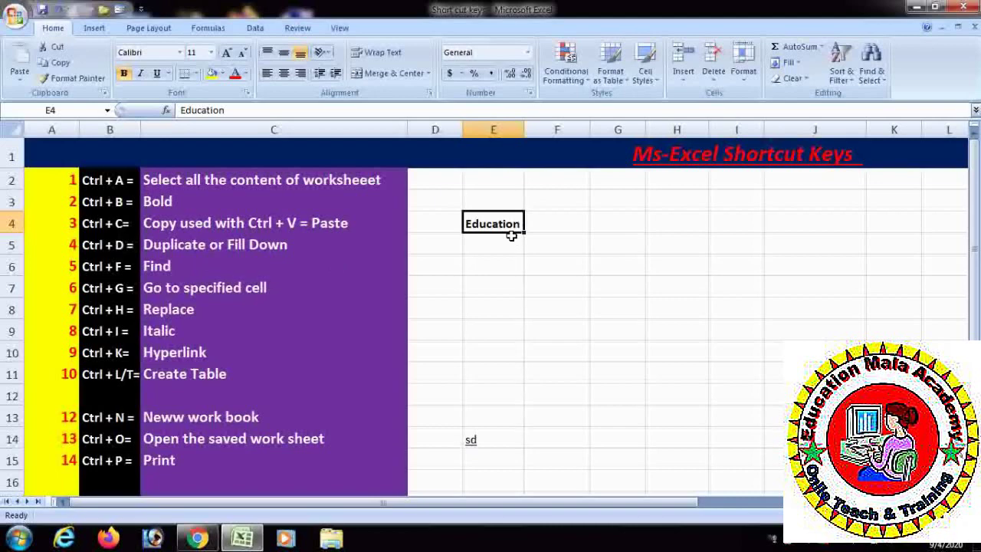
# Step: Clear the text from cell E4
pyautogui.press('Delete')
pyautogui.click(511, 236)
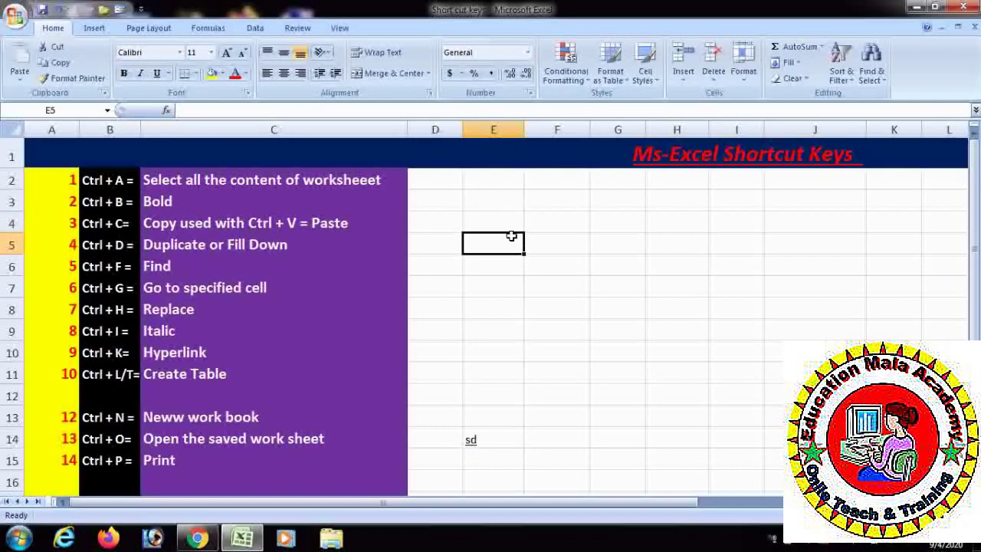
# Step: Enter 25 in cell F4 and fill it down one cell at a time through F11
pyautogui.click(539, 224)
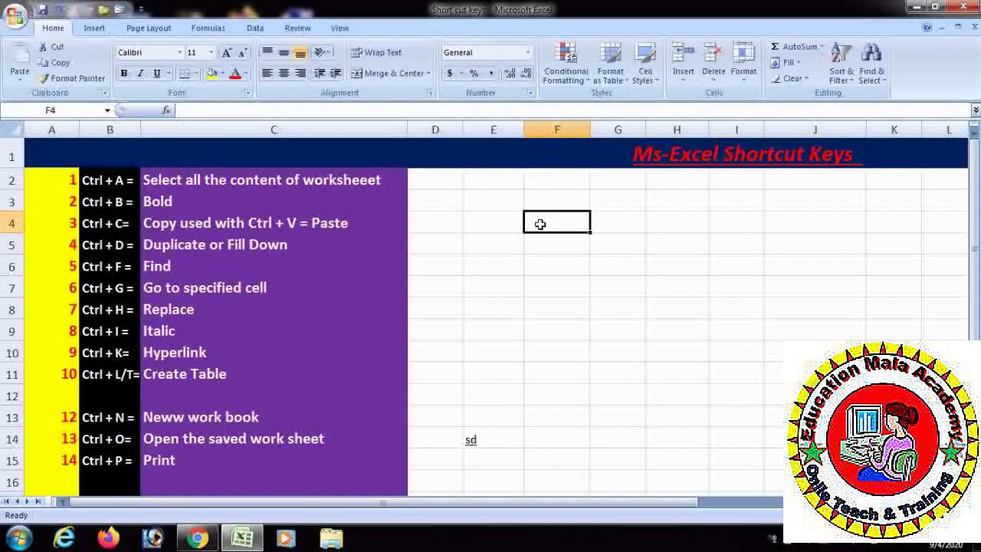
pyautogui.write('25')
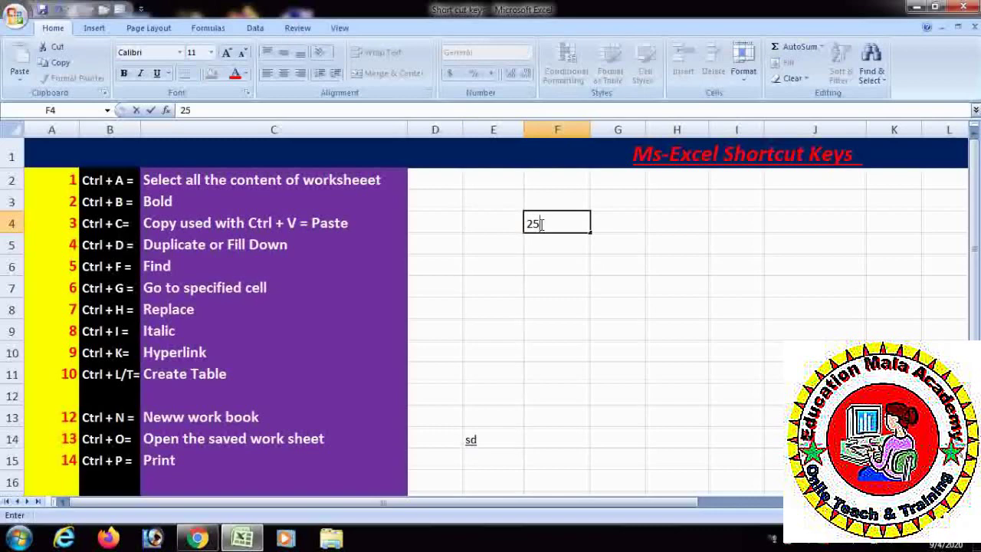
pyautogui.press('Return')
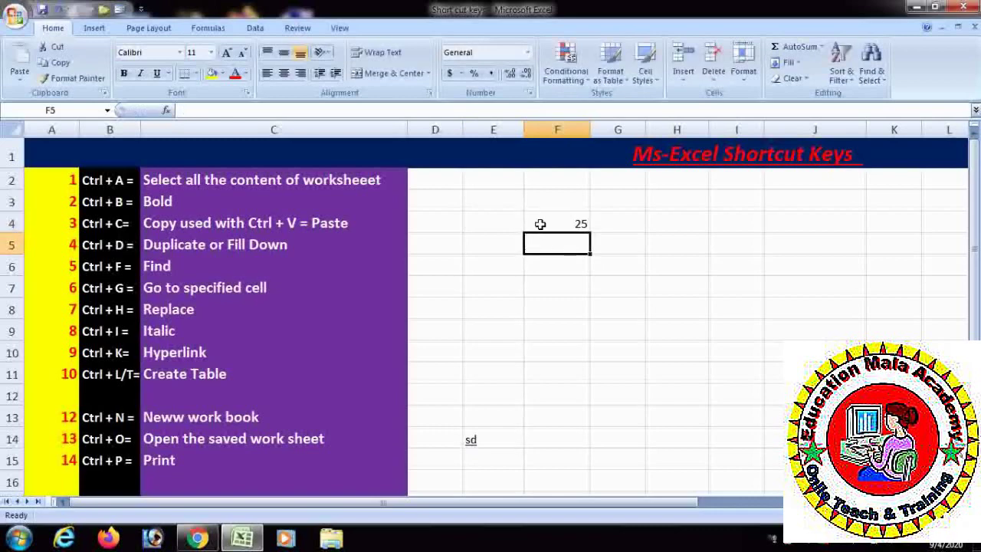
pyautogui.hotkey('ctrl', 'd')
pyautogui.press('Down')
pyautogui.hotkey('ctrl', 'd')
pyautogui.press('Down')
pyautogui.hotkey('ctrl', 'd')
pyautogui.press('Down')
pyautogui.hotkey('ctrl', 'd')
pyautogui.press('Down')
pyautogui.hotkey('ctrl', 'd')
pyautogui.press('Down')
pyautogui.hotkey('ctrl', 'd')
pyautogui.press('Down')
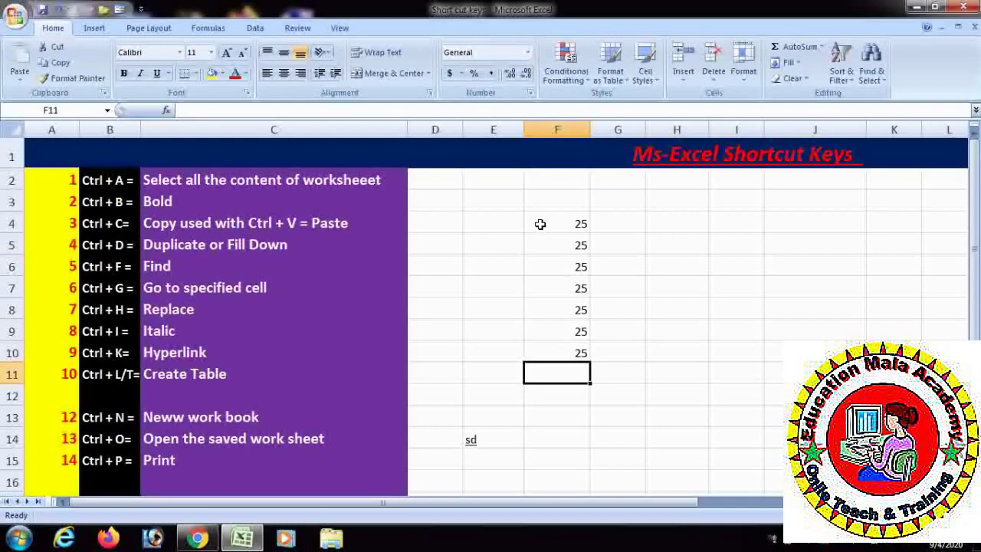
pyautogui.hotkey('ctrl', 'd')
pyautogui.press('Down')
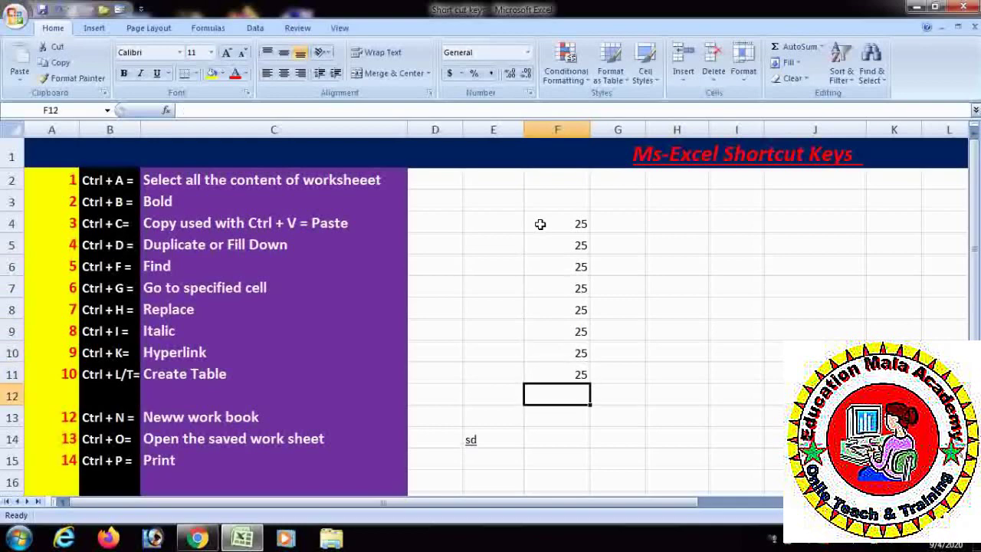
# Step: Enter 100 in cell G4 and fill it down one cell at a time through G9
pyautogui.click(612, 220)
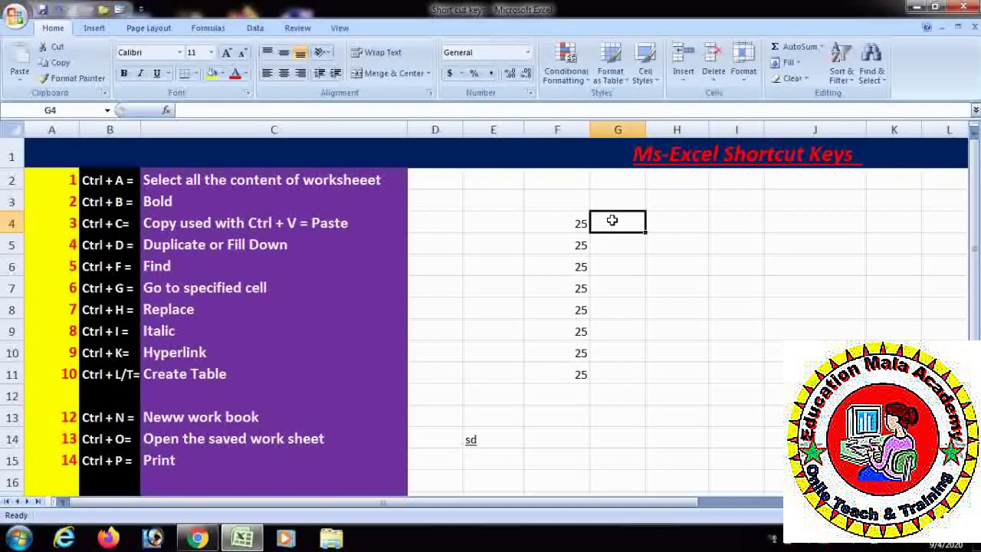
pyautogui.write('100')
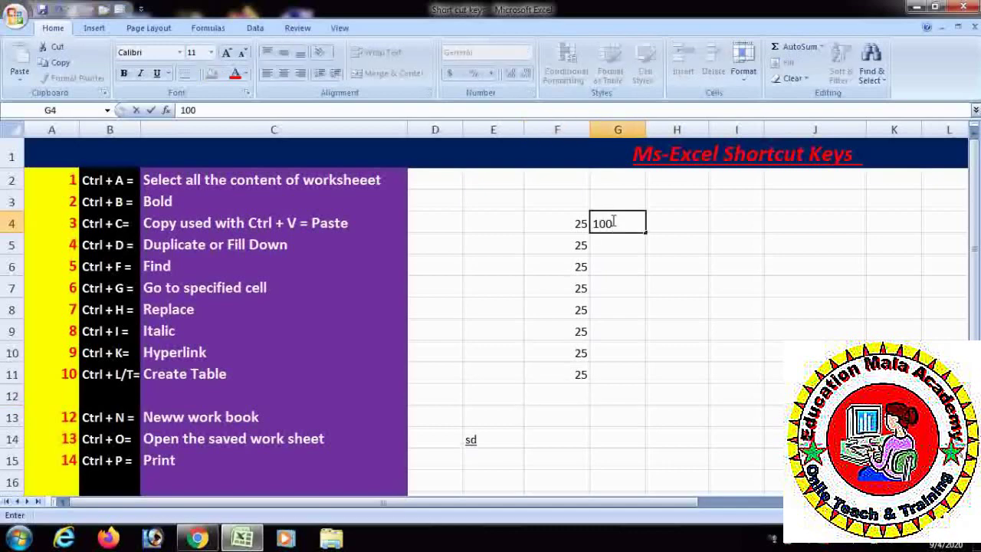
pyautogui.press('Return')
pyautogui.hotkey('ctrl', 'd')
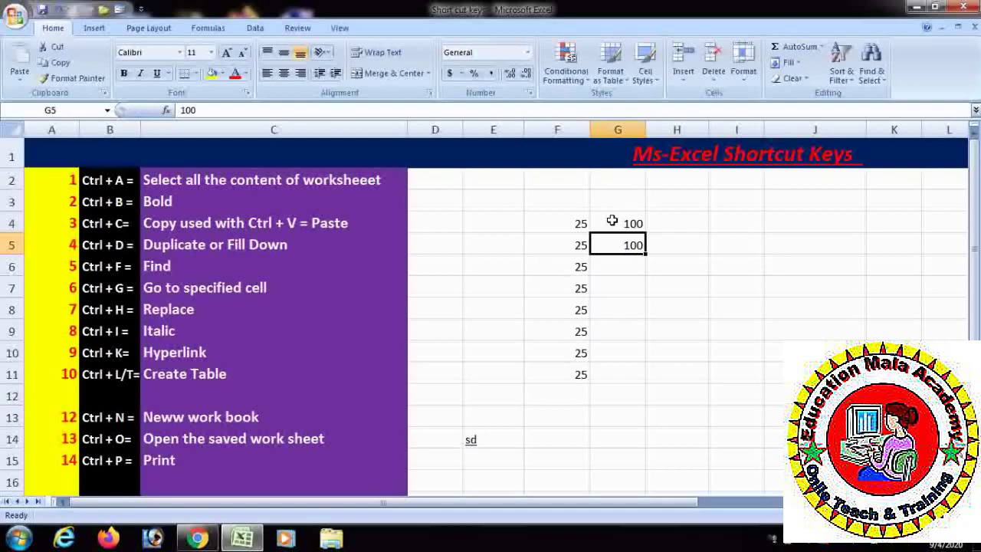
pyautogui.press('Down')
pyautogui.hotkey('ctrl', 'd')
pyautogui.press('Down')
pyautogui.hotkey('ctrl', 'd')
pyautogui.press('Down')
pyautogui.hotkey('ctrl', 'd')
pyautogui.press('Down')
pyautogui.hotkey('ctrl', 'd')
pyautogui.press('Down')
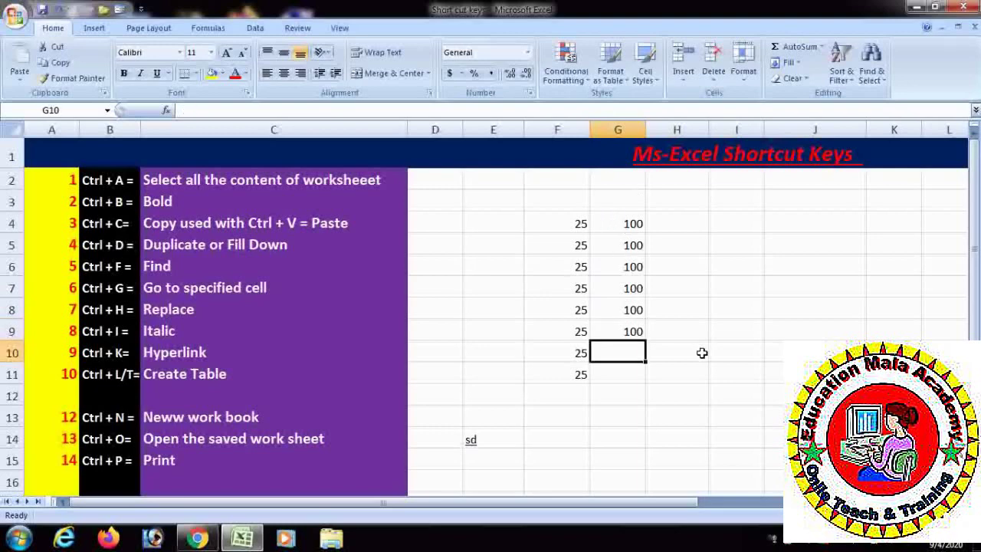
# Step: Find the next cell containing "Go" in the worksheet and close the search dialog
pyautogui.click(633, 264)
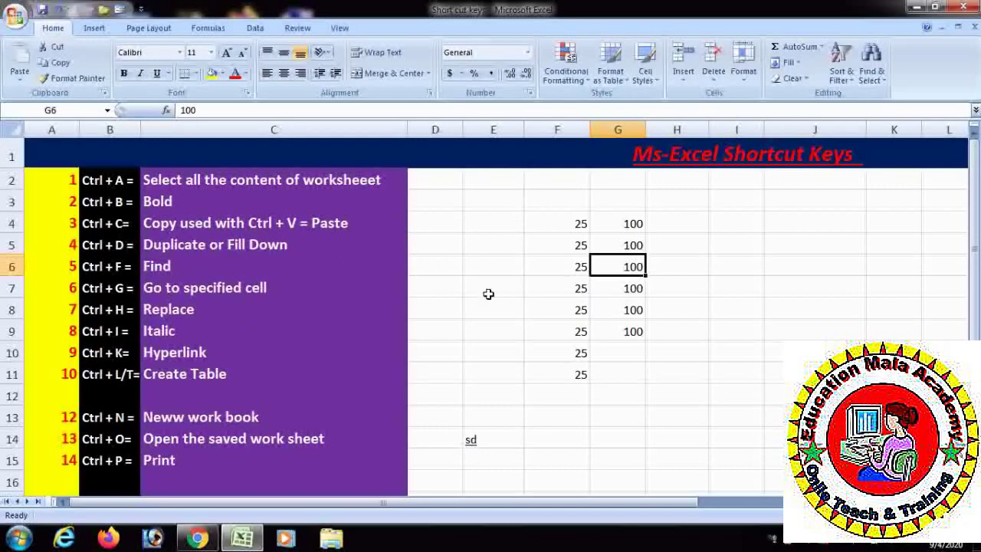
pyautogui.hotkey('ctrl', 'f')
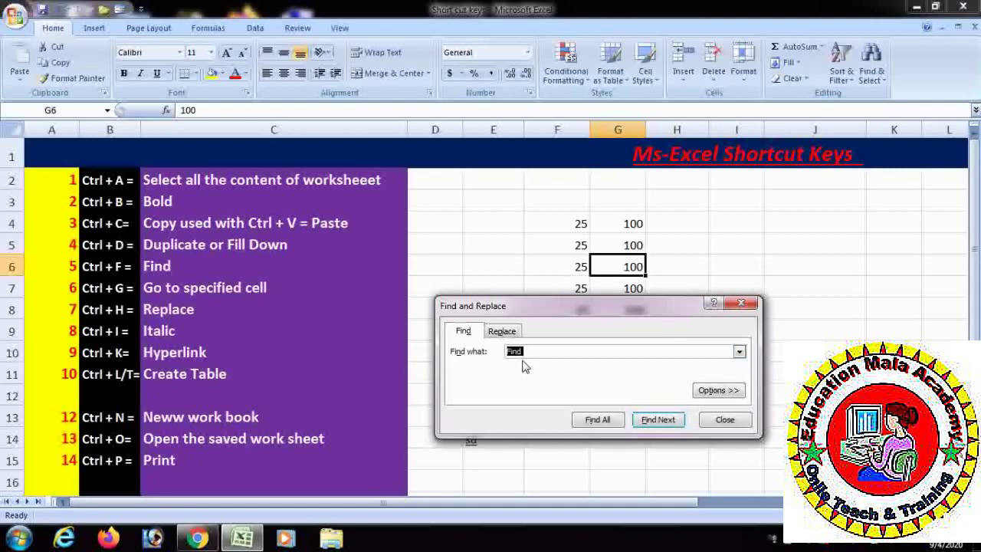
pyautogui.press('BackSpace')
pyautogui.write('GO')
pyautogui.click(661, 421)
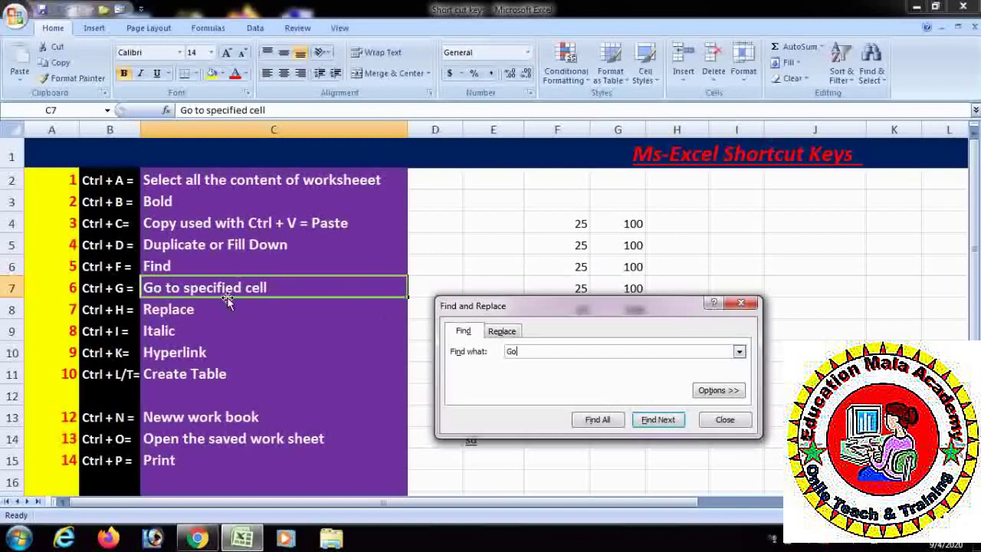
pyautogui.click(740, 304)
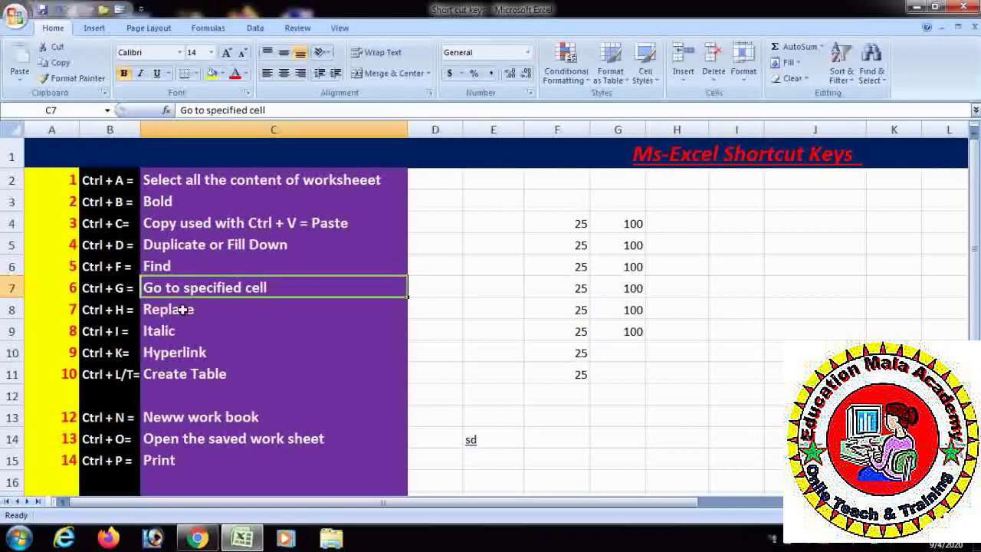
# Step: Starting from cell F10, use Go To to jump to cell I16
pyautogui.click(548, 358)
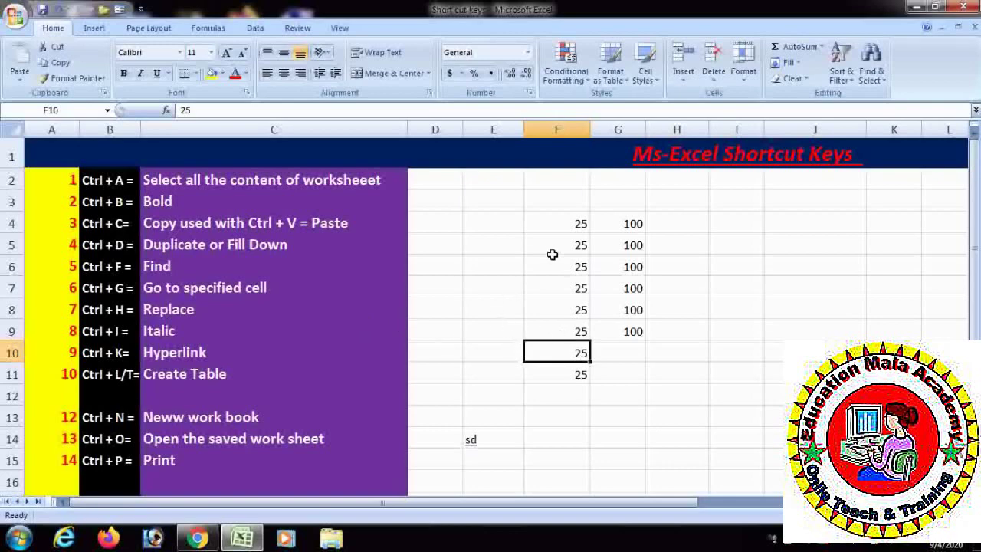
pyautogui.hotkey('ctrl', 'g')
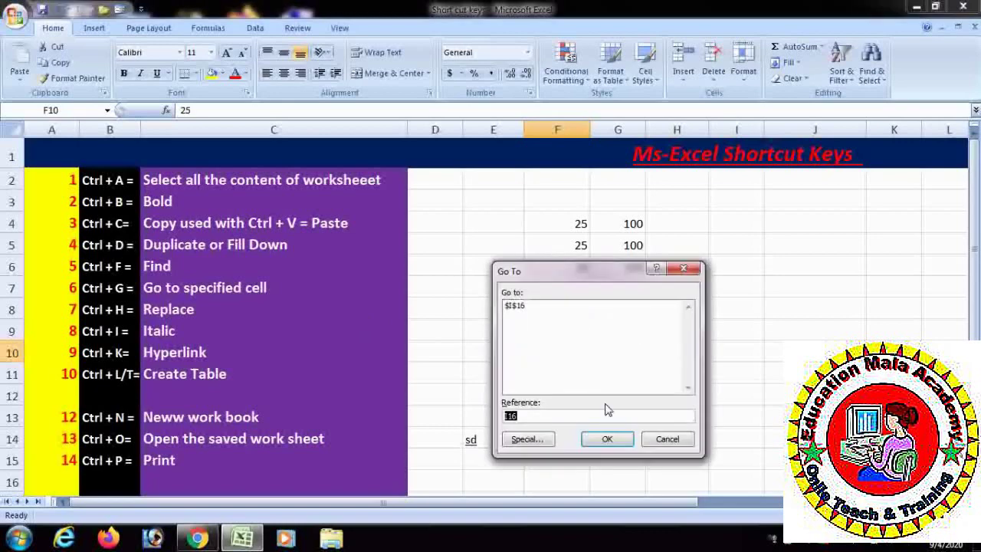
pyautogui.click(606, 440)
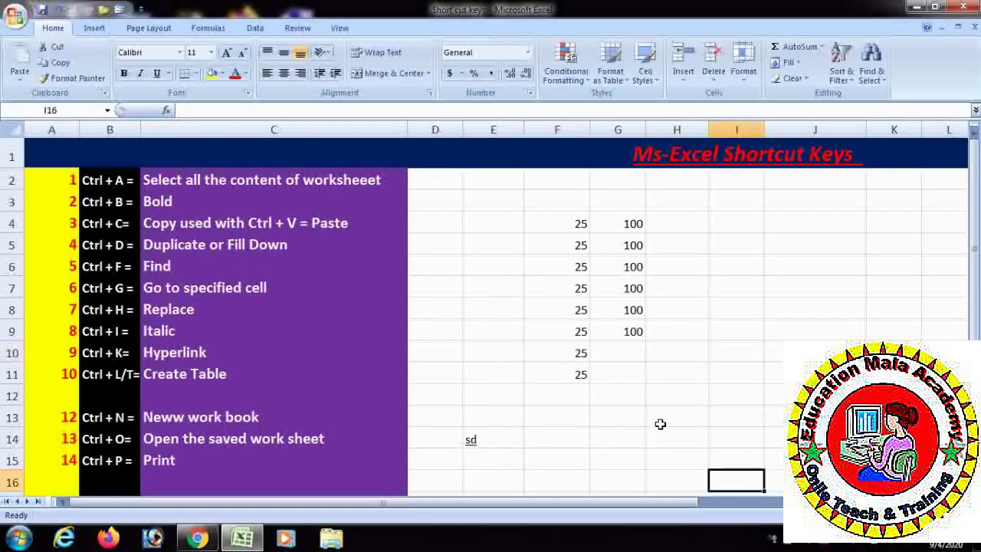
# Step: Select the range F3:H9 and use Go To to return to cell F10
pyautogui.moveTo(571, 205); pyautogui.dragTo(650, 320)
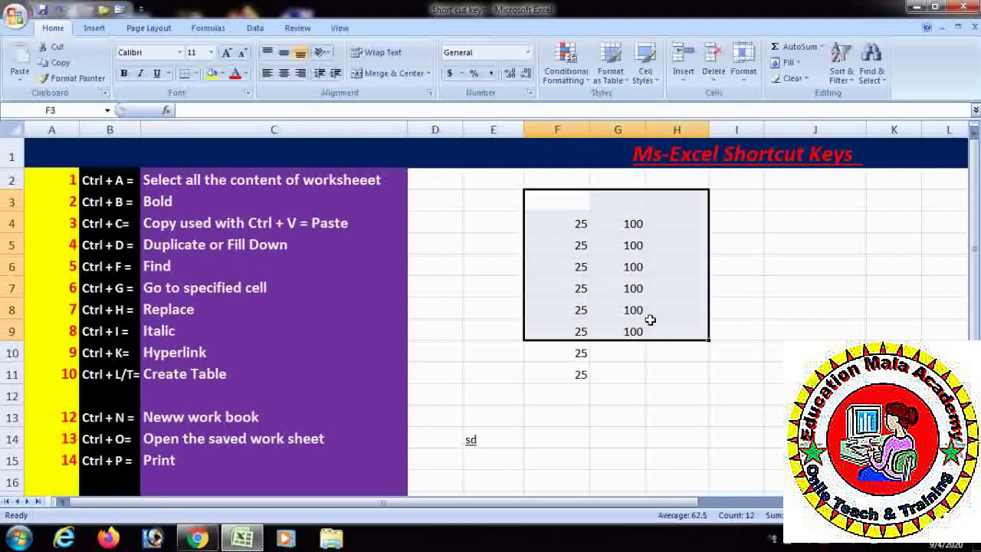
pyautogui.hotkey('ctrl', 'g')
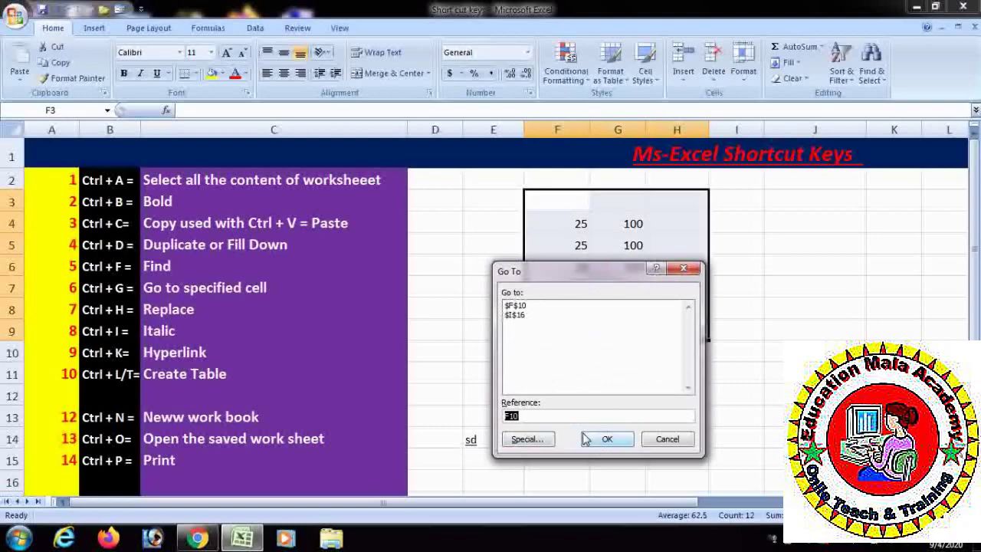
pyautogui.click(607, 437)
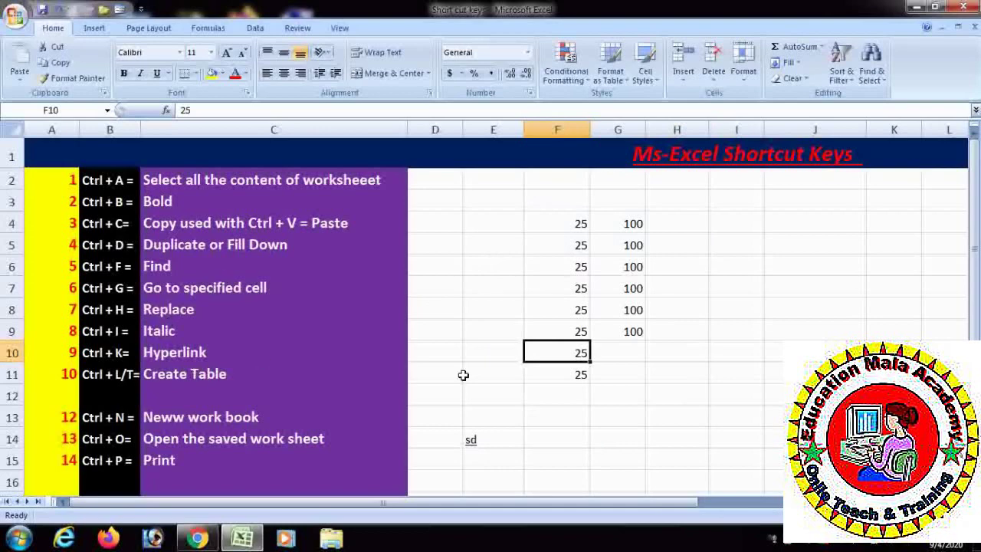
# Step: Starting from cell I9, use Go To with the reference c12 to jump to that cell
pyautogui.click(731, 337)
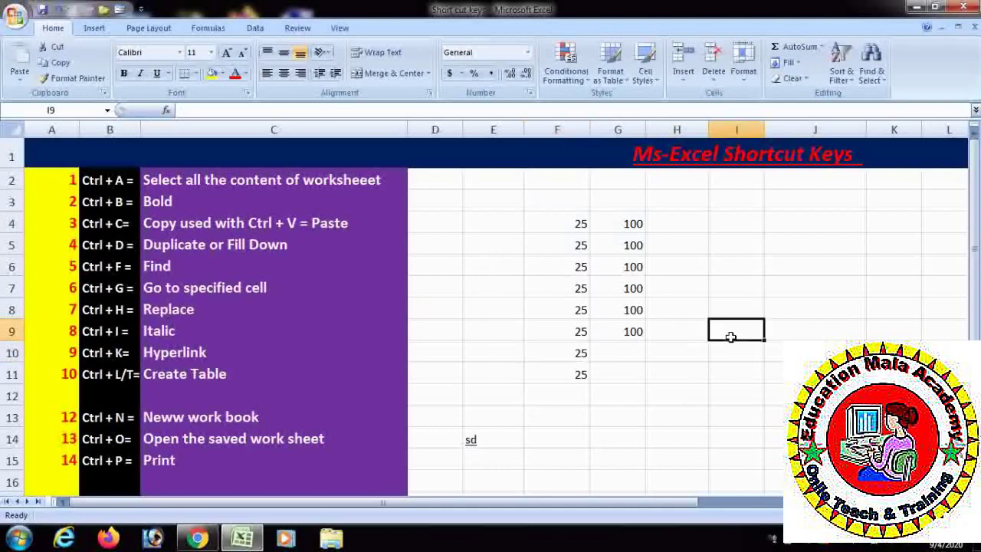
pyautogui.hotkey('ctrl', 'g')
pyautogui.click(580, 358)
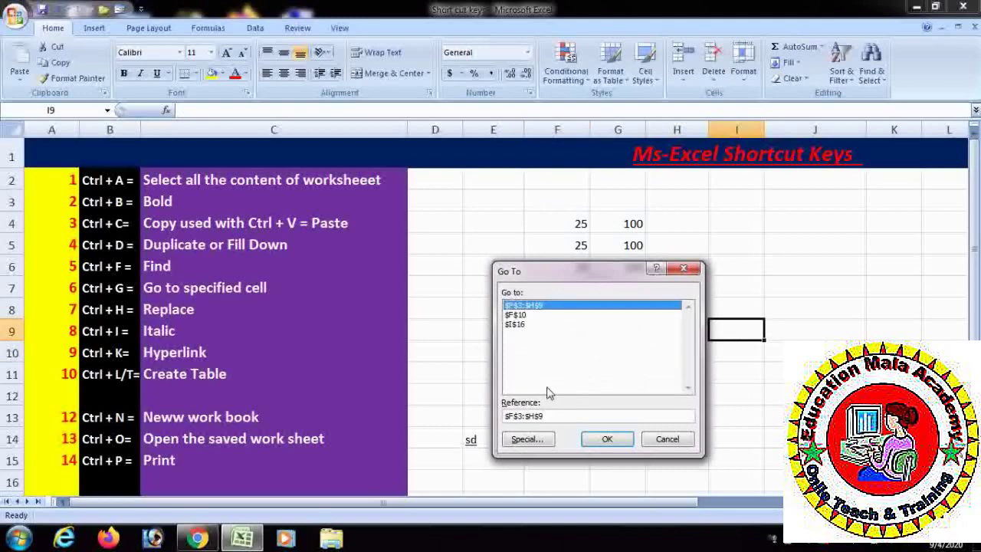
pyautogui.press('BackSpace')
pyautogui.press('BackSpace')
pyautogui.press('BackSpace')
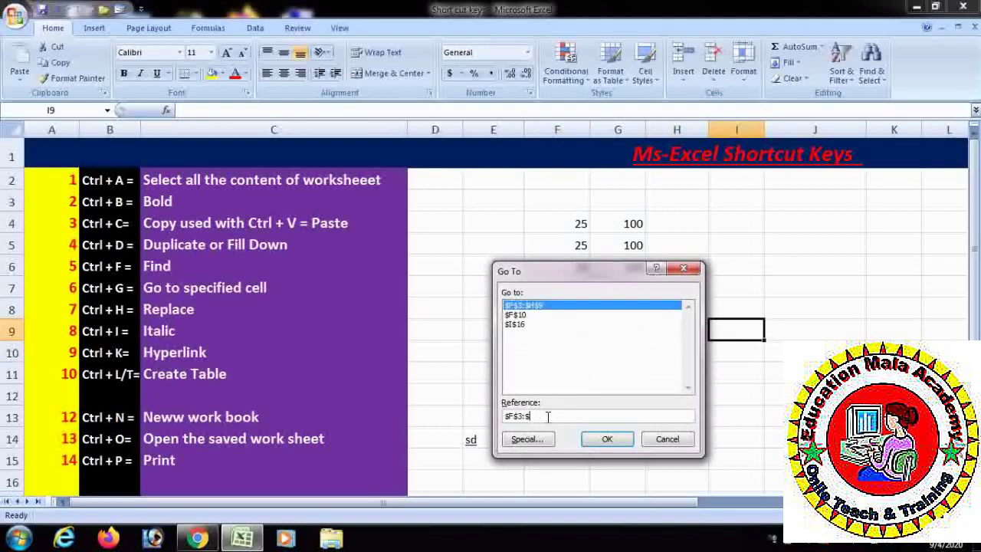
pyautogui.press('BackSpace')
pyautogui.press('BackSpace')
pyautogui.press('BackSpace')
pyautogui.press('BackSpace')
pyautogui.write('c12')
pyautogui.click(607, 438)
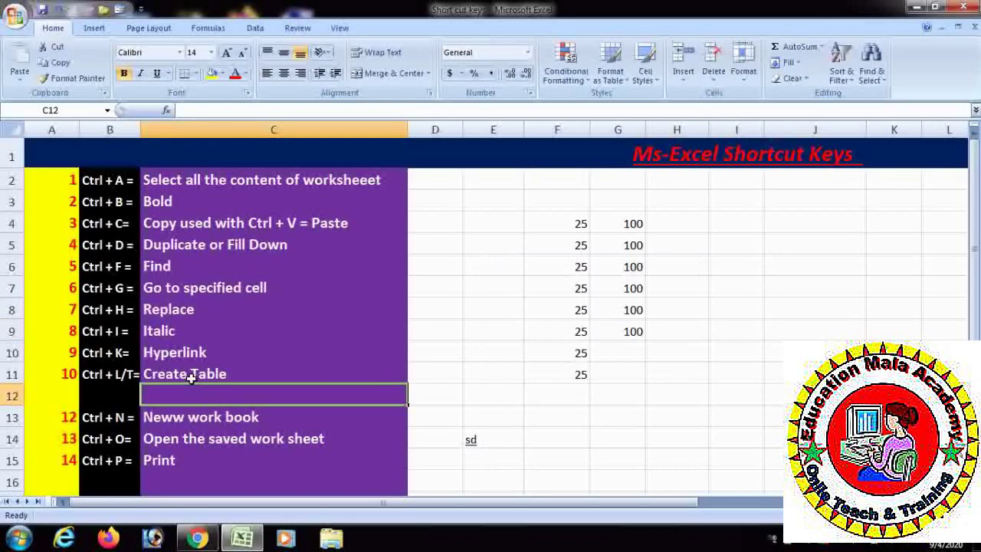
# Step: Starting from cell I12, use Go To with the reference a20 to jump to that cell
pyautogui.click(741, 401)
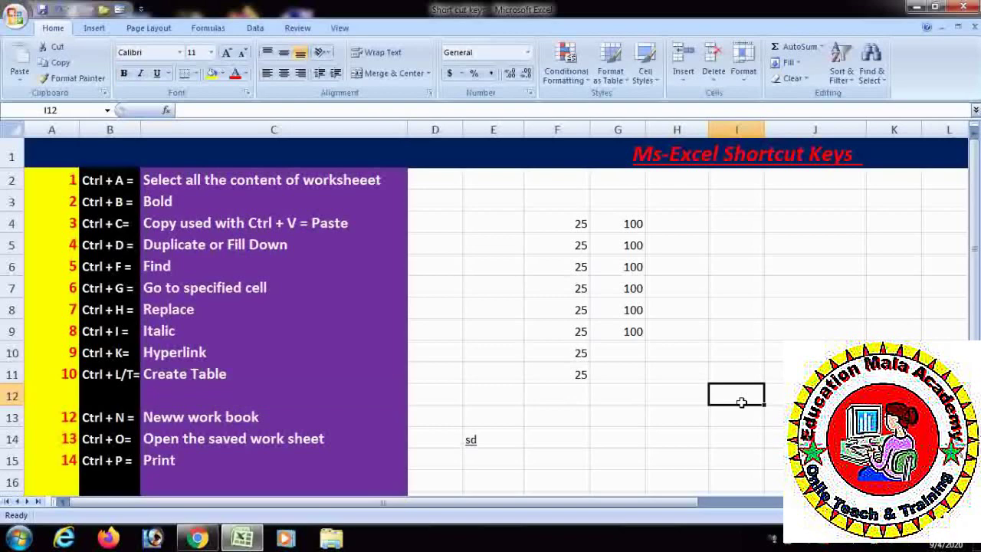
pyautogui.hotkey('ctrl', 'g')
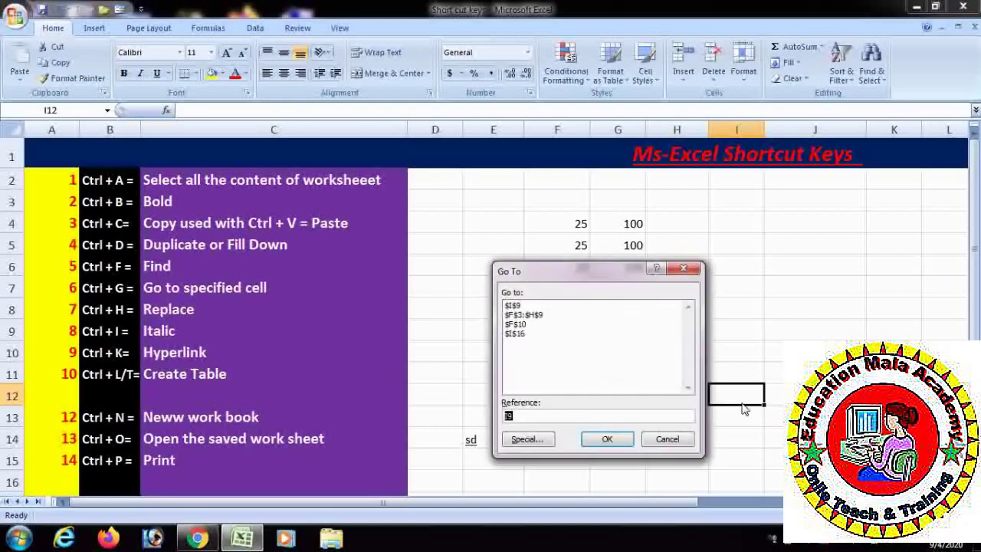
pyautogui.press('BackSpace')
pyautogui.write('a')
pyautogui.write('1')
pyautogui.press('BackSpace')
pyautogui.write('20')
pyautogui.click(607, 440)
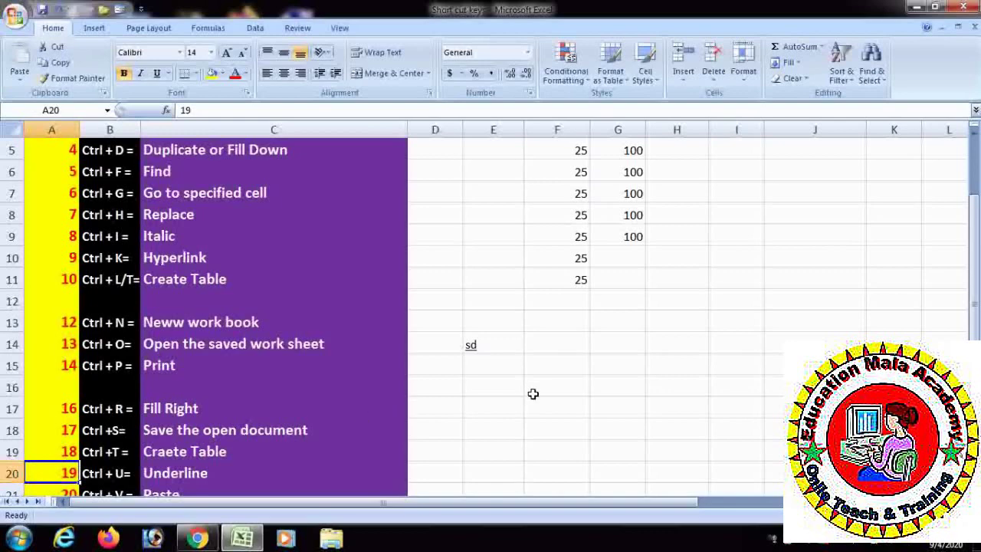
# Step: Use Go To with the reference b50 to jump to that cell
pyautogui.hotkey('ctrl', 'g')
pyautogui.press('BackSpace')
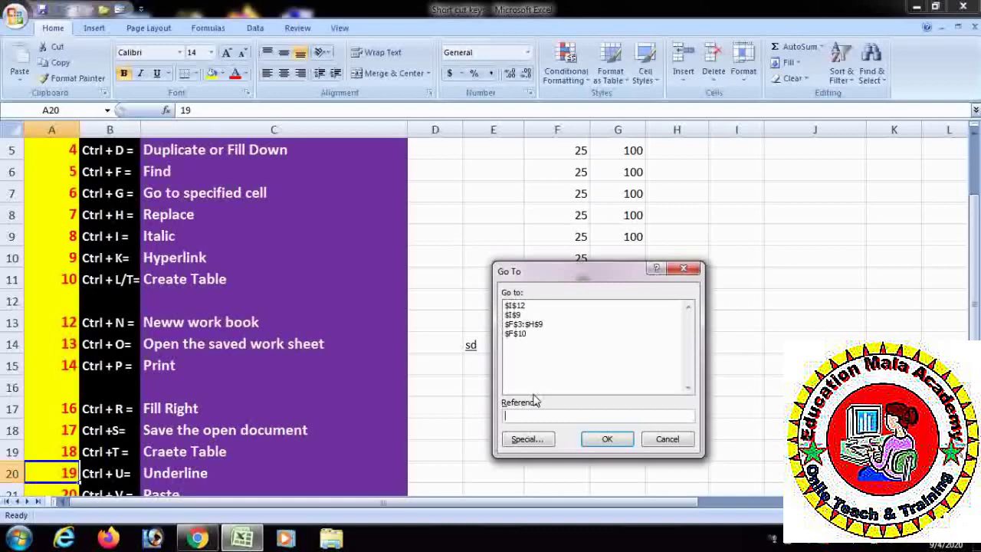
pyautogui.write('b50')
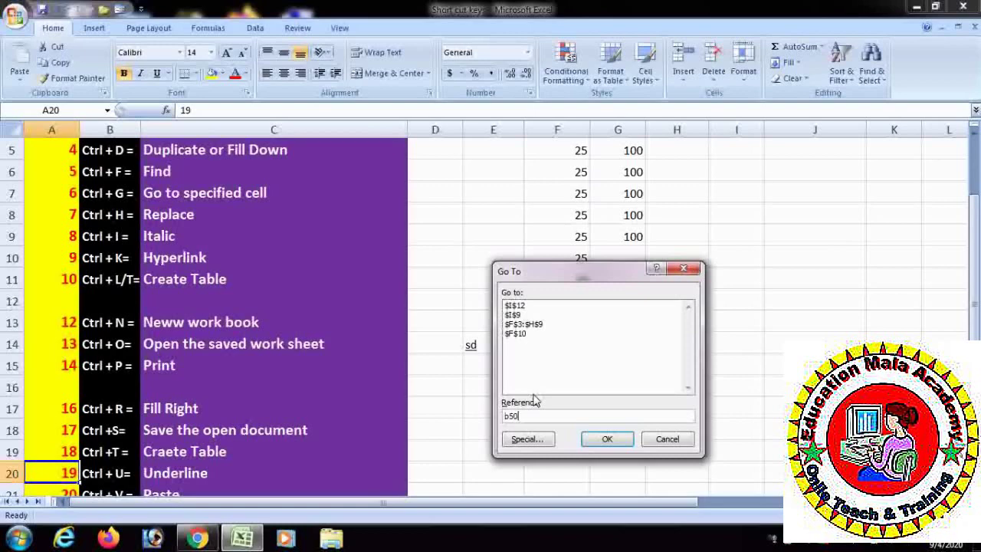
pyautogui.click(595, 435)
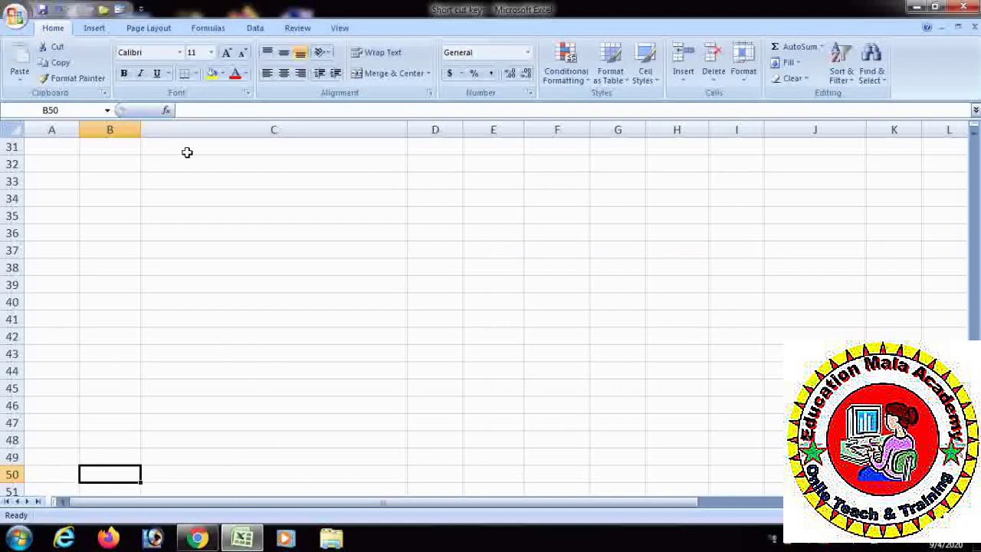
# Step: Undo the last entry in cell G9 and return to the top of the worksheet
pyautogui.click(60, 10)
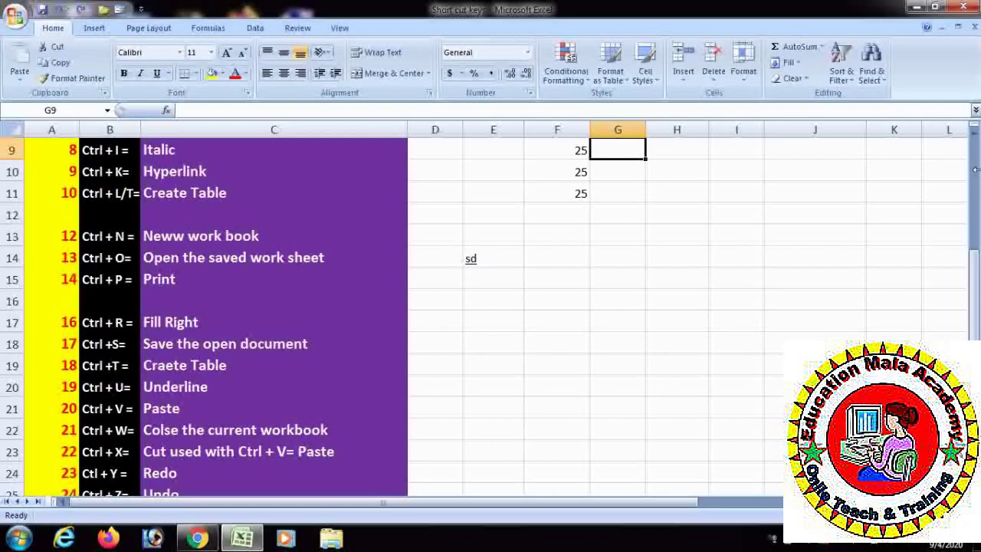
pyautogui.click(974, 144)
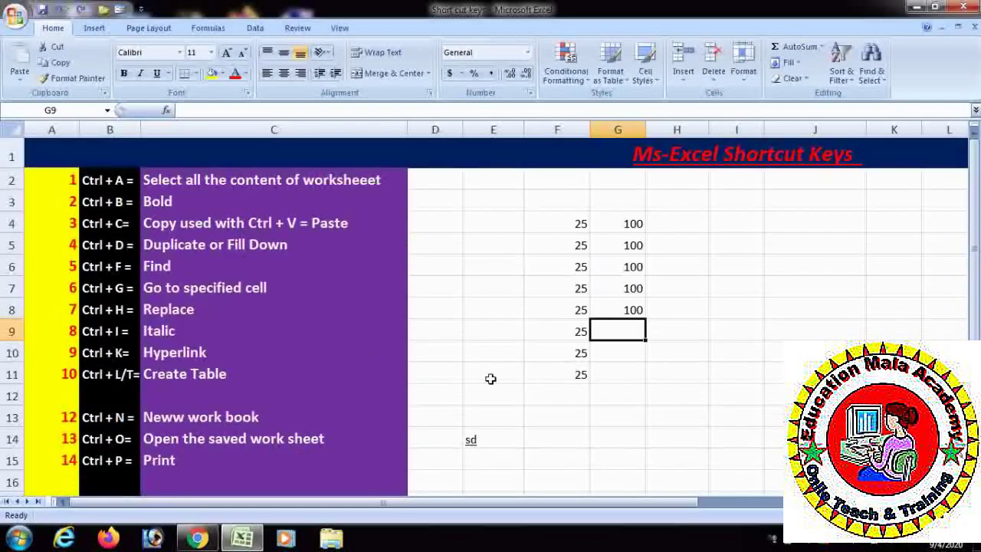
# Step: Set up a find and replace that searches for 100 and replaces it with 5000
pyautogui.hotkey('ctrl', 'h')
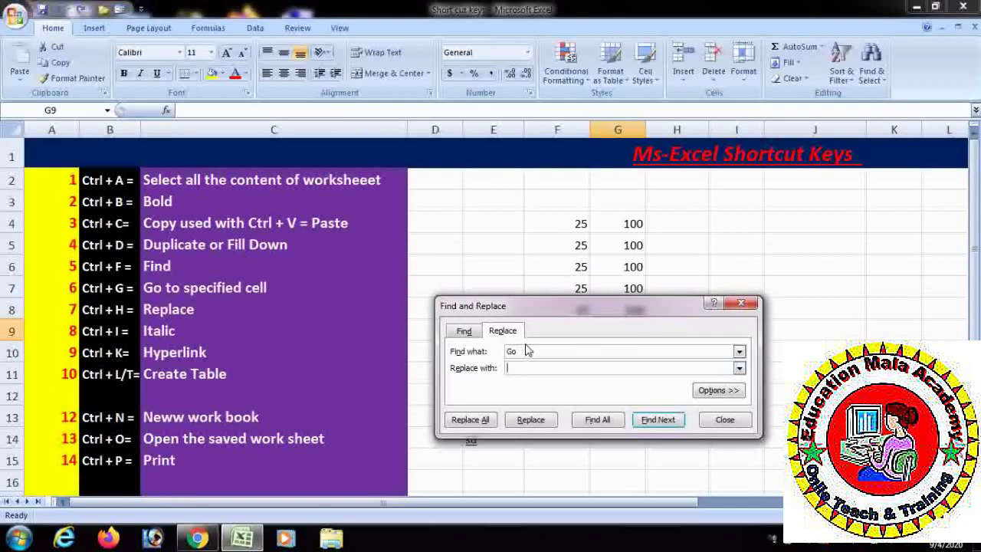
pyautogui.press('BackSpace')
pyautogui.press('BackSpace')
pyautogui.write('1')
pyautogui.write('00')
pyautogui.write('500')
pyautogui.write('0')
# Step: Step through the cells containing 100 in column G one match at a time, back around to G4
pyautogui.click(656, 421)
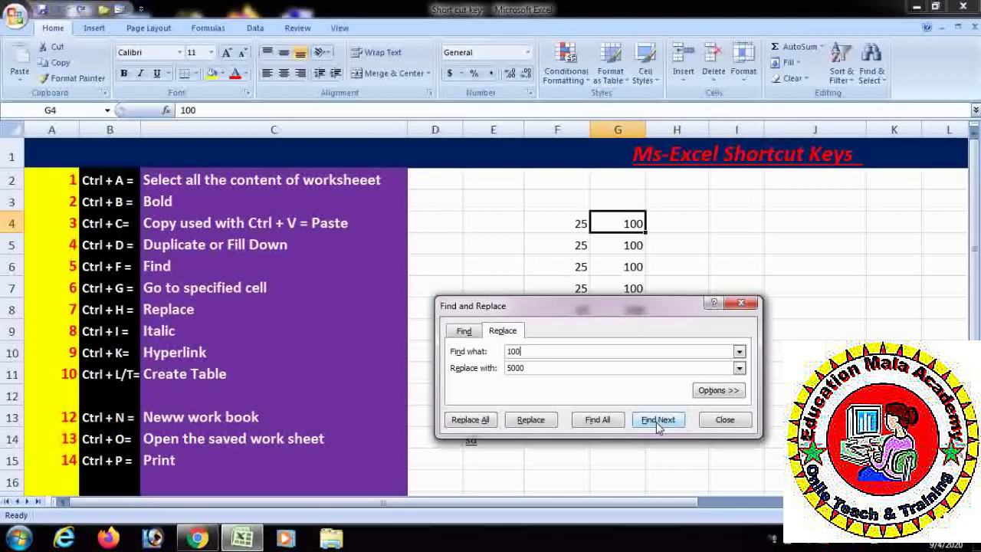
pyautogui.click(656, 422)
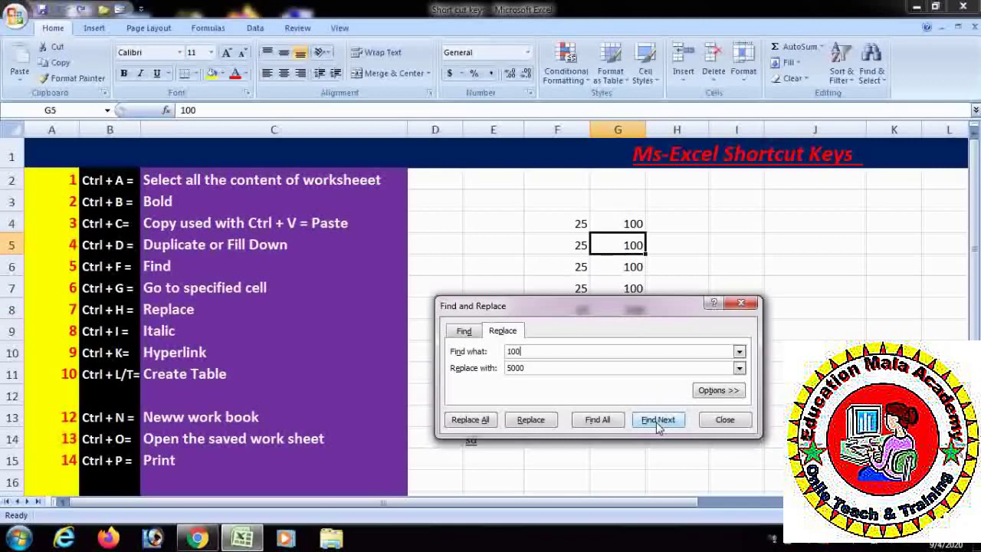
pyautogui.click(656, 421)
pyautogui.click(656, 421)
pyautogui.click(656, 421)
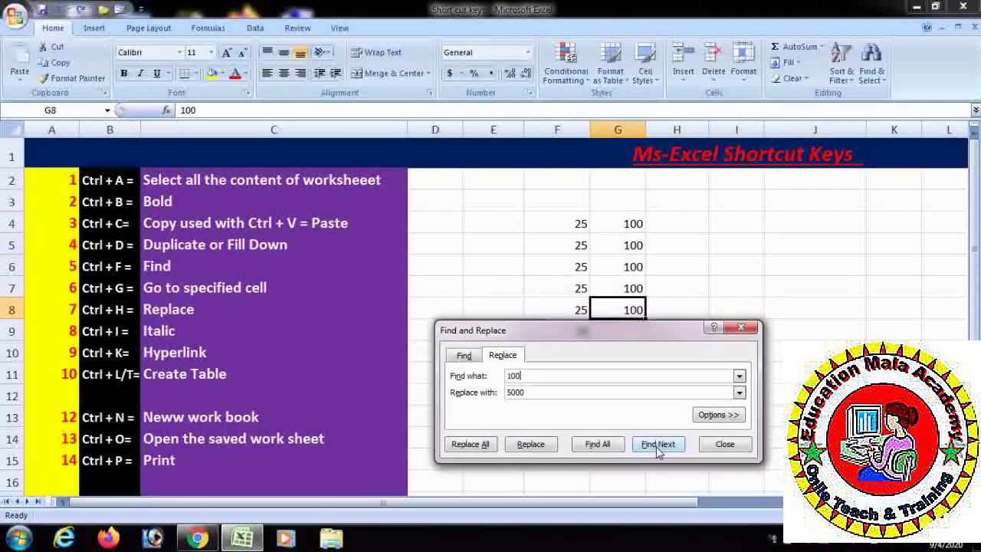
pyautogui.click(656, 446)
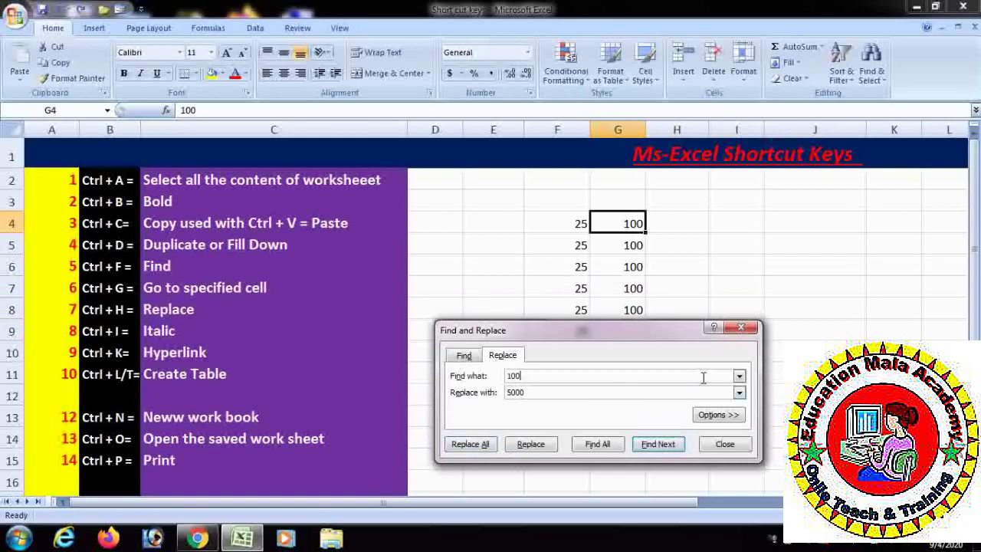
# Step: Replace 100 with 5000 one match at a time in G4:G8, and try replacing all remaining matches
pyautogui.click(739, 376)
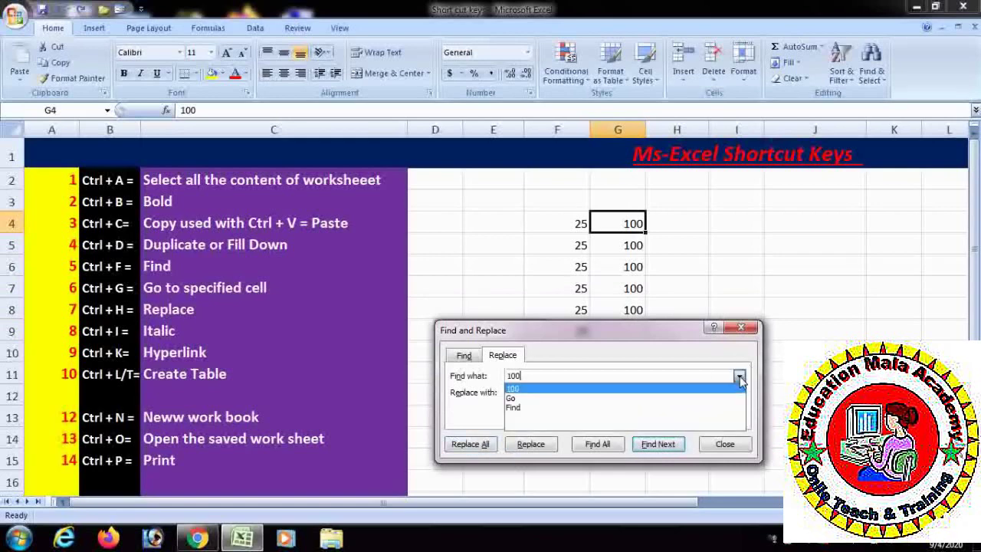
pyautogui.click(605, 389)
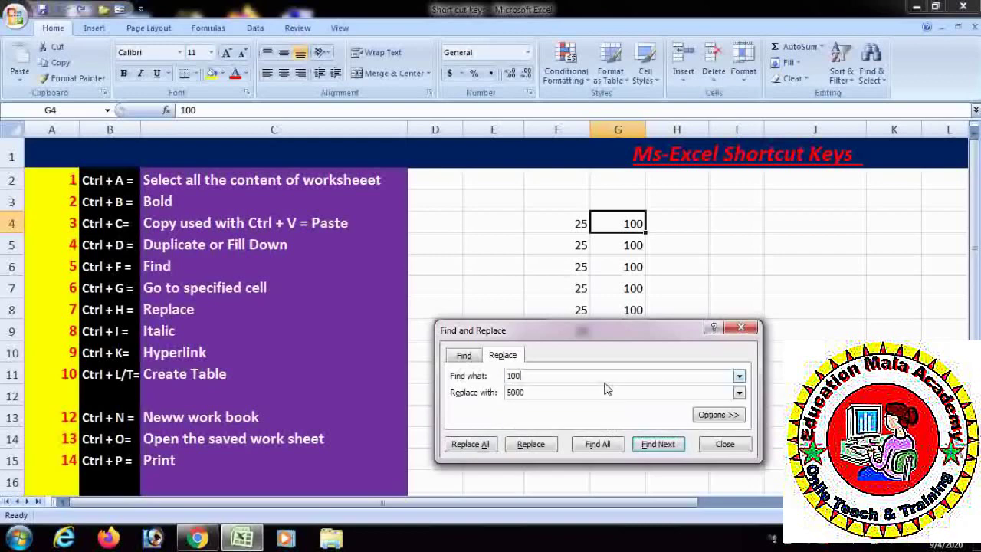
pyautogui.click(524, 445)
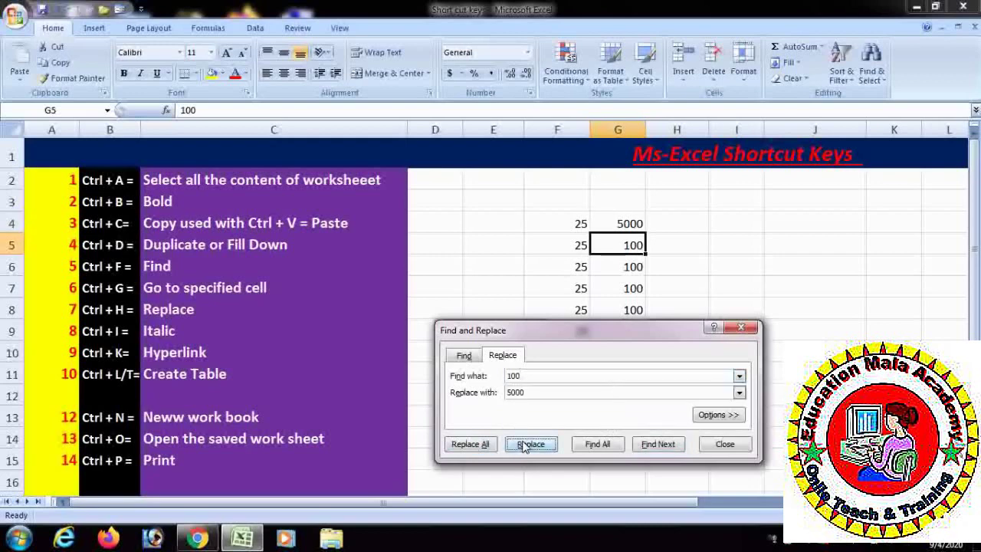
pyautogui.click(524, 445)
pyautogui.click(524, 445)
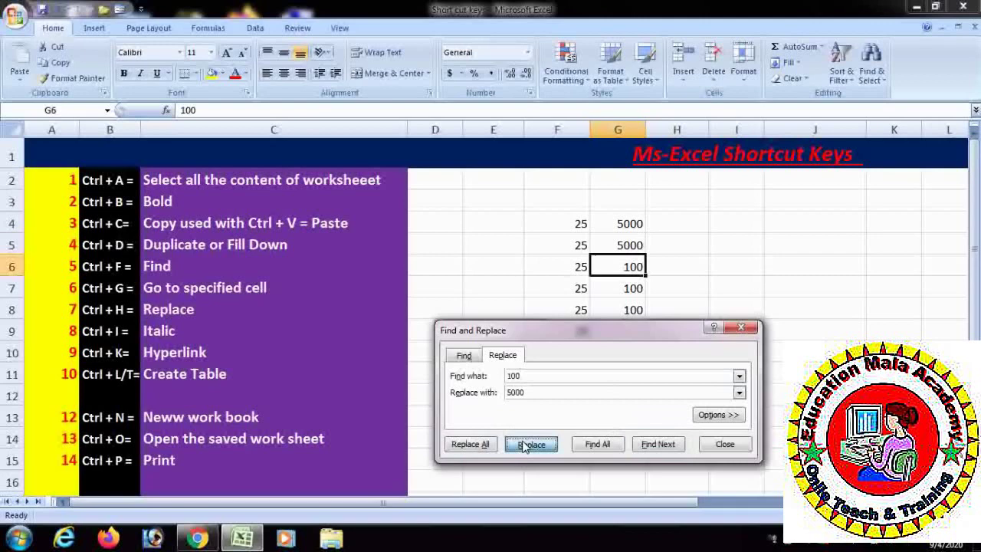
pyautogui.click(524, 445)
pyautogui.click(524, 445)
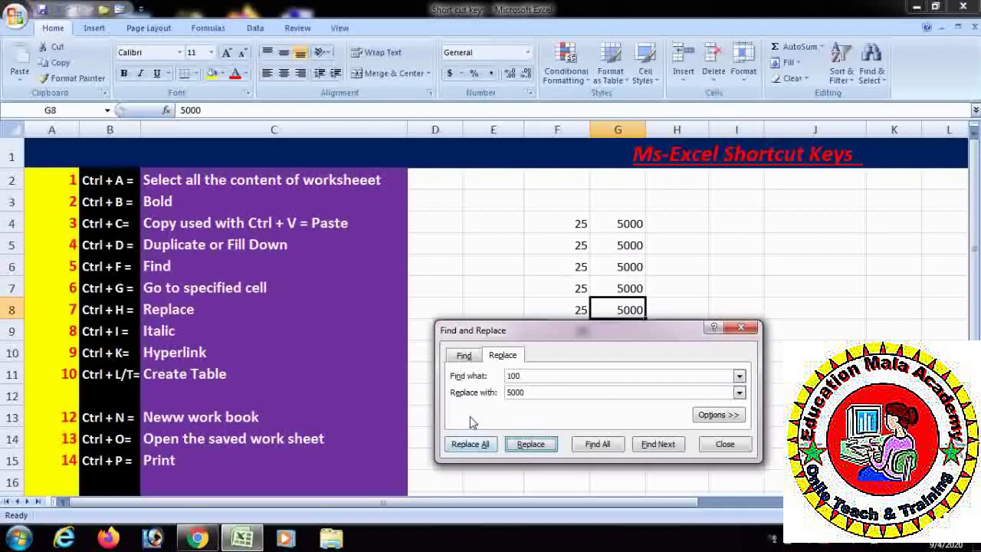
pyautogui.click(471, 448)
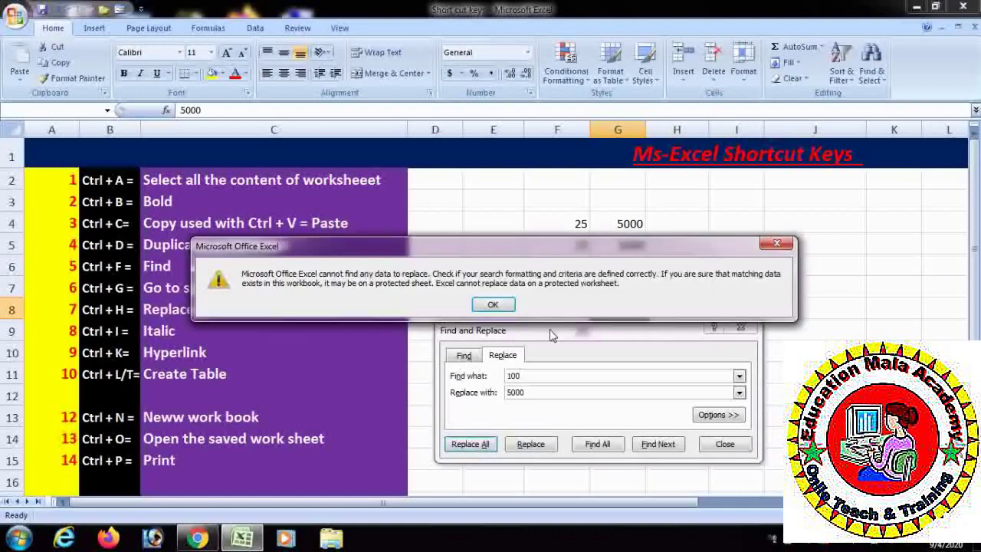
pyautogui.click(493, 305)
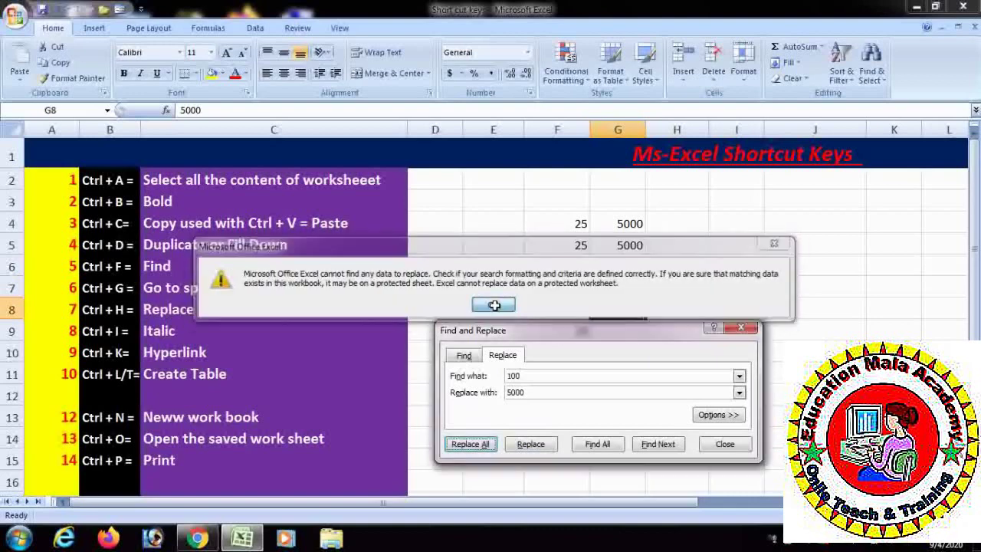
# Step: Replace all occurrences of 25 in the worksheet with 100
pyautogui.click(526, 374)
pyautogui.press('BackSpace')
pyautogui.press('BackSpace')
pyautogui.press('BackSpace')
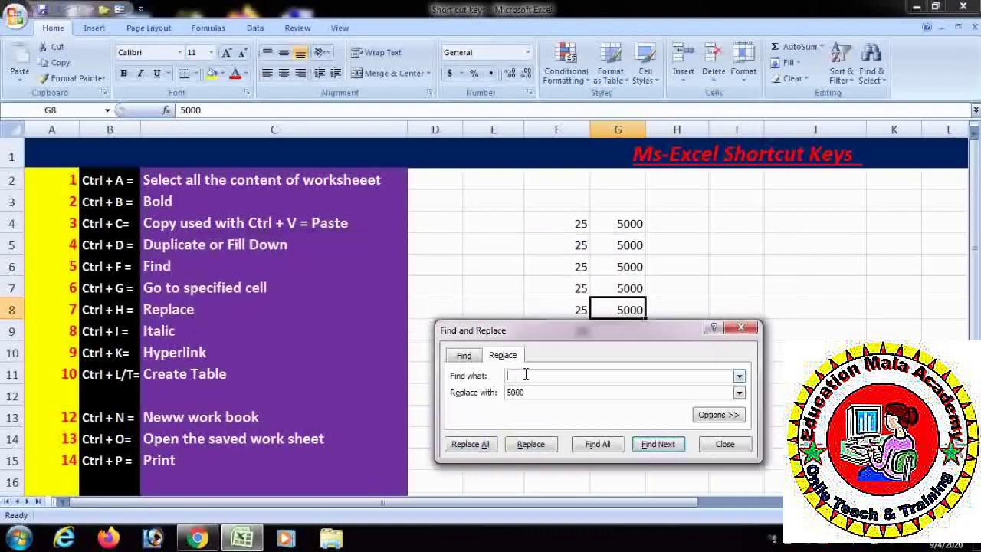
pyautogui.write('25')
pyautogui.press('BackSpace')
pyautogui.press('BackSpace')
pyautogui.press('BackSpace')
pyautogui.write('11')
pyautogui.press('BackSpace')
pyautogui.write('0')
pyautogui.click(483, 447)
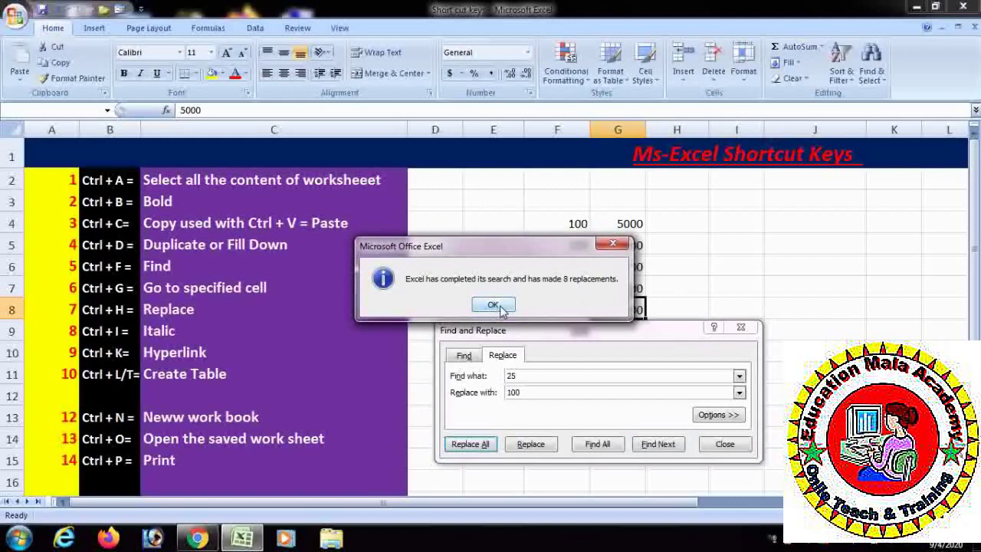
pyautogui.click(499, 307)
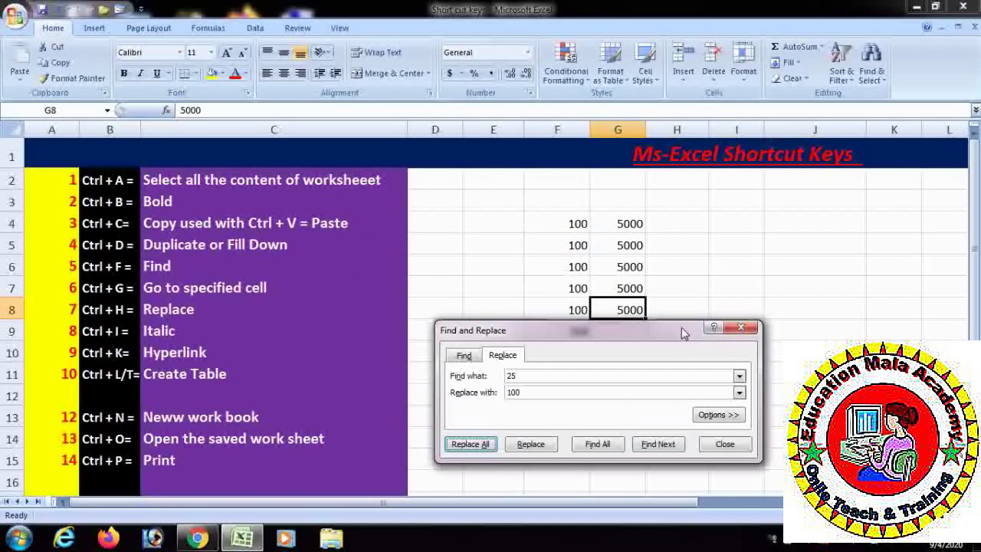
# Step: Move the replace dialog off the data and replace all occurrences of "Go" with 100
pyautogui.moveTo(681, 328); pyautogui.dragTo(765, 413)
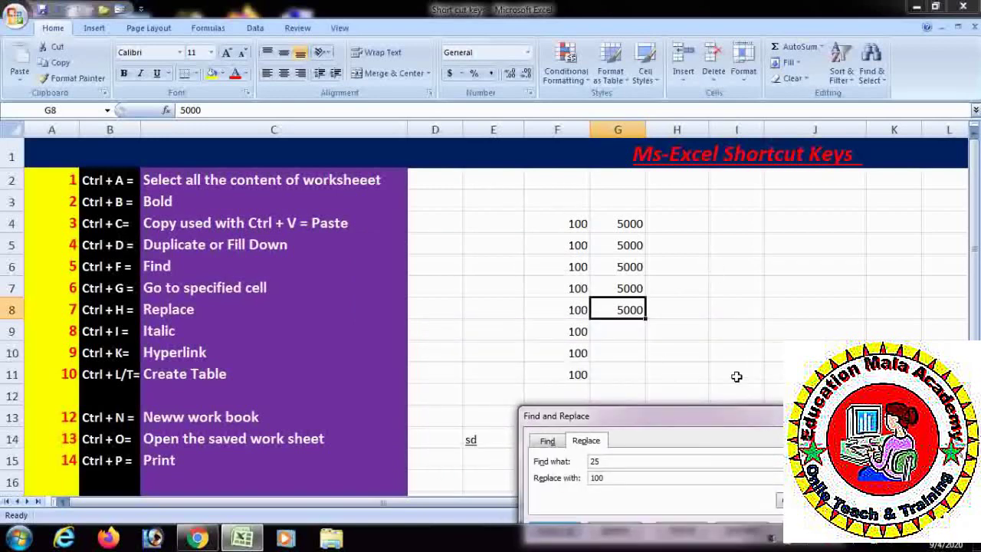
pyautogui.moveTo(734, 413); pyautogui.dragTo(740, 330)
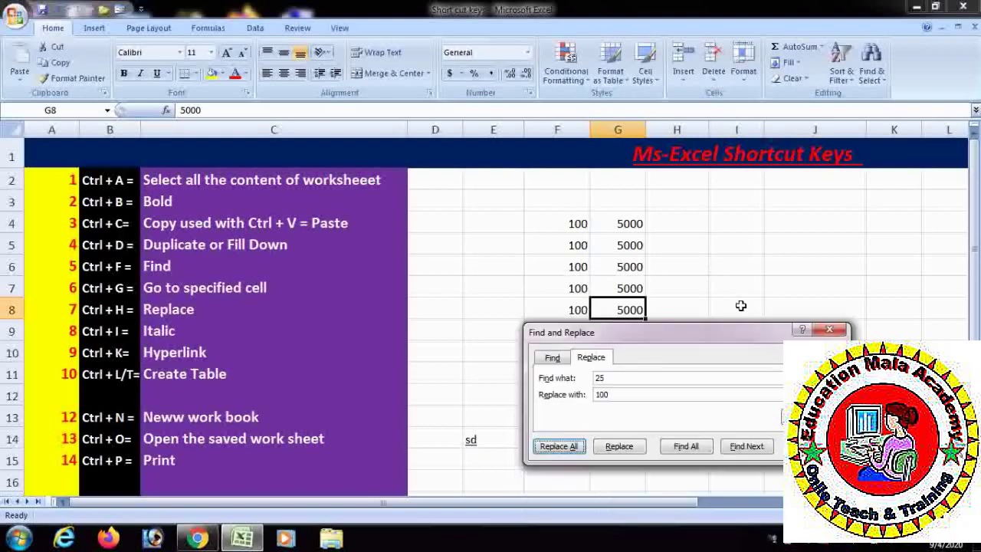
pyautogui.click(612, 375)
pyautogui.press('BackSpace')
pyautogui.press('BackSpace')
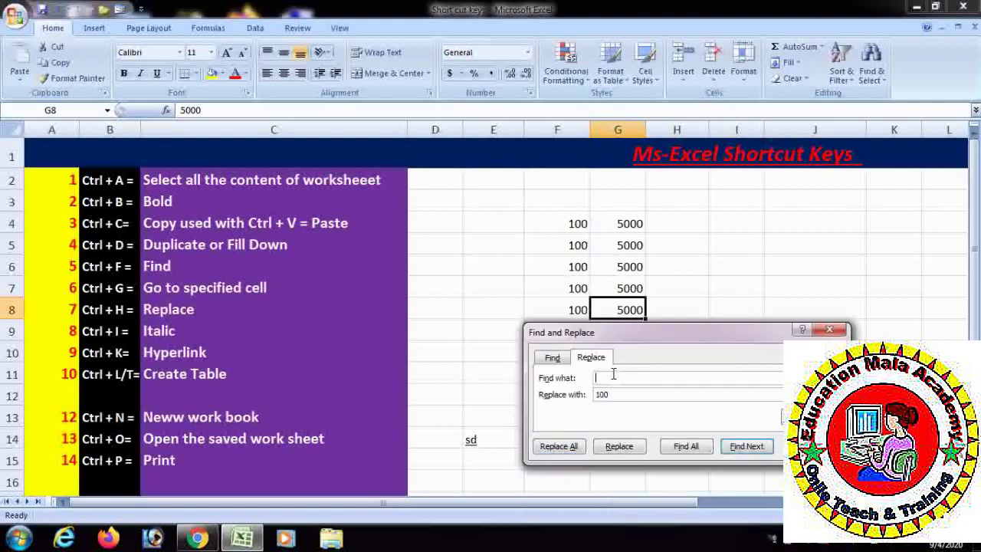
pyautogui.write('Go')
pyautogui.click(582, 453)
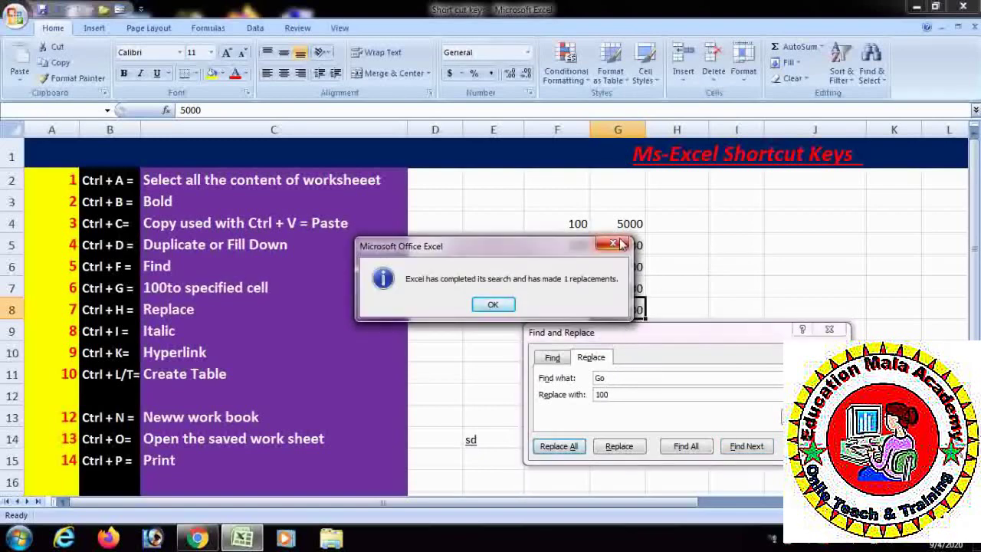
pyautogui.click(620, 243)
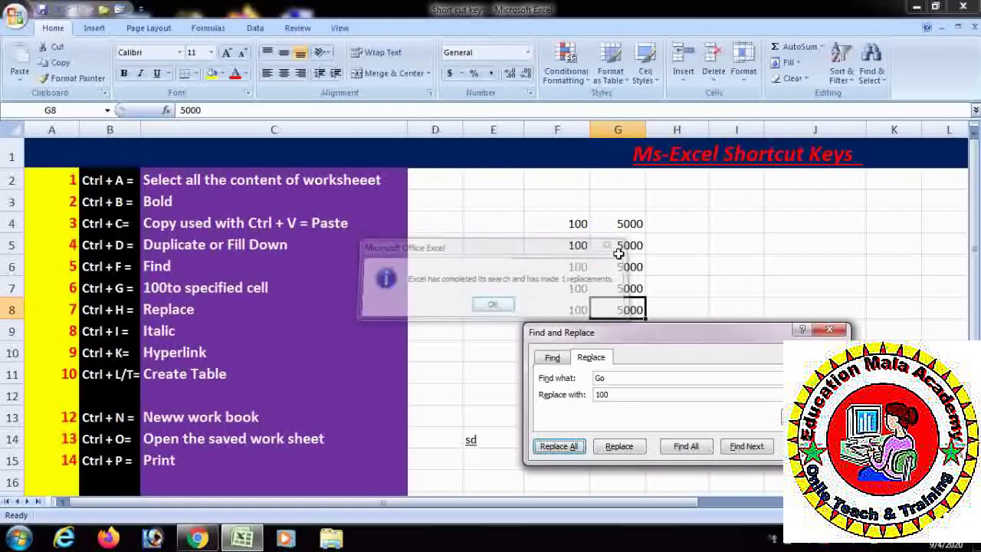
# Step: Replace all occurrences of 100 in the worksheet with "Go" and close the replace dialog
pyautogui.click(615, 378)
pyautogui.press('BackSpace')
pyautogui.press('BackSpace')
pyautogui.press('BackSpace')
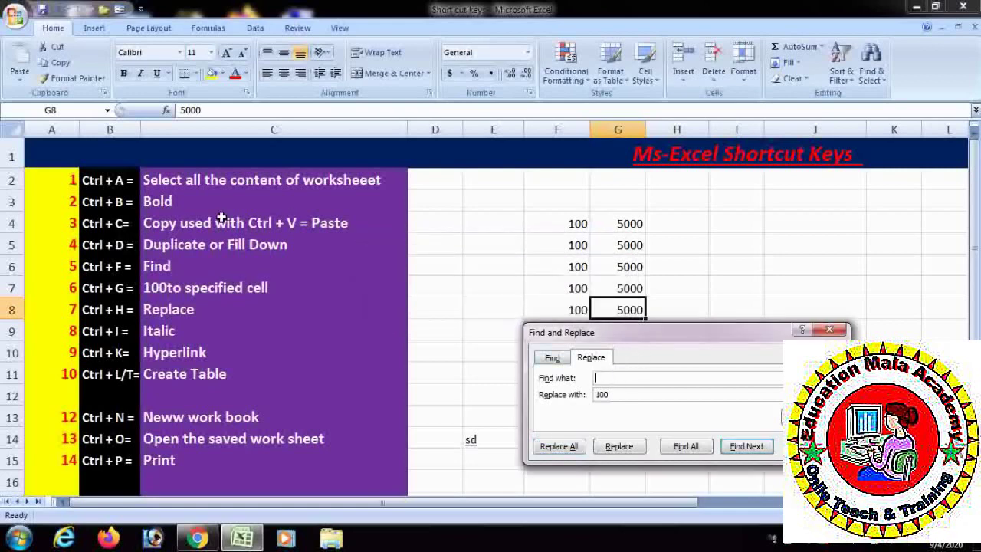
pyautogui.click(167, 287)
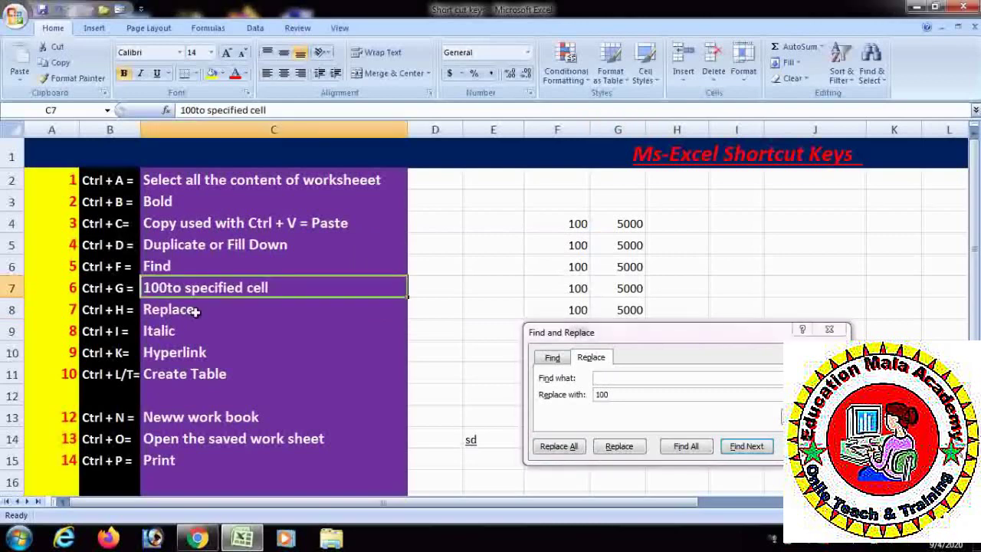
pyautogui.click(609, 379)
pyautogui.write('100')
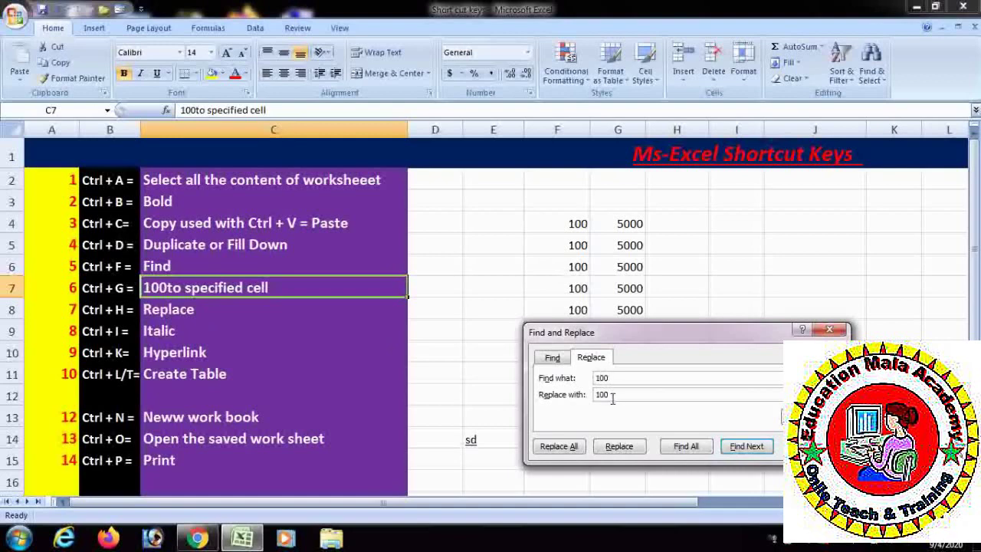
pyautogui.click(609, 394)
pyautogui.press('BackSpace')
pyautogui.press('BackSpace')
pyautogui.press('BackSpace')
pyautogui.write('Go')
pyautogui.click(550, 447)
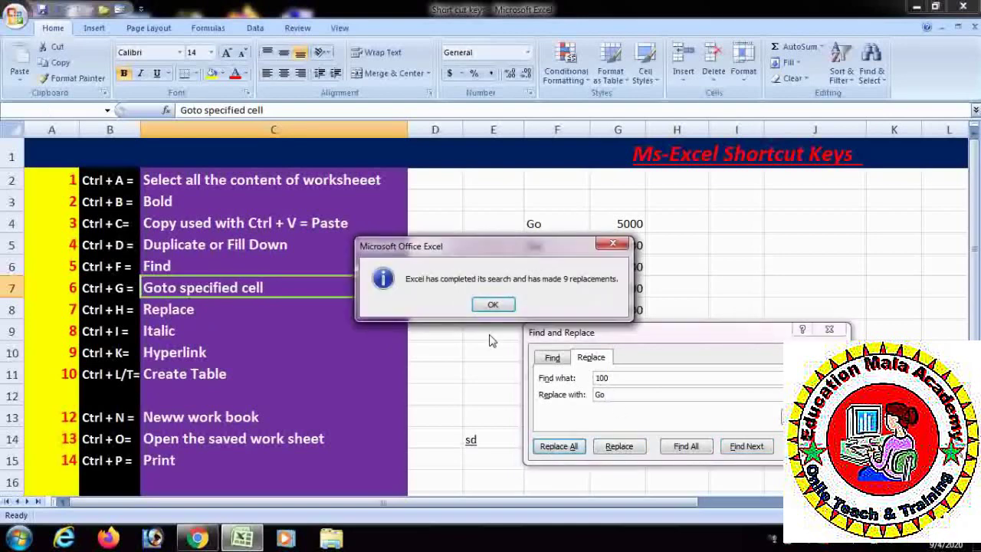
pyautogui.click(489, 304)
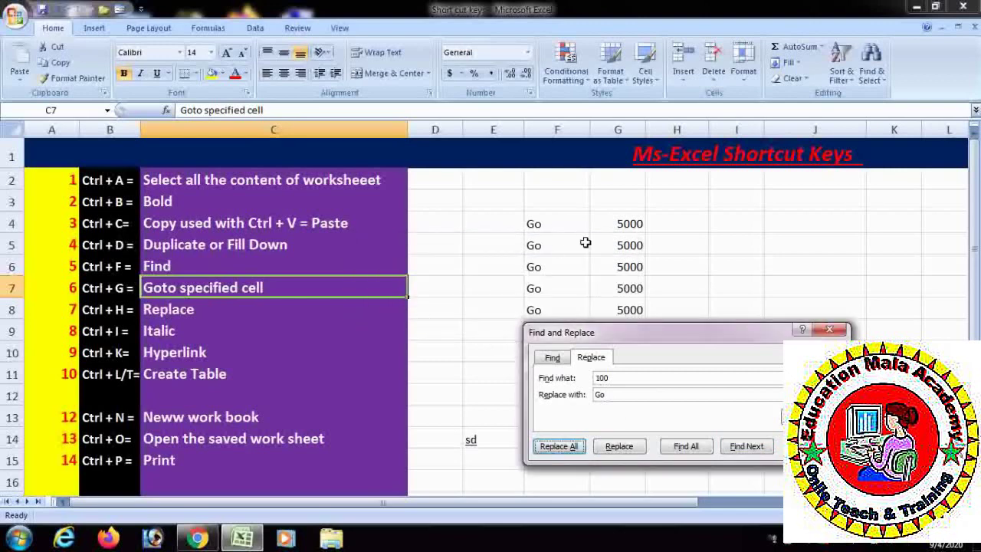
pyautogui.click(837, 331)
# Step: Italicize the "Go" entries in column F, first F4 alone and then the range F4:F12
pyautogui.click(621, 354)
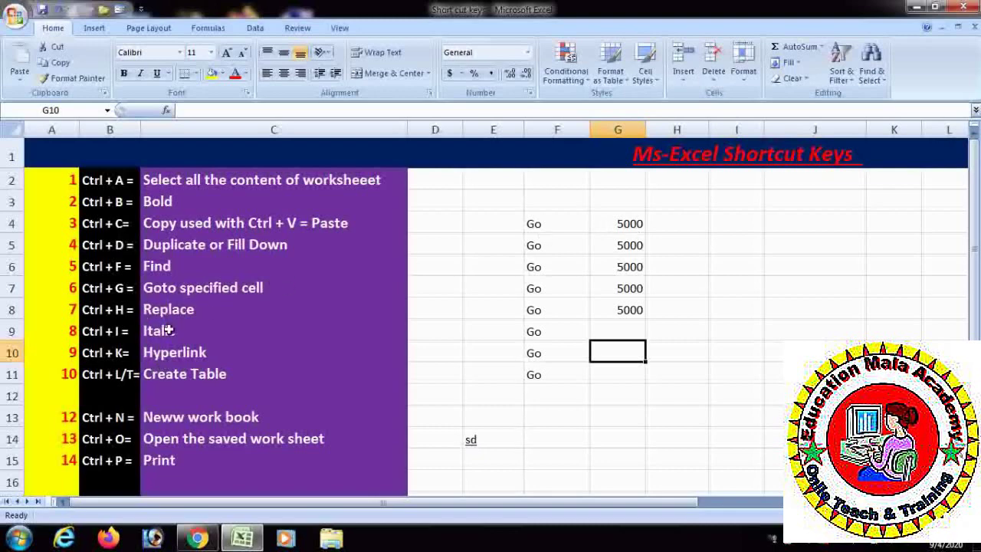
pyautogui.click(534, 217)
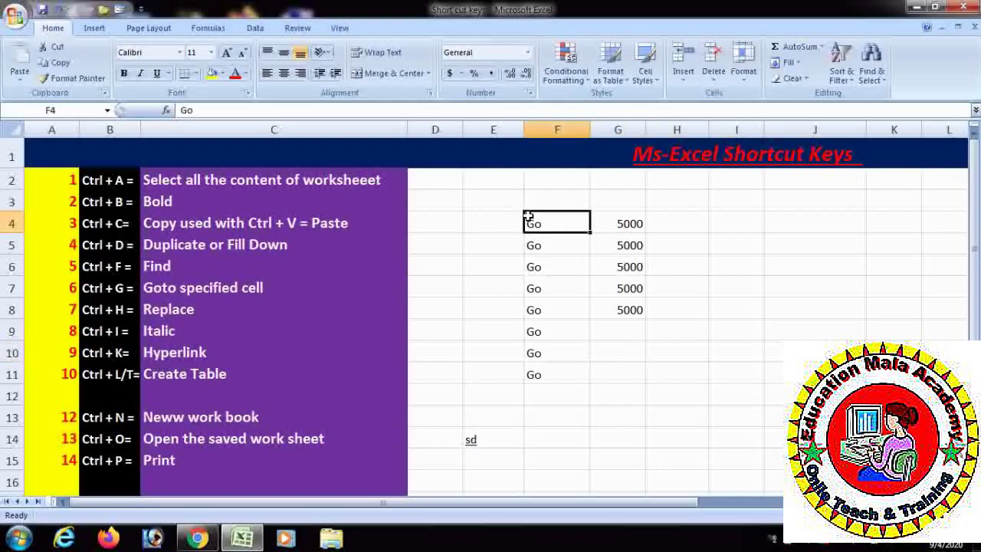
pyautogui.hotkey('ctrl', 'i')
pyautogui.moveTo(530, 228); pyautogui.dragTo(566, 399)
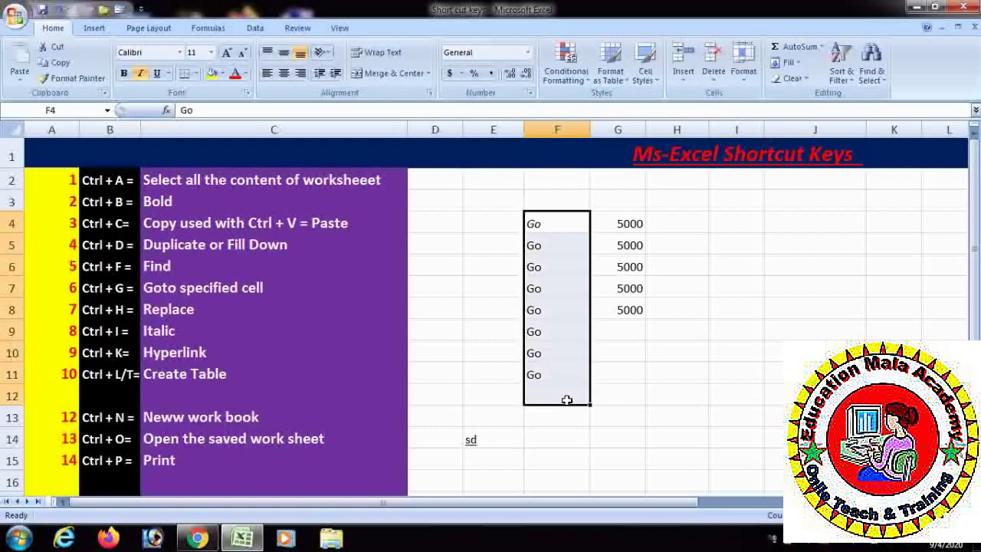
pyautogui.hotkey('ctrl', 'i')
pyautogui.hotkey('ctrl', 'i')
pyautogui.click(596, 408)
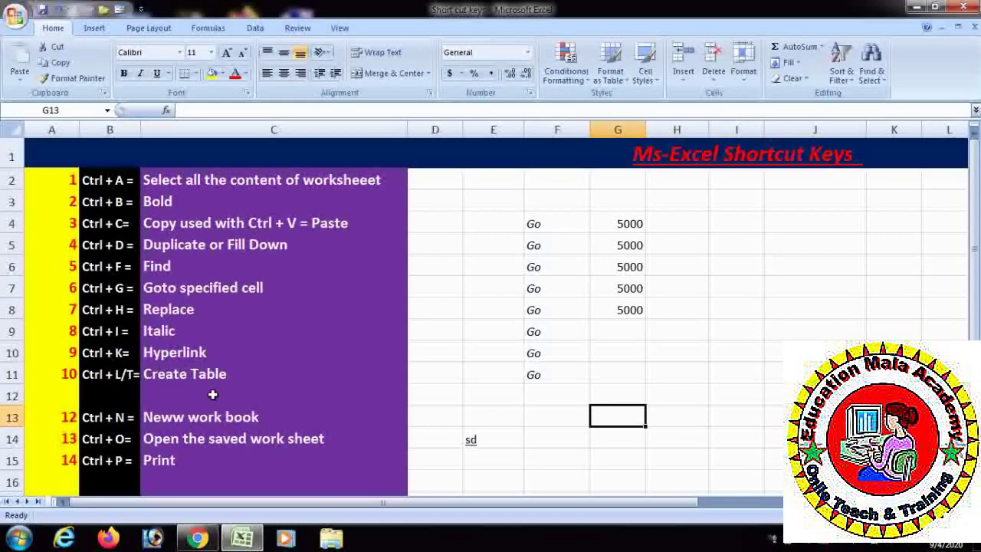
pyautogui.moveTo(525, 216); pyautogui.dragTo(678, 331)
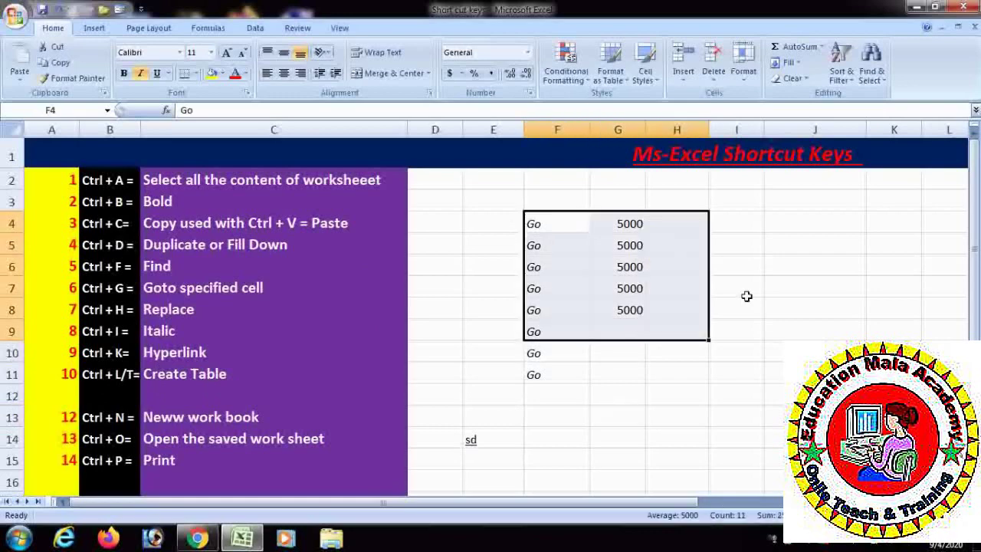
# Step: Enter the column headings S.N, Students'Name, English and math in cells I8 to L8
pyautogui.click(753, 302)
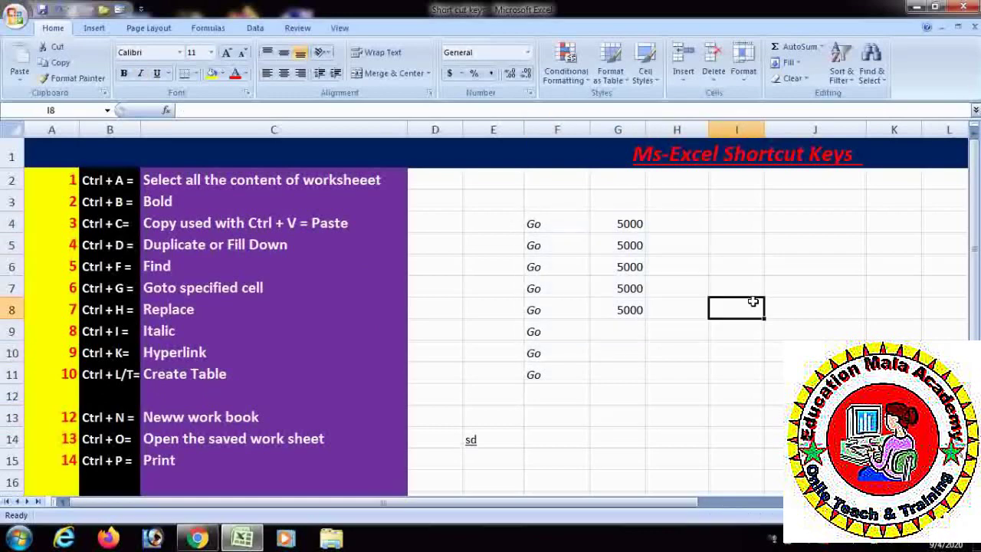
pyautogui.write('S.N')
pyautogui.press('Tab')
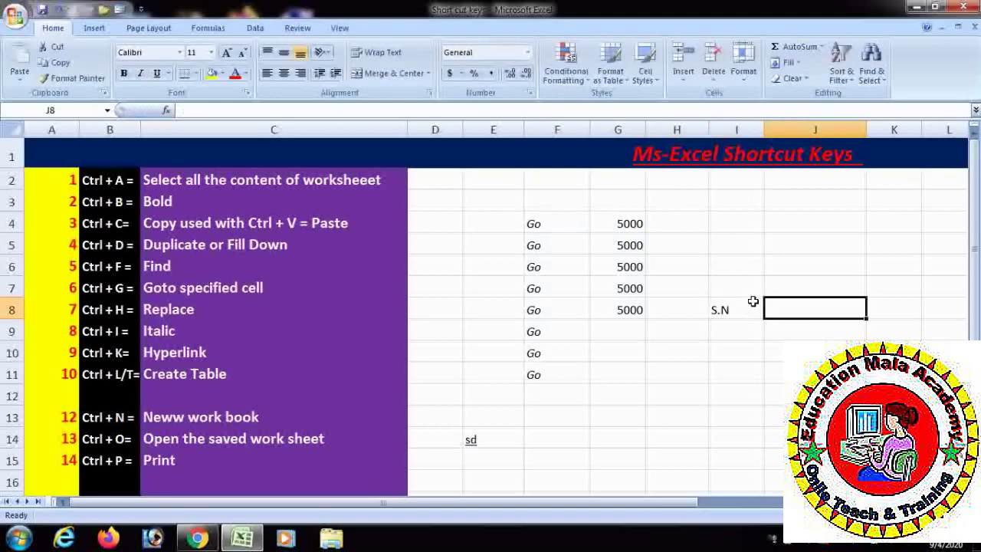
pyautogui.write("Students'Name")
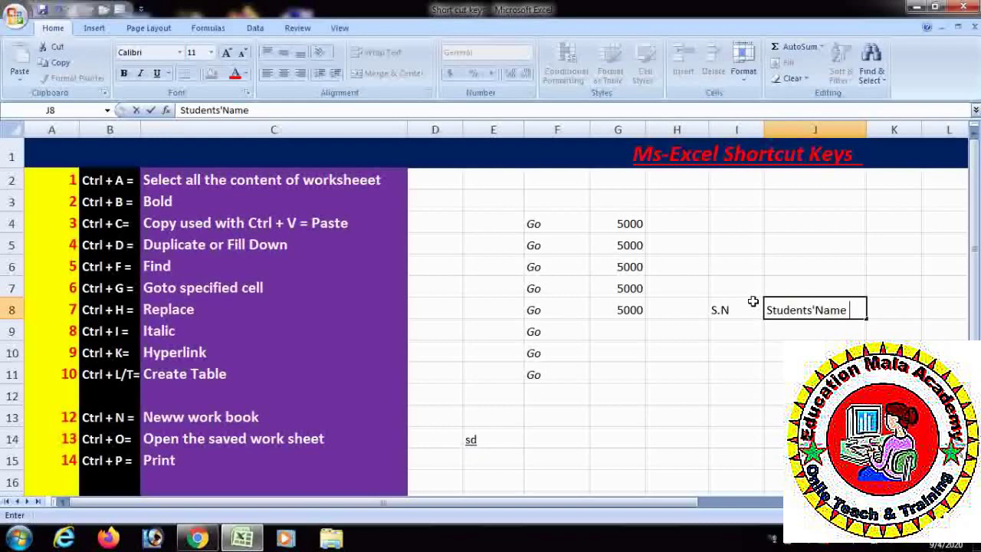
pyautogui.press('Return')
pyautogui.press('Up')
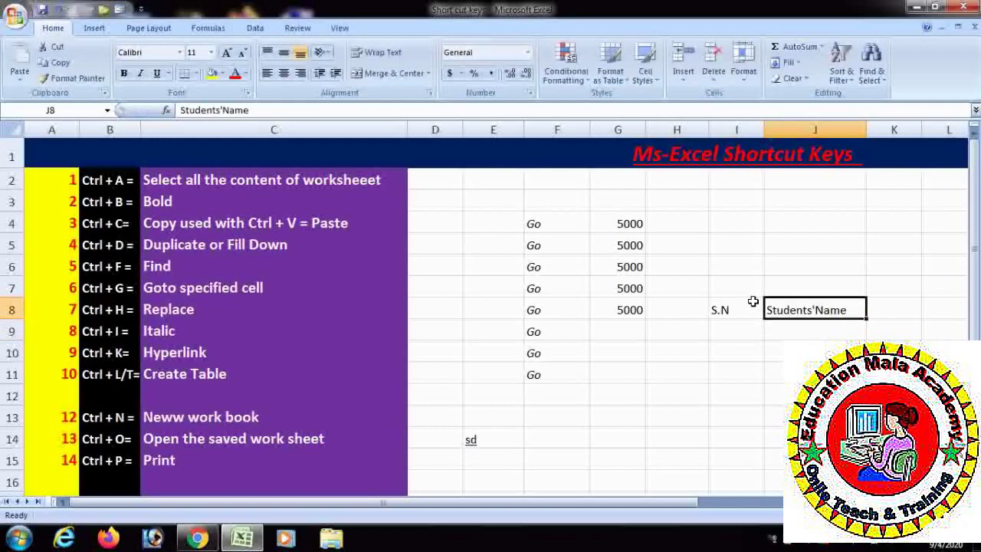
pyautogui.press('Right')
pyautogui.write('E')
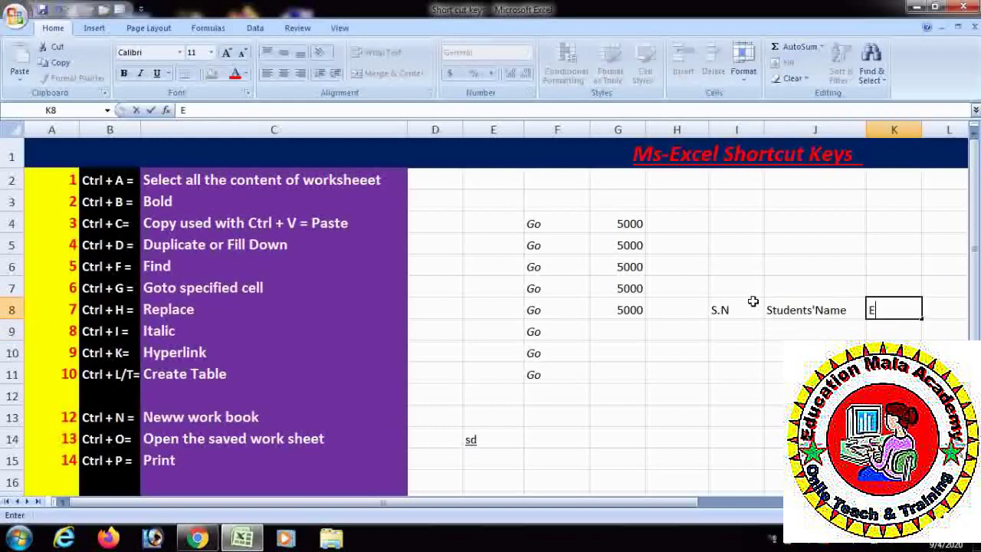
pyautogui.write('nglish')
pyautogui.press('Right')
pyautogui.write('math')
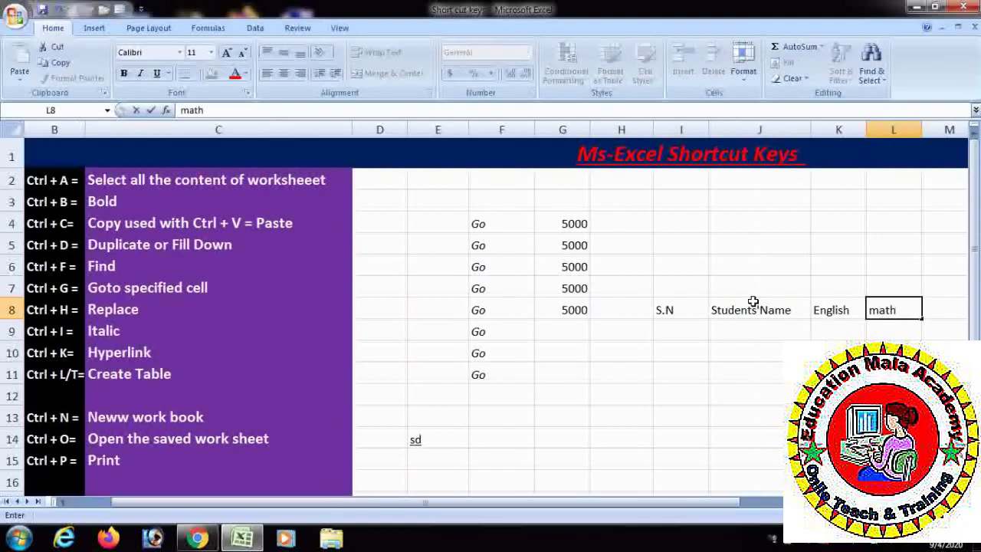
# Step: Fill row 9 under the headings with serial number 1, a student's name, English mark 50 and math mark 500
pyautogui.click(670, 329)
pyautogui.write('1')
pyautogui.press('Right')
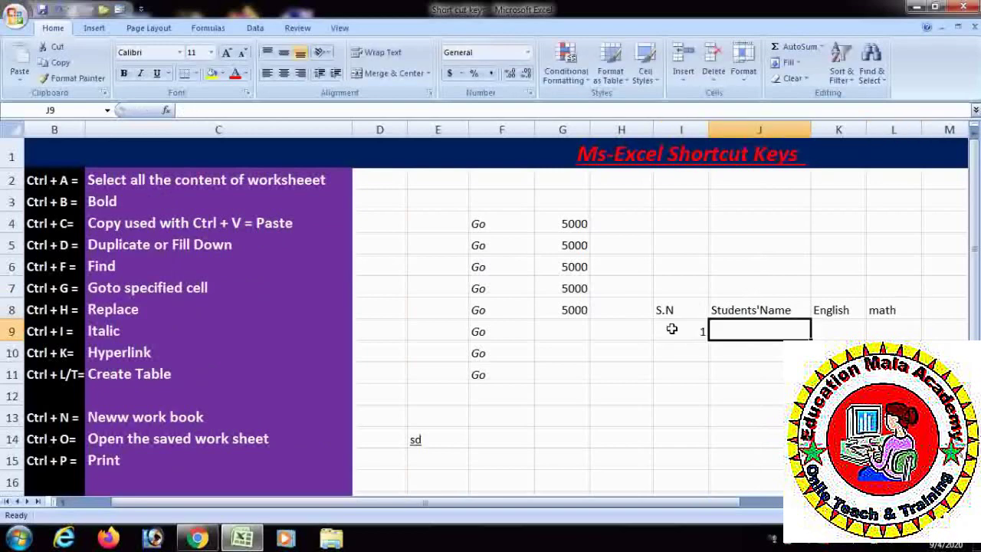
pyautogui.write('ram')
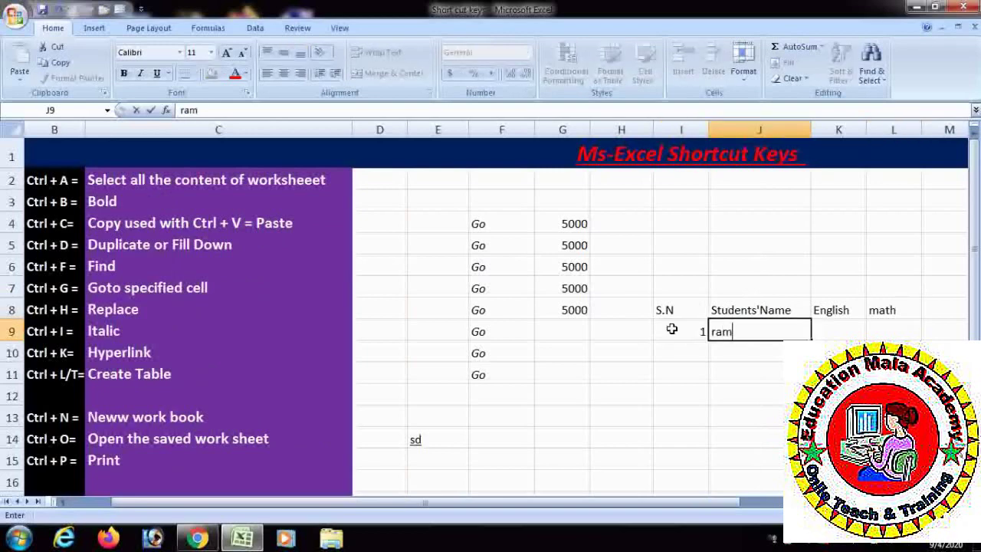
pyautogui.press('Right')
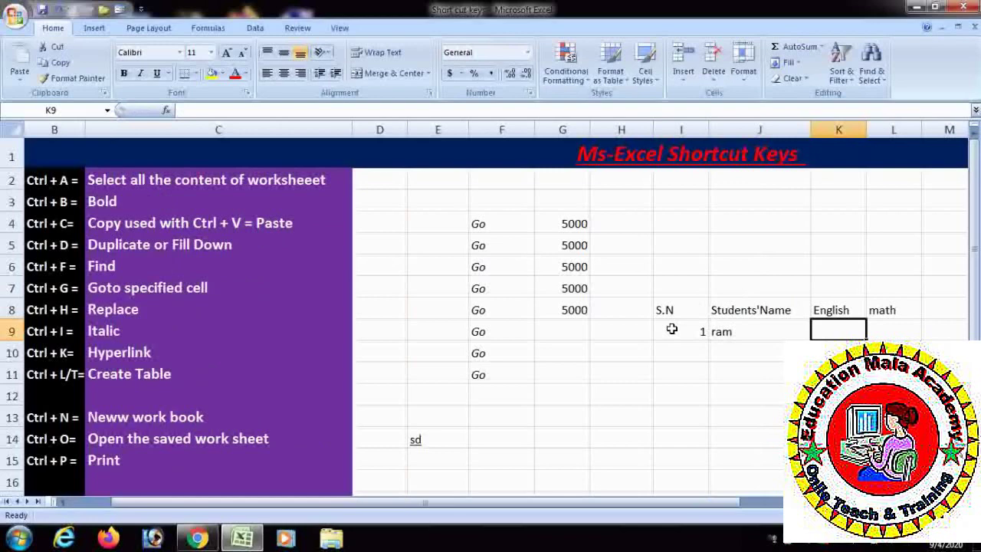
pyautogui.write('50')
pyautogui.press('Right')
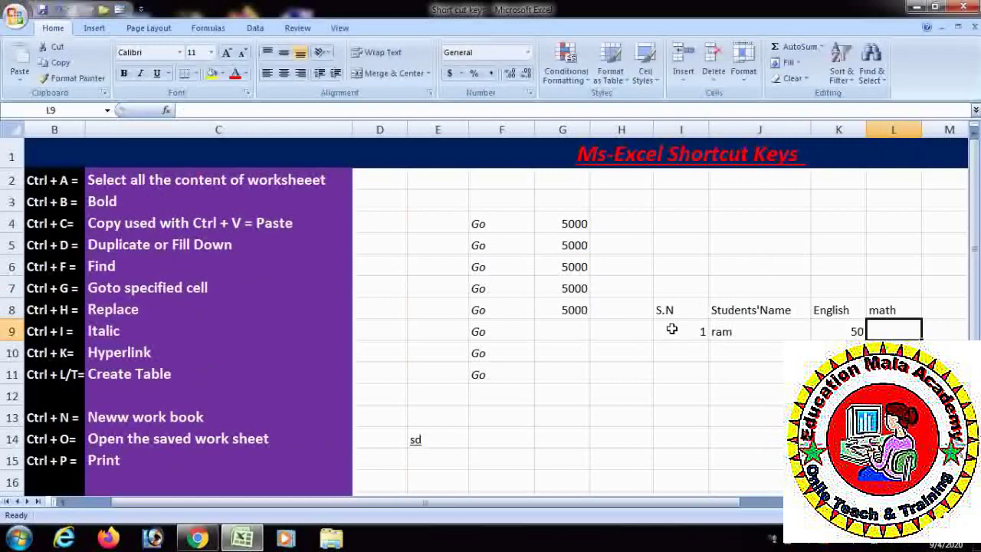
pyautogui.write('500')
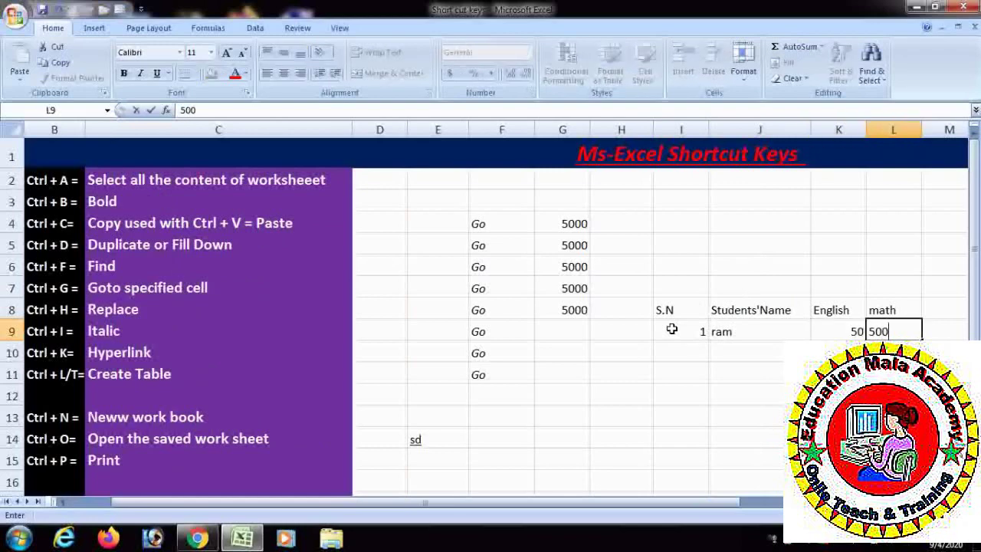
pyautogui.press('Return')
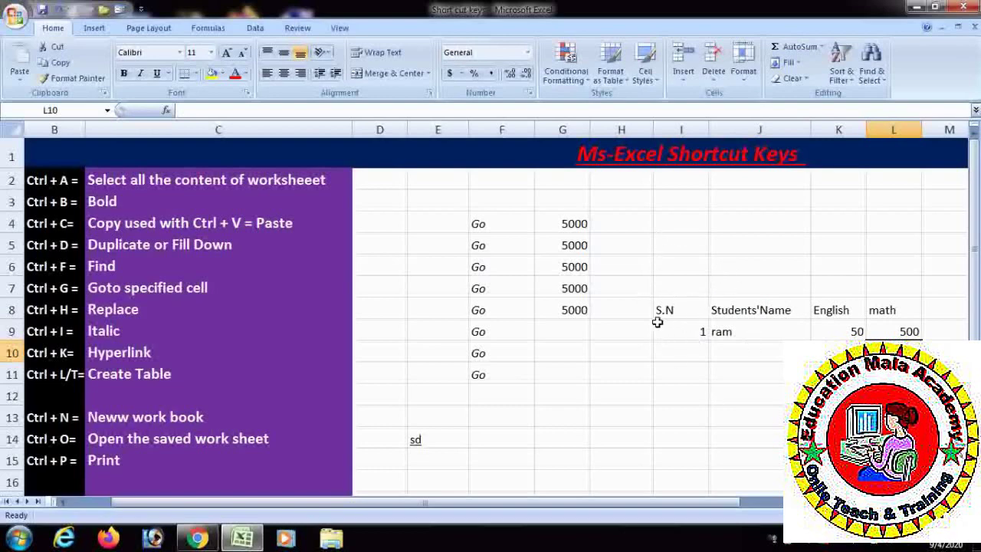
# Step: Fill row 10 with serial number 2, a second student's name, English mark 45 and math mark 50
pyautogui.click(675, 346)
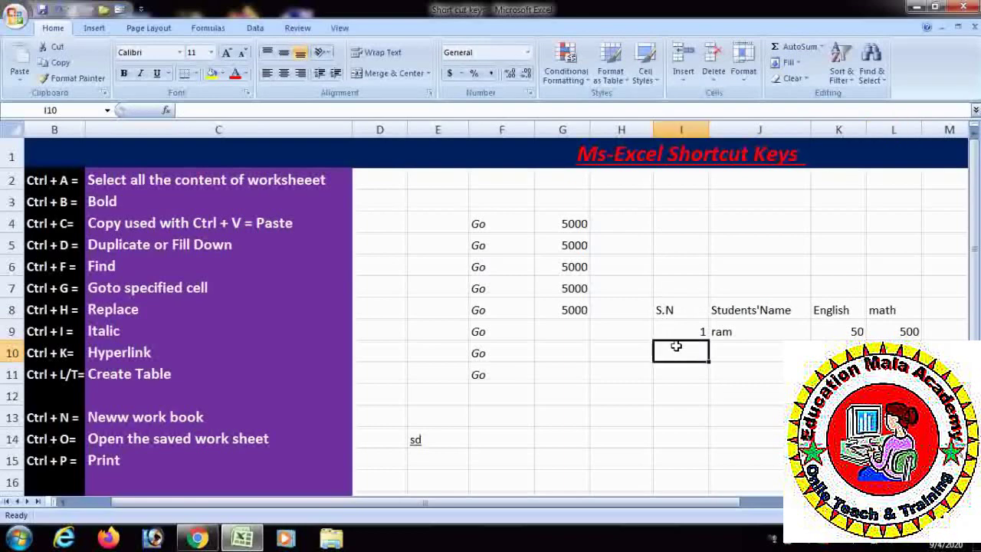
pyautogui.write('2')
pyautogui.press('Tab')
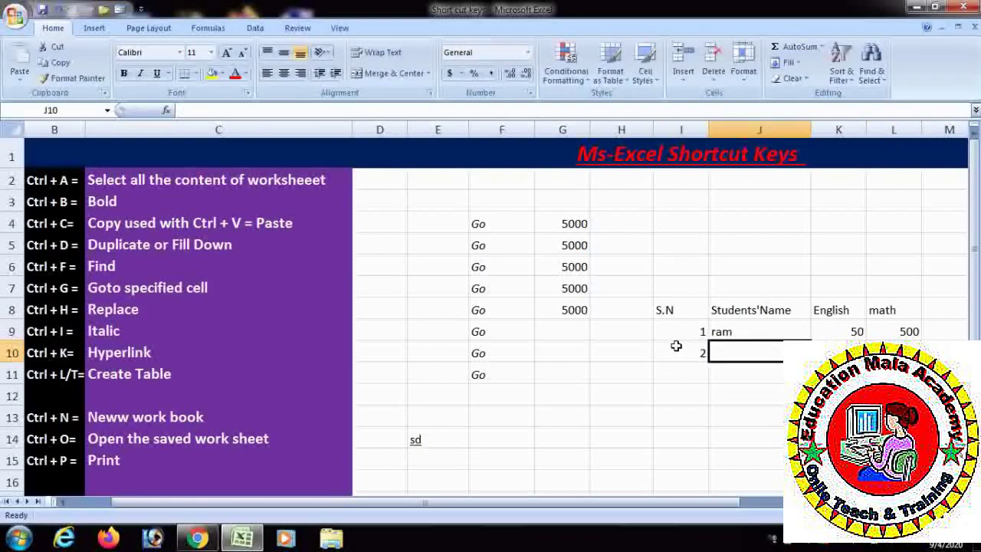
pyautogui.write('Sita')
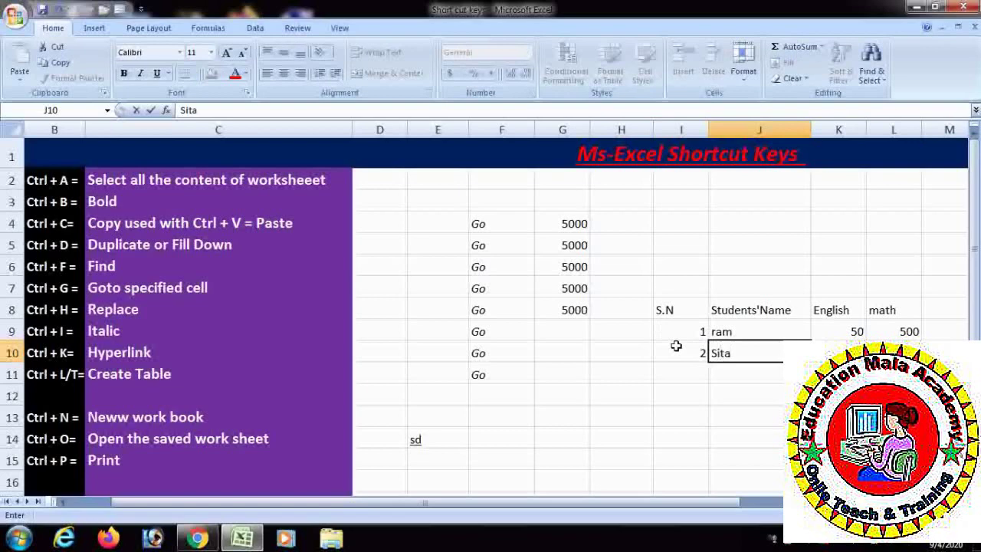
pyautogui.press('Tab')
pyautogui.write('45')
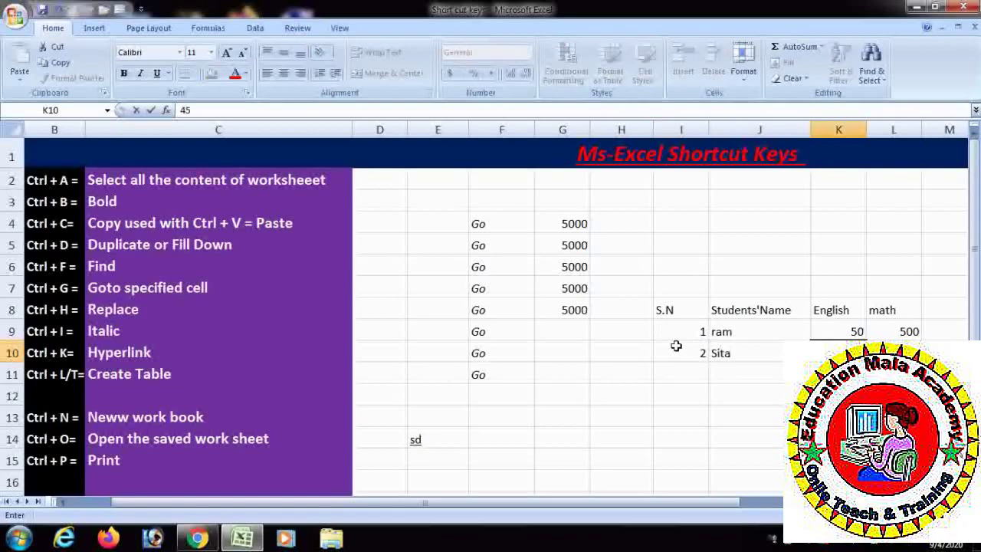
pyautogui.press('Tab')
pyautogui.write('50')
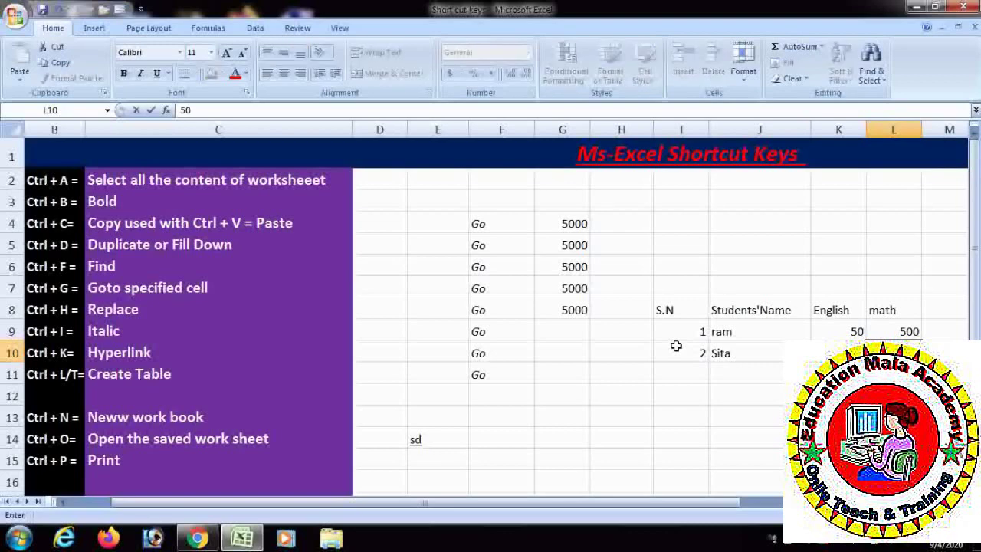
# Step: Change the first student's math mark in L9 to 75
pyautogui.press('Up')
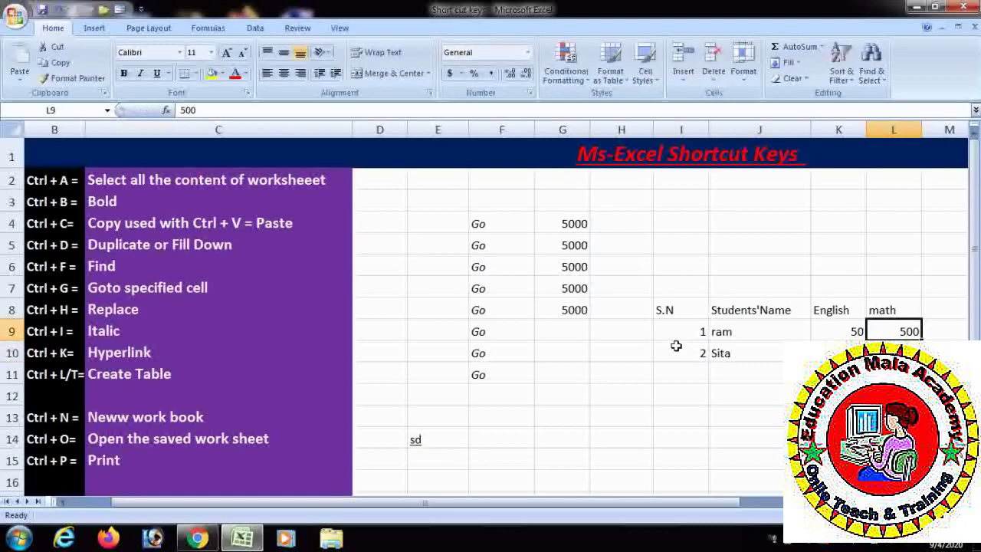
pyautogui.write('75')
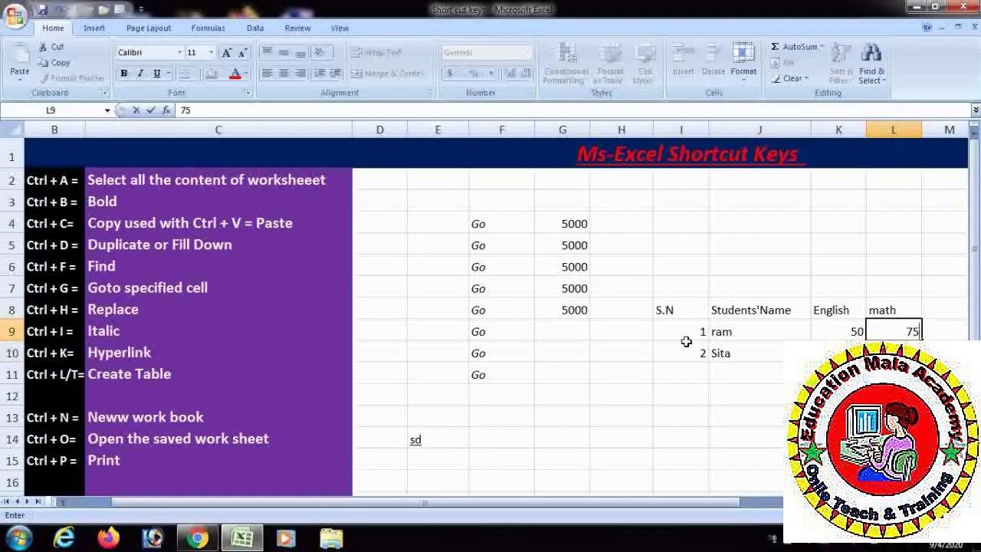
pyautogui.click(686, 389)
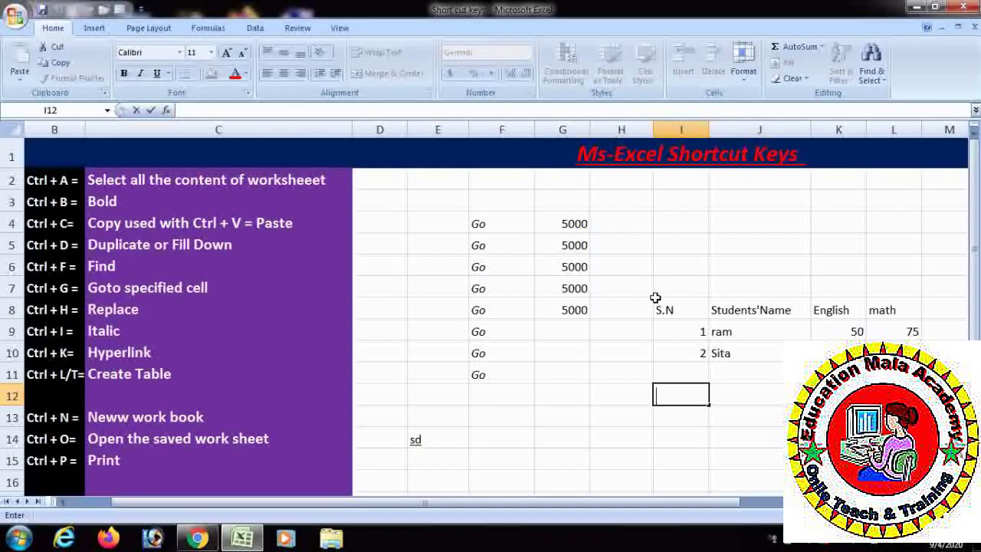
# Step: Create a table with headers from the student marks range I8:L10
pyautogui.moveTo(659, 309); pyautogui.dragTo(904, 352)
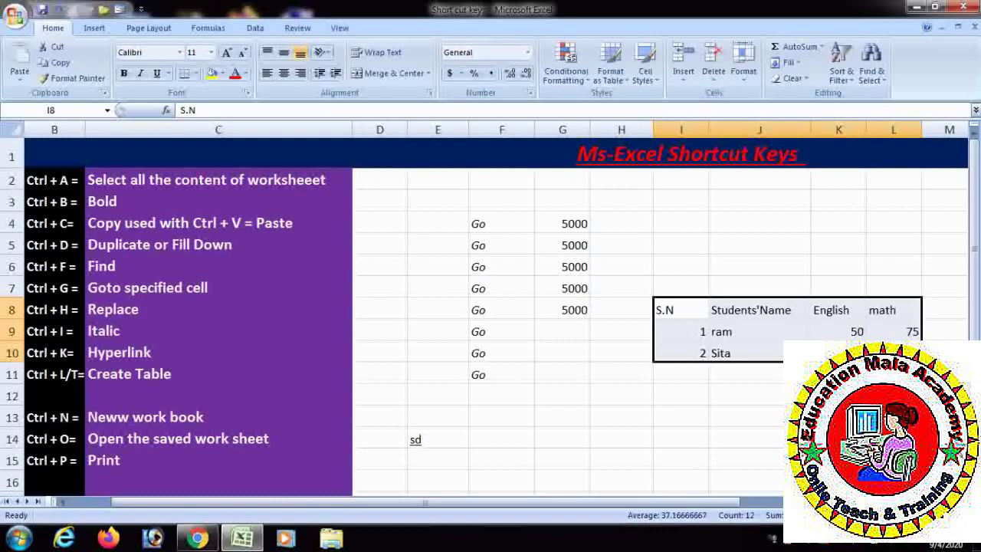
pyautogui.hotkey('ctrl', 't')
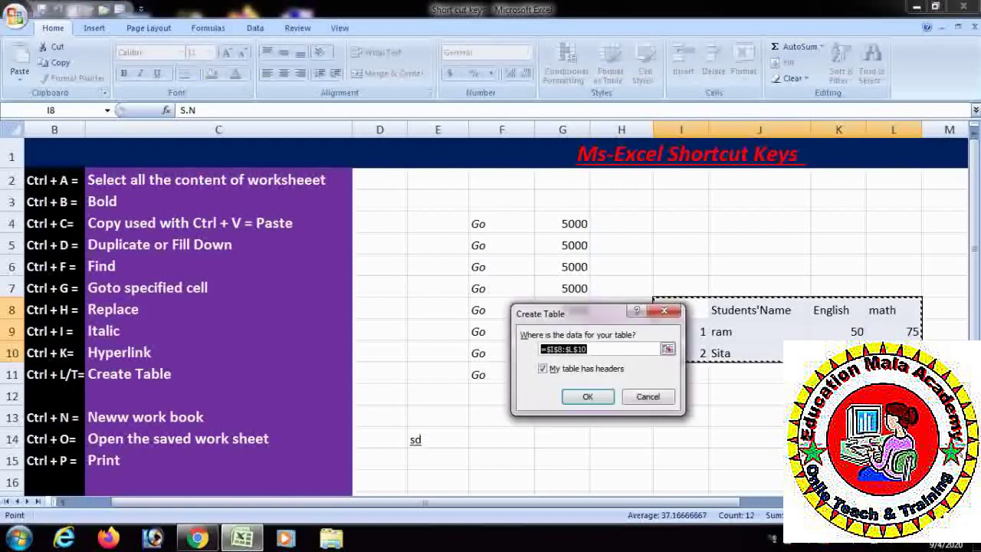
pyautogui.click(587, 399)
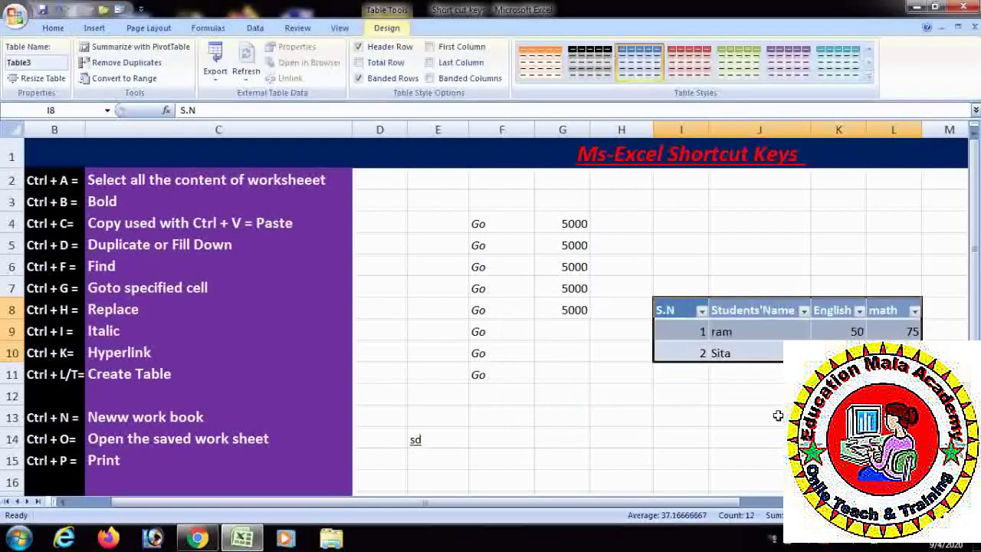
pyautogui.click(777, 414)
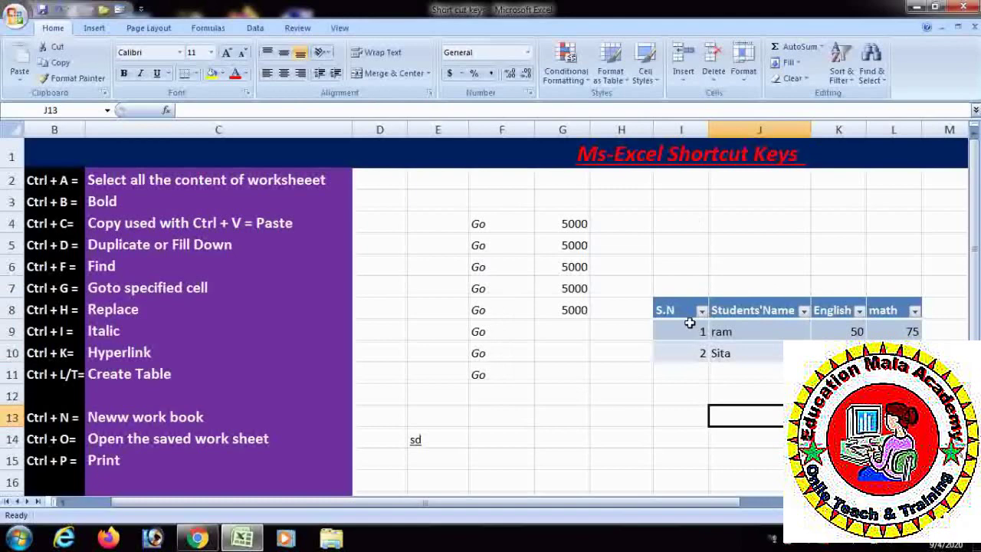
# Step: Apply the black, bordered Medium table style with banded rows to the student marks table
pyautogui.click(690, 323)
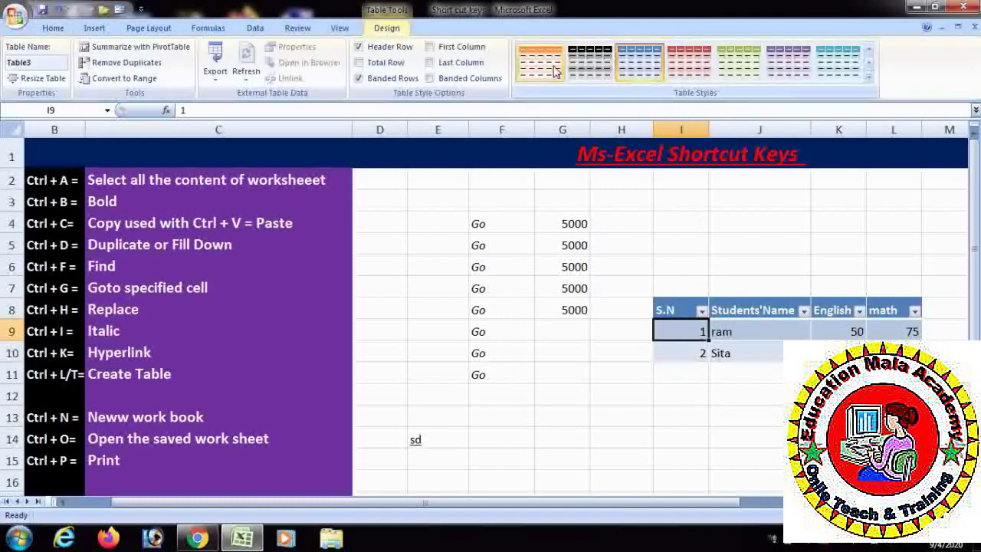
pyautogui.click(869, 79)
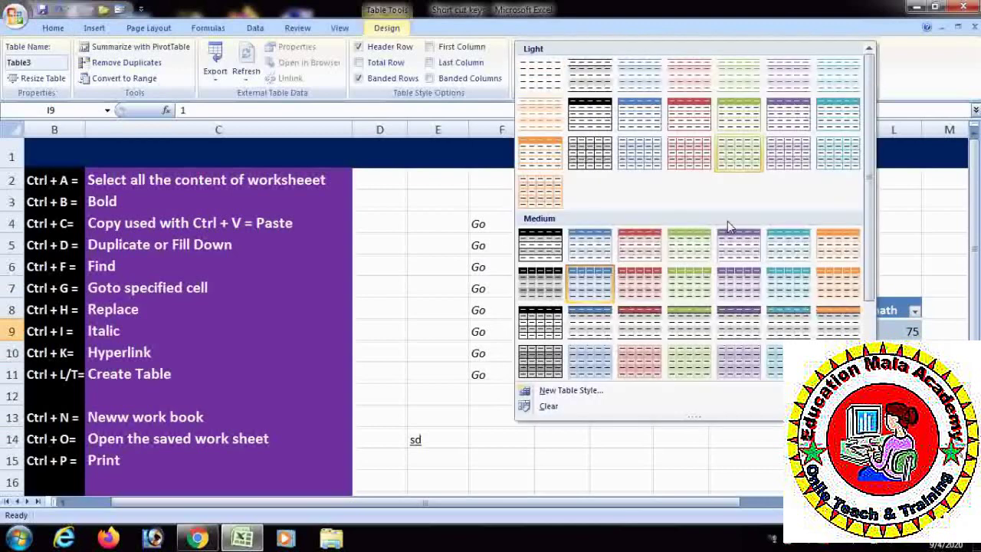
pyautogui.click(548, 320)
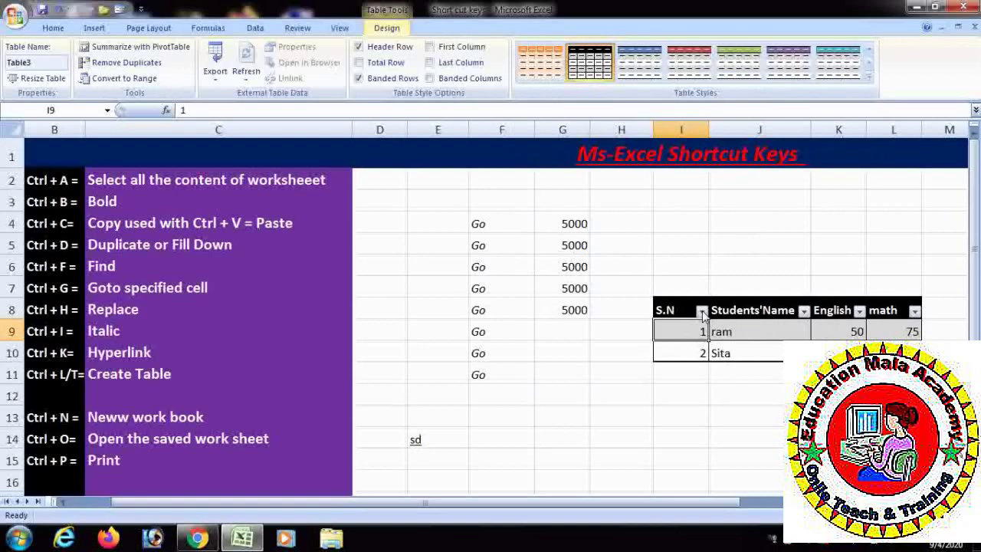
# Step: Filter the student marks table to show only serial number 1 in the S.N column
pyautogui.click(701, 311)
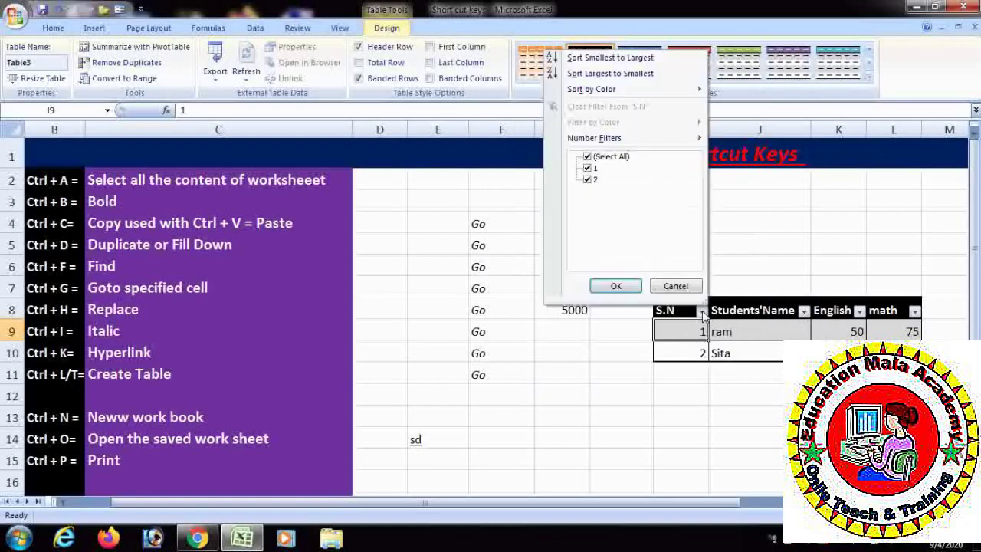
pyautogui.click(588, 168)
pyautogui.click(588, 178)
pyautogui.click(587, 167)
pyautogui.click(588, 179)
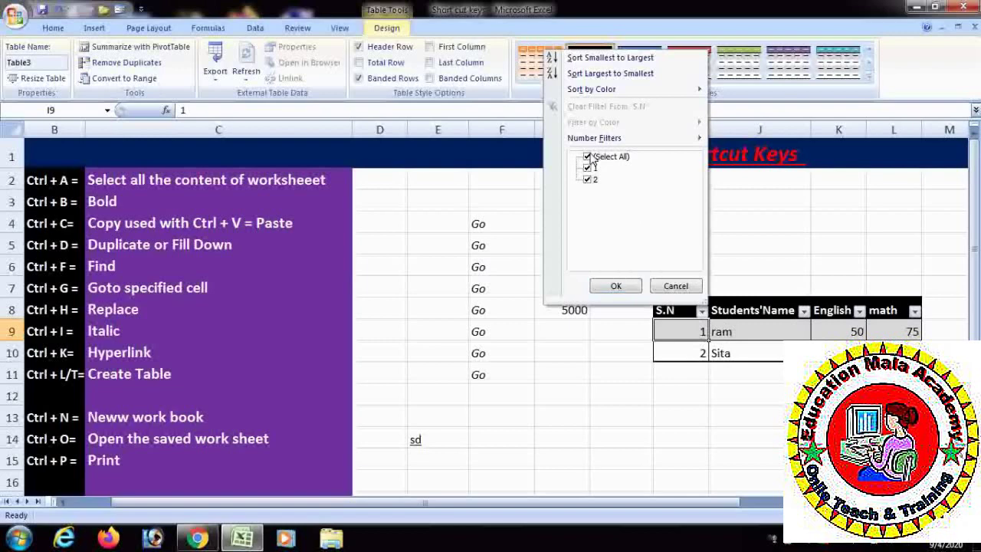
pyautogui.click(588, 180)
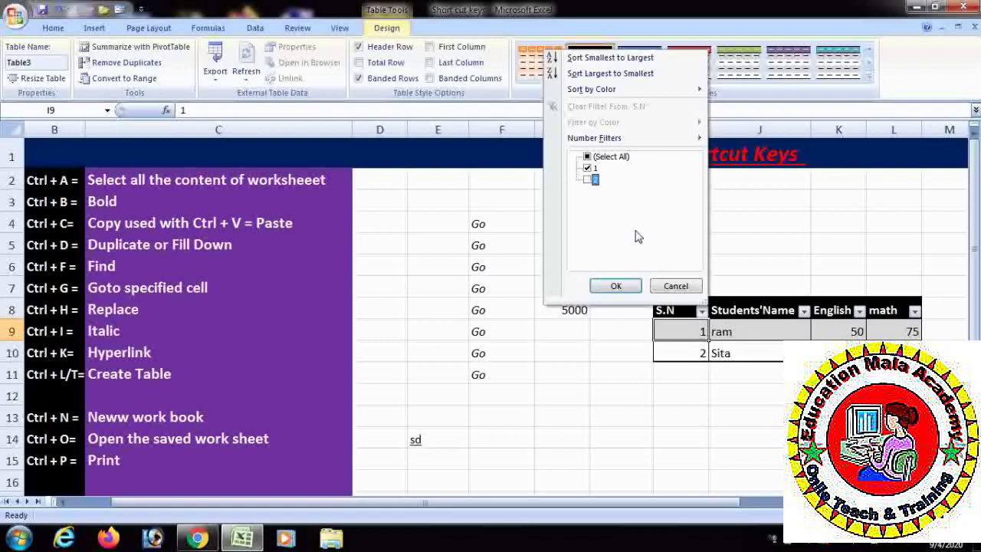
pyautogui.click(615, 286)
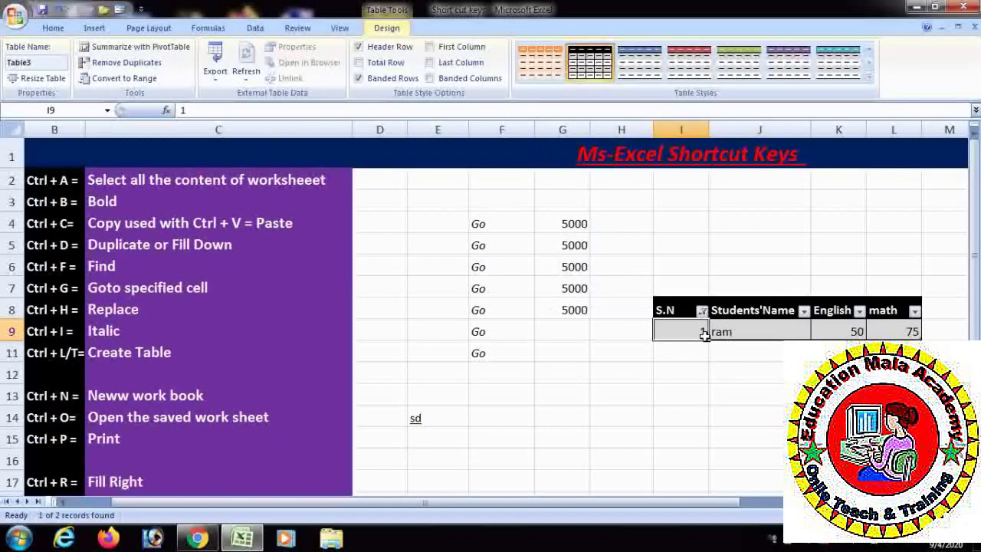
# Step: Change the S.N column filter so that only serial number 2 is shown
pyautogui.click(702, 310)
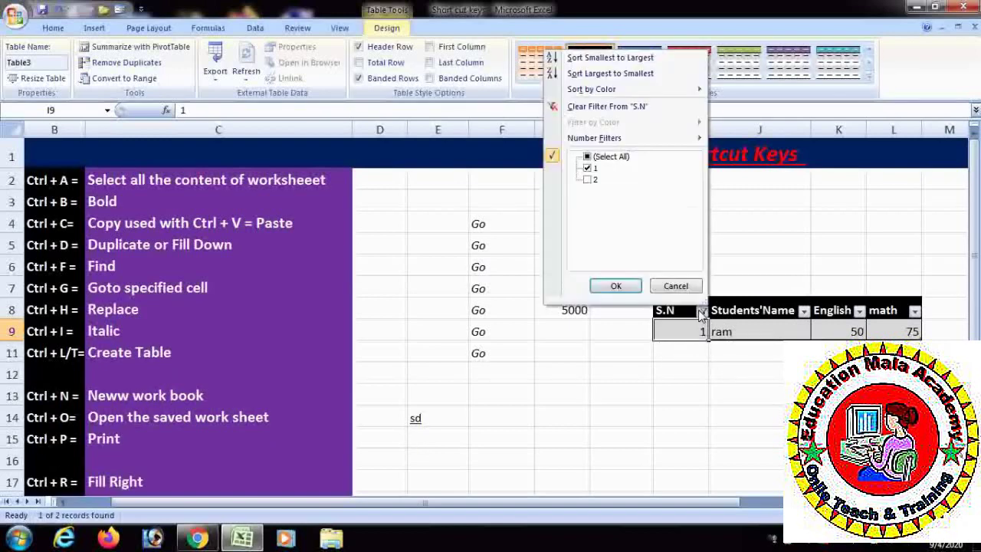
pyautogui.click(588, 179)
pyautogui.click(586, 168)
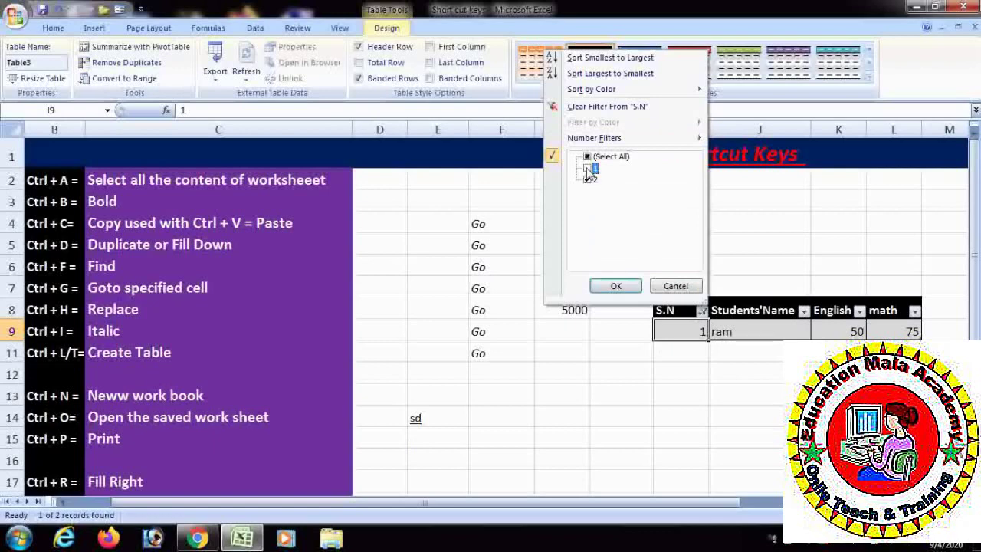
pyautogui.click(615, 286)
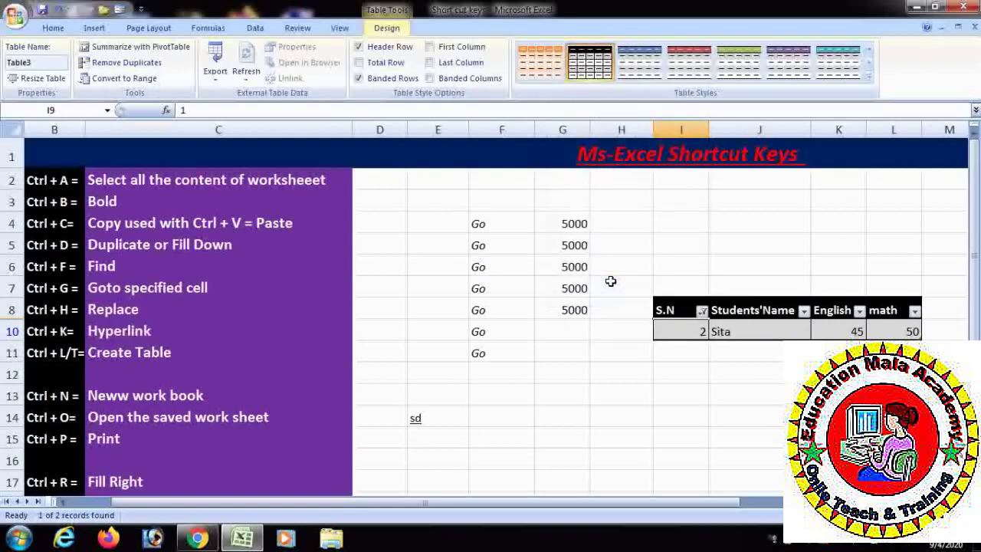
# Step: Show both serial numbers again by including 1 and 2 in the S.N column filter
pyautogui.click(701, 311)
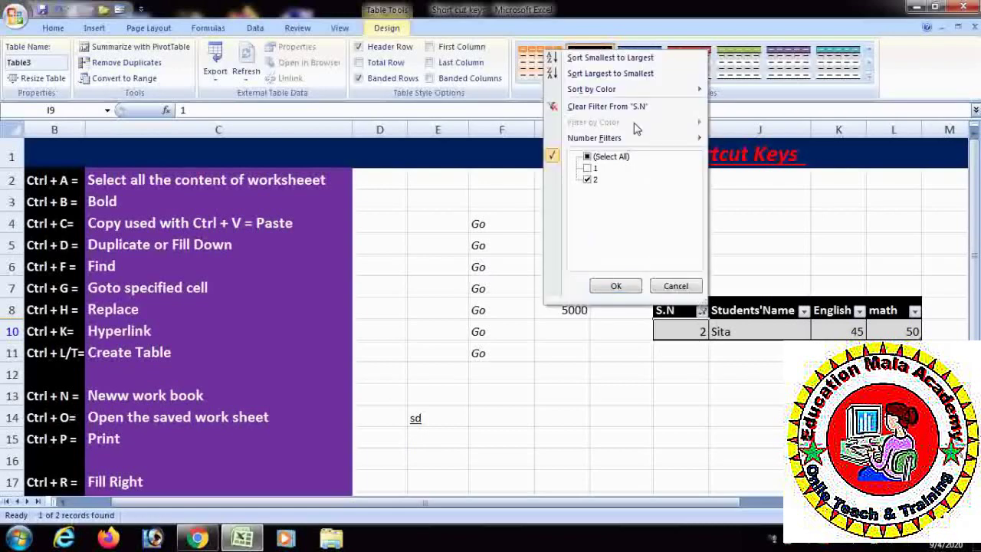
pyautogui.click(587, 168)
pyautogui.click(617, 286)
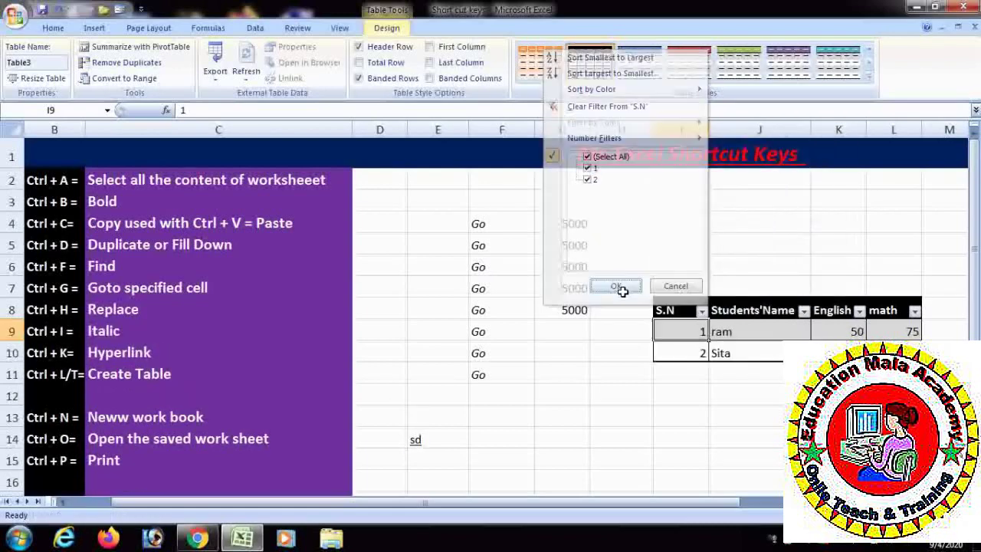
# Step: Filter the Students'Name column to show only the first student by excluding the second one
pyautogui.click(803, 310)
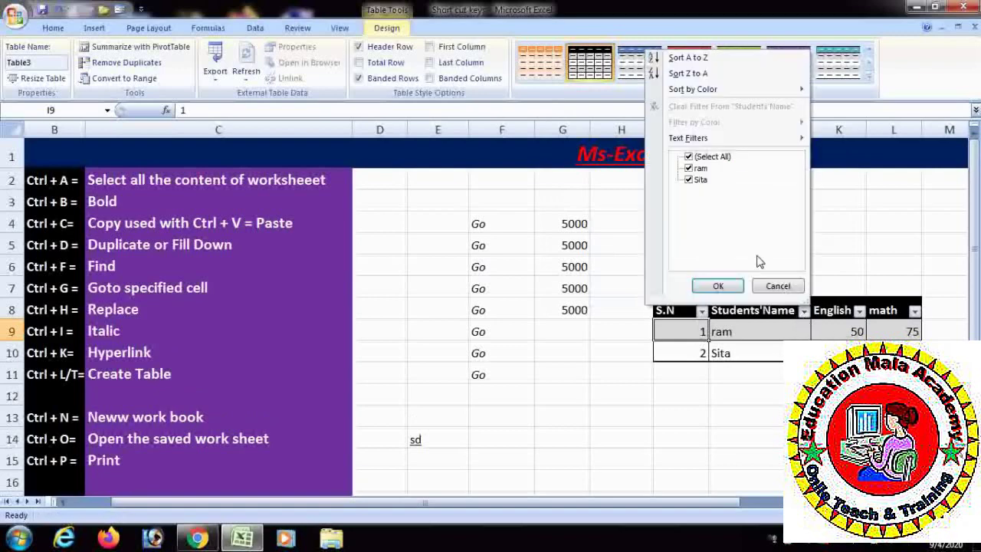
pyautogui.click(692, 181)
pyautogui.click(688, 180)
pyautogui.click(717, 285)
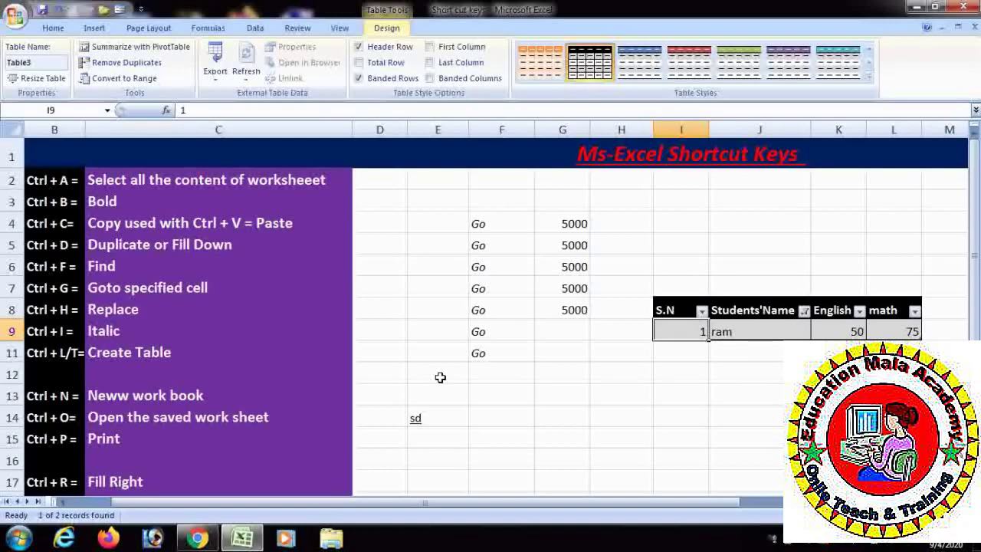
# Step: Create a new workbook and enter "jbjbzisdhniou", "e5typokdpowsic" and "fge t43" in cells A1 to A3
pyautogui.hotkey('ctrl', 'n')
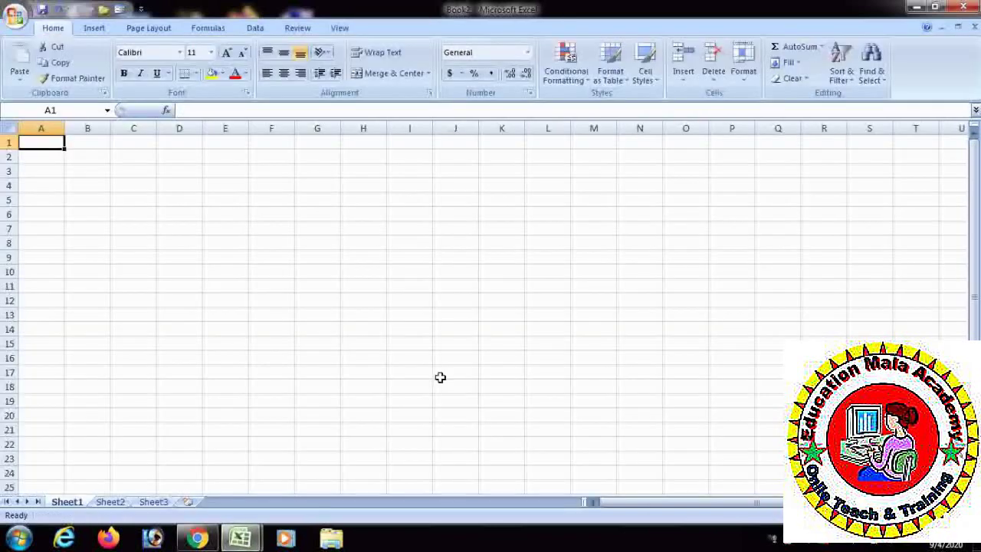
pyautogui.write('jbjbzisdhniou')
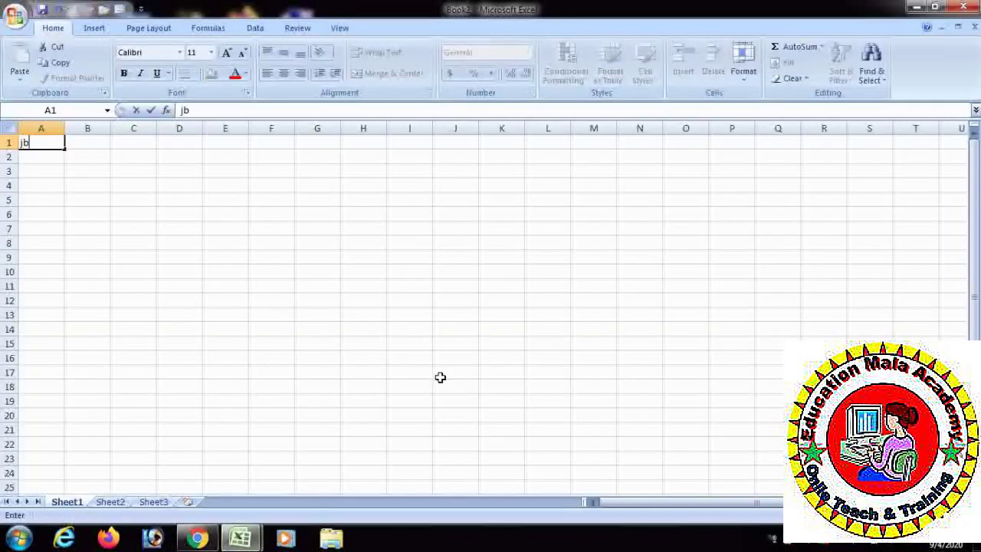
pyautogui.press('Return')
pyautogui.write('e5typokdpowsic')
pyautogui.press('Return')
pyautogui.write('fge t43')
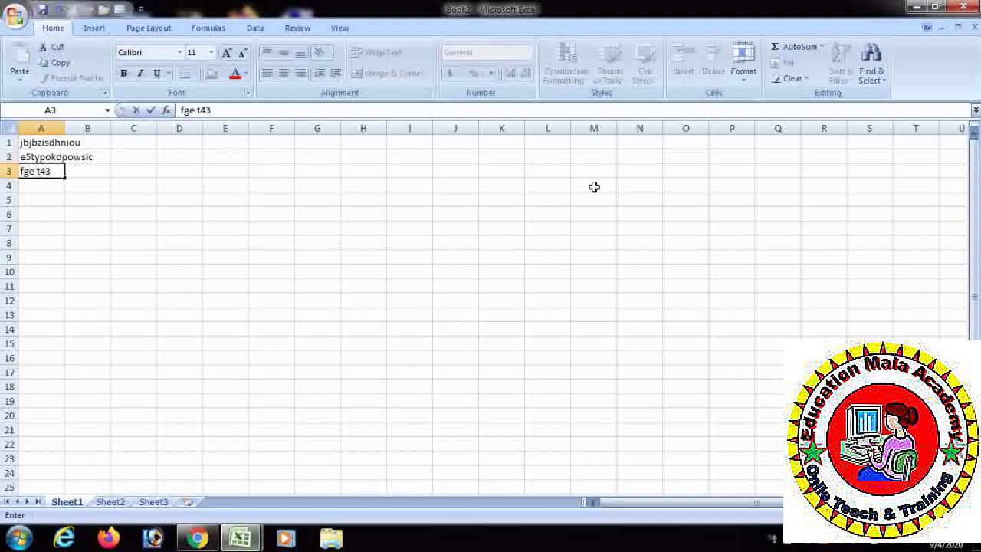
# Step: Minimize the new workbook and return to the shortcut list in the Short cut keys workbook
pyautogui.click(913, 9)
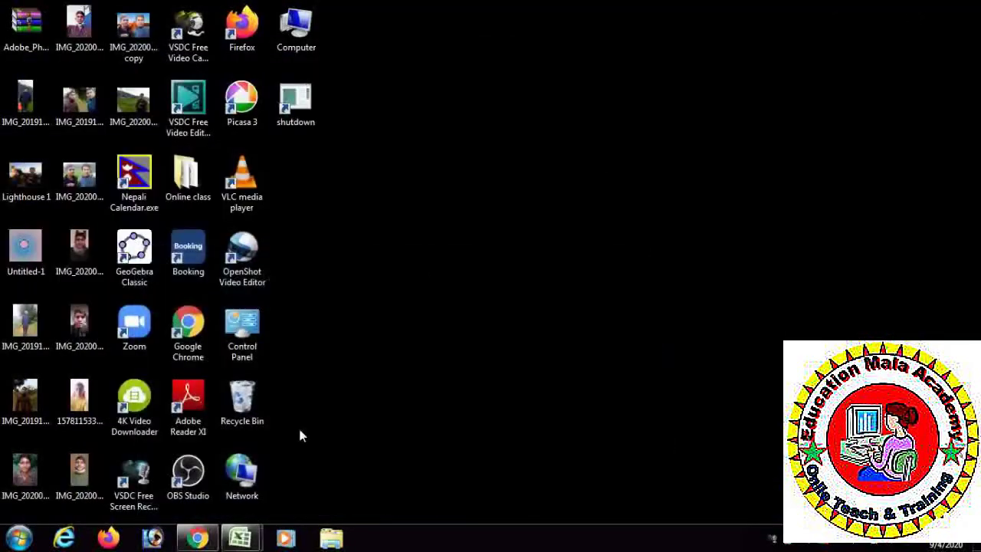
pyautogui.moveTo(240, 537)
pyautogui.click(199, 463)
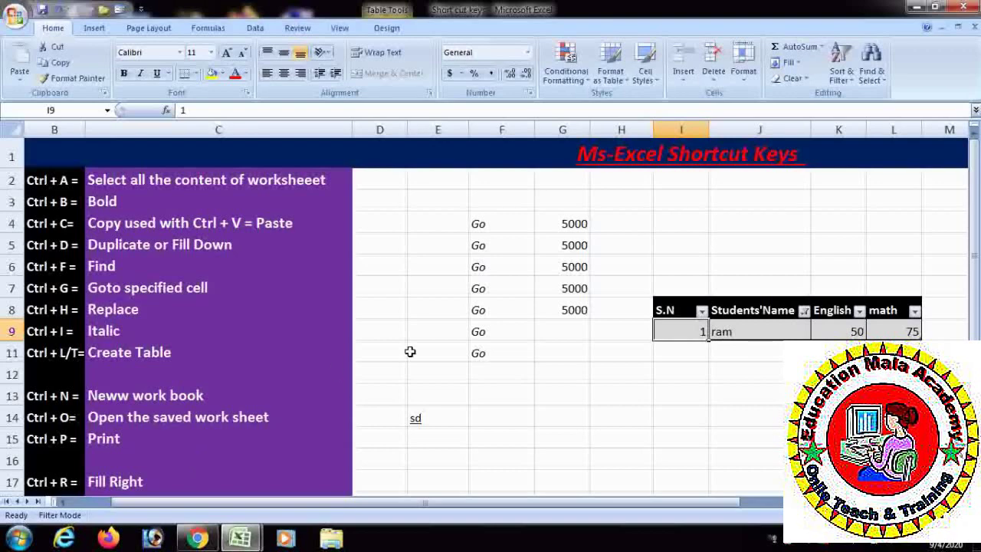
pyautogui.moveTo(368, 502); pyautogui.dragTo(310, 513)
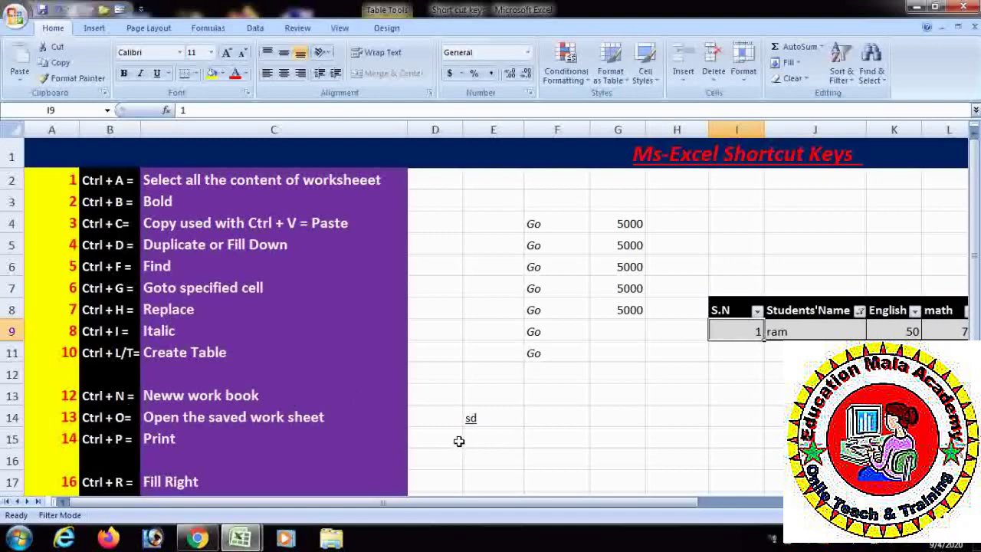
# Step: Open the saved workbook "Invoice desine No 1" from the Documents library and look through its invoice layout
pyautogui.hotkey('ctrl', 'o')
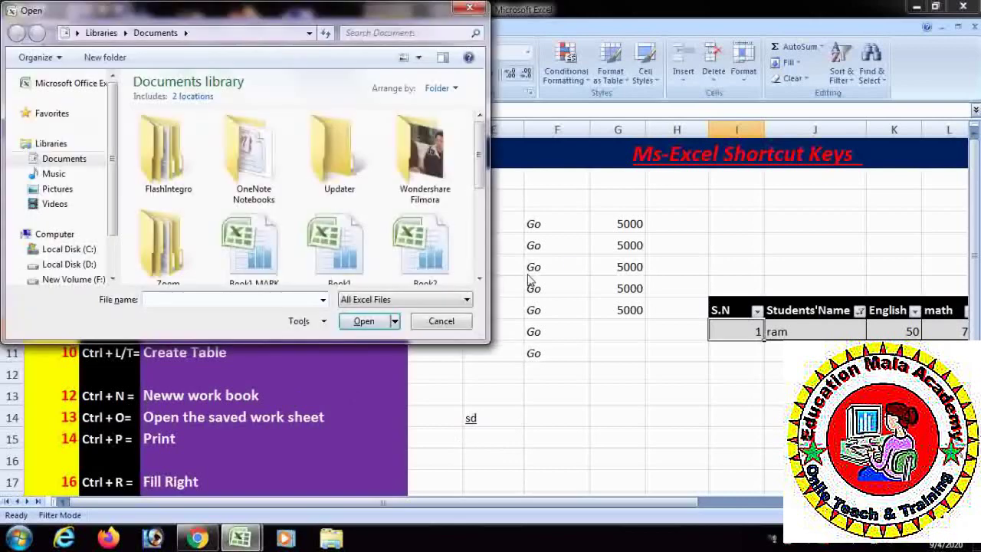
pyautogui.click(479, 281)
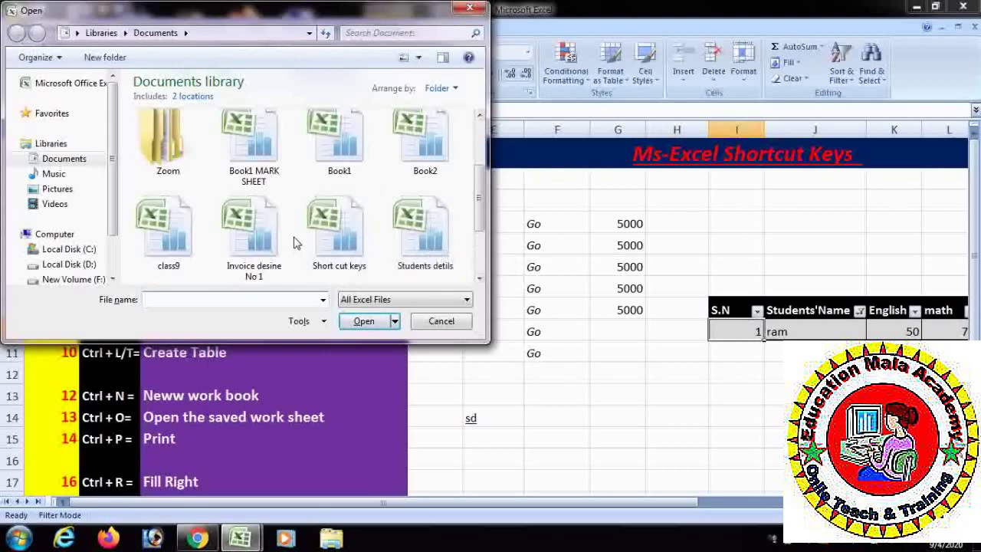
pyautogui.click(264, 249)
pyautogui.click(360, 321)
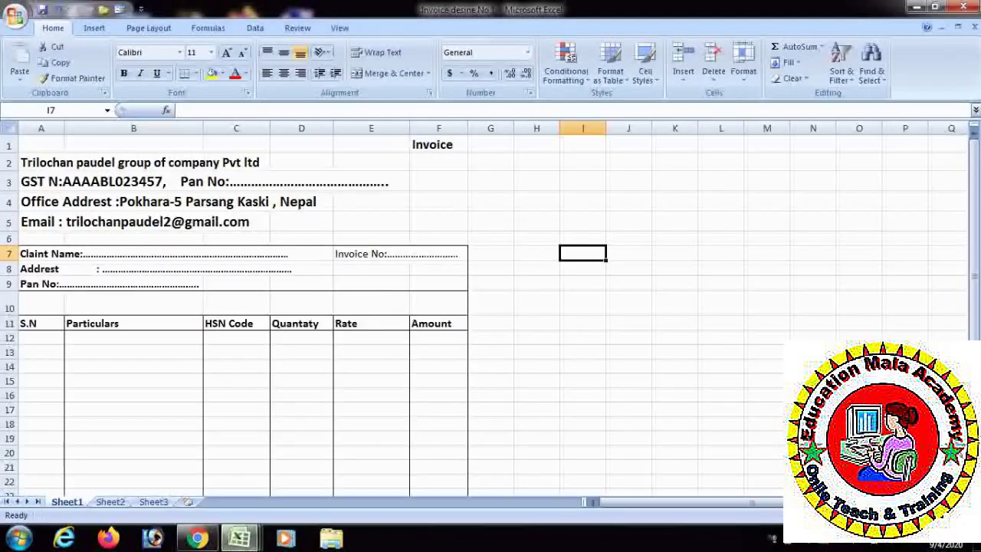
pyautogui.scroll(-4, 916, 296)
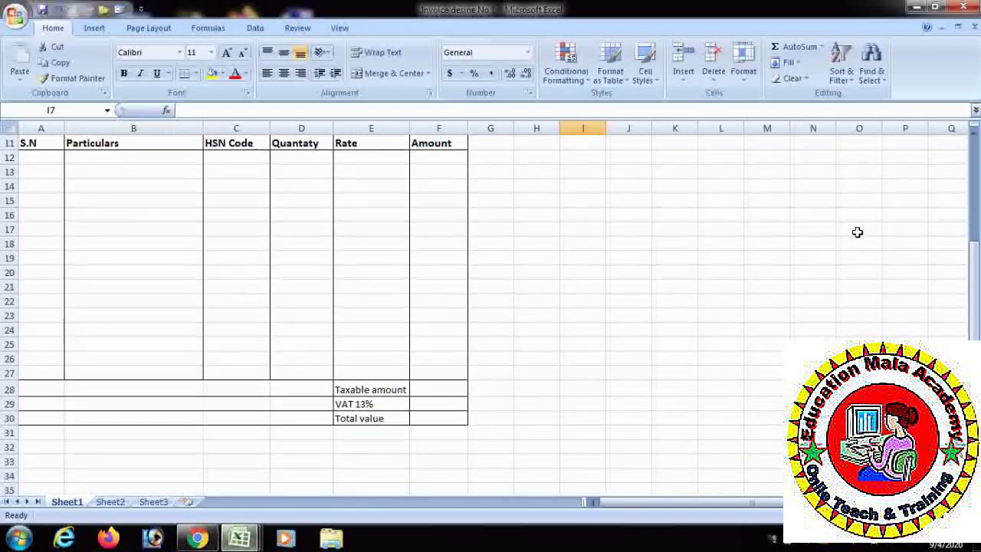
# Step: Minimize the invoice workbook and switch back to the Short cut keys workbook
pyautogui.click(917, 8)
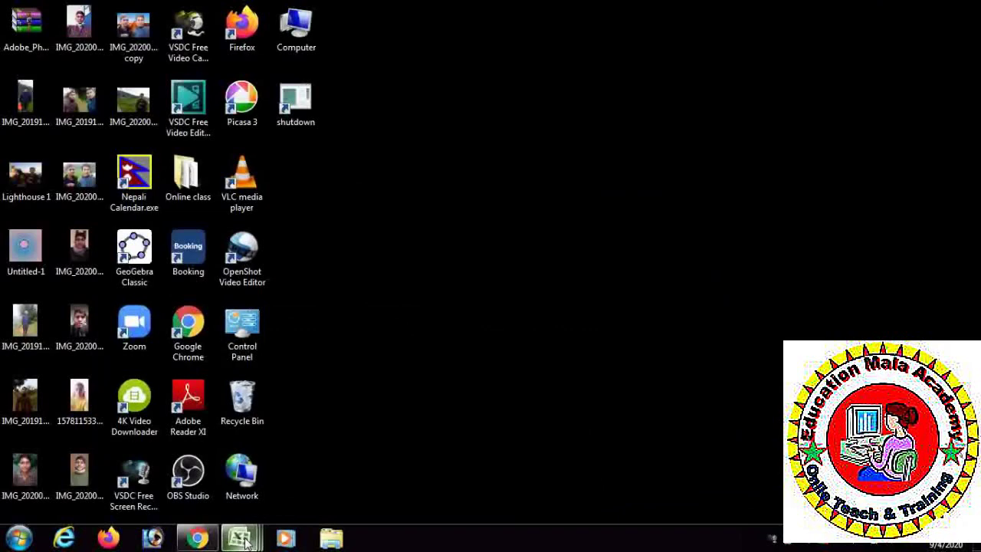
pyautogui.moveTo(239, 537)
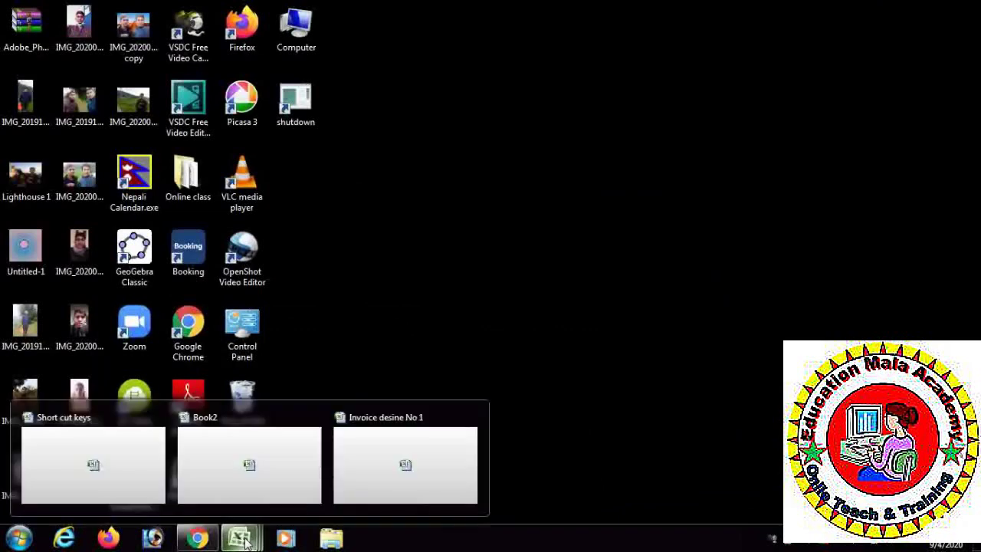
pyautogui.click(107, 462)
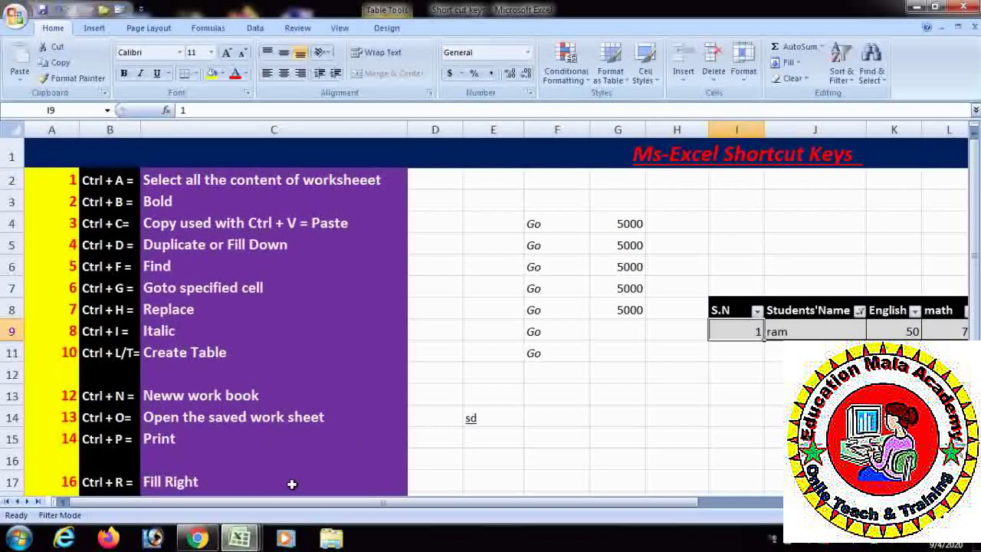
# Step: Preview the printout of the active sheet and close the preview without printing
pyautogui.hotkey('ctrl', 'p')
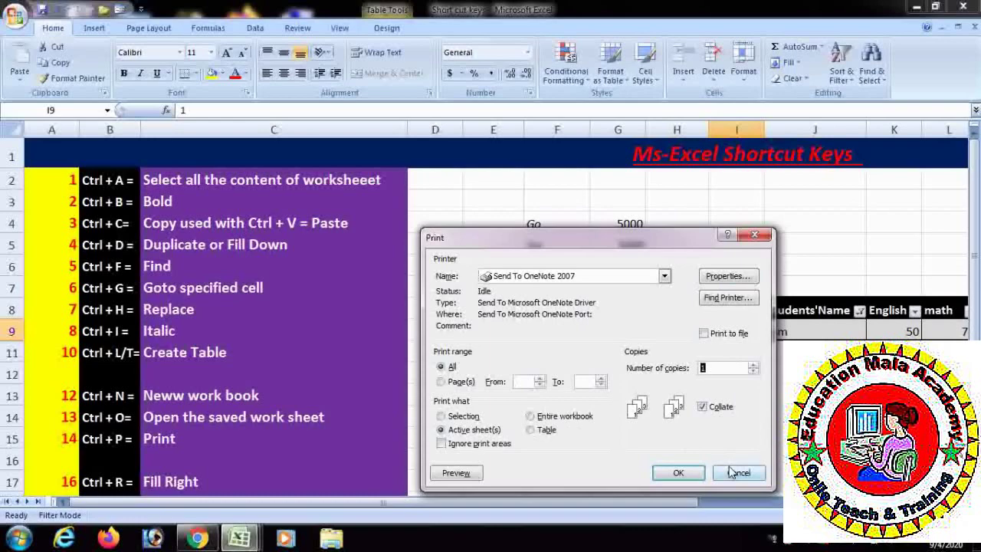
pyautogui.click(454, 472)
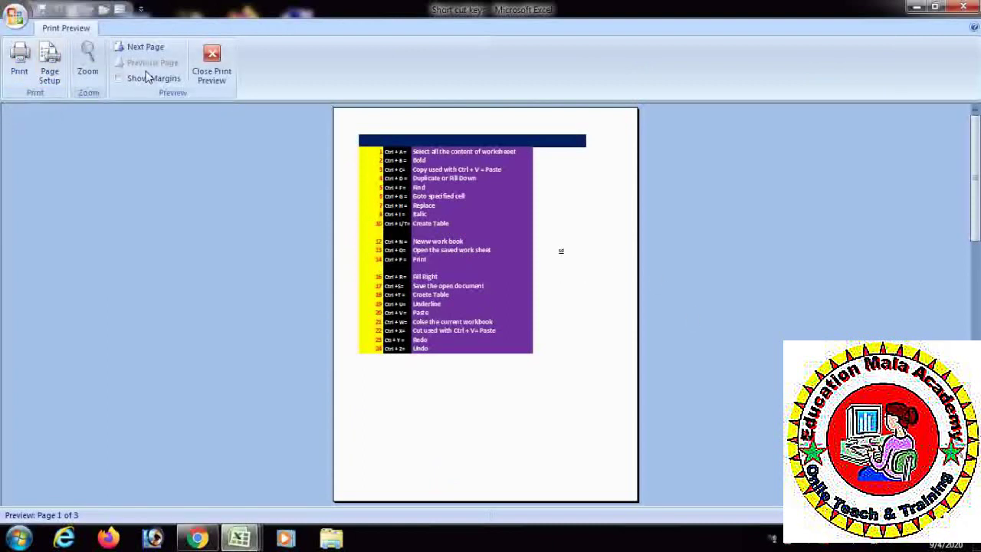
pyautogui.click(211, 61)
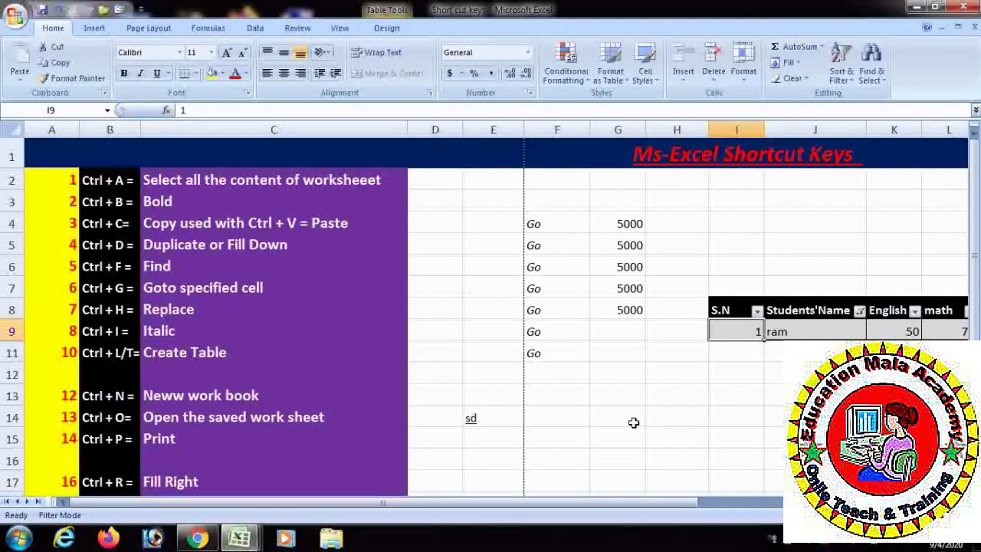
# Step: Enter 45 in G16, fill it right into H16, and jump to the last column of row 16
pyautogui.scroll(-1, 752, 423)
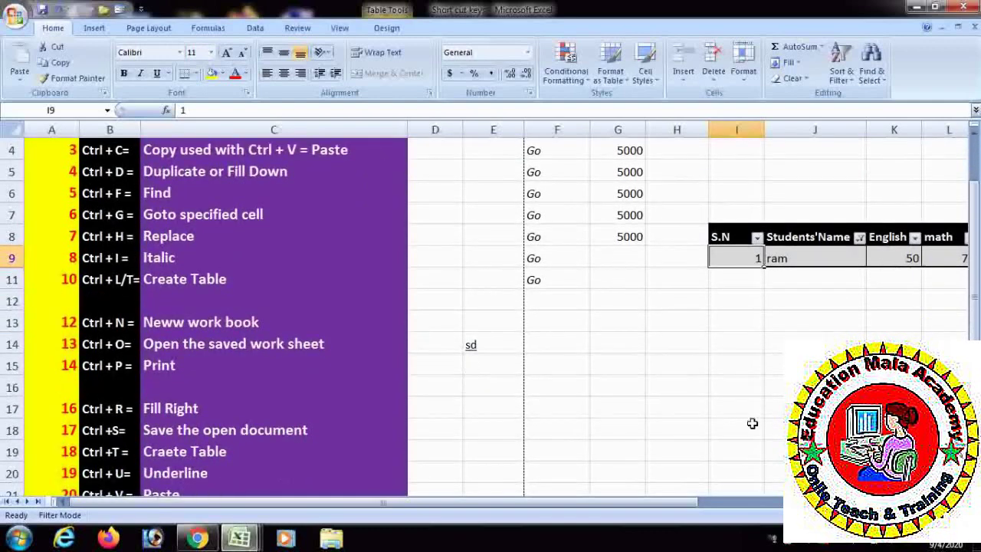
pyautogui.click(635, 380)
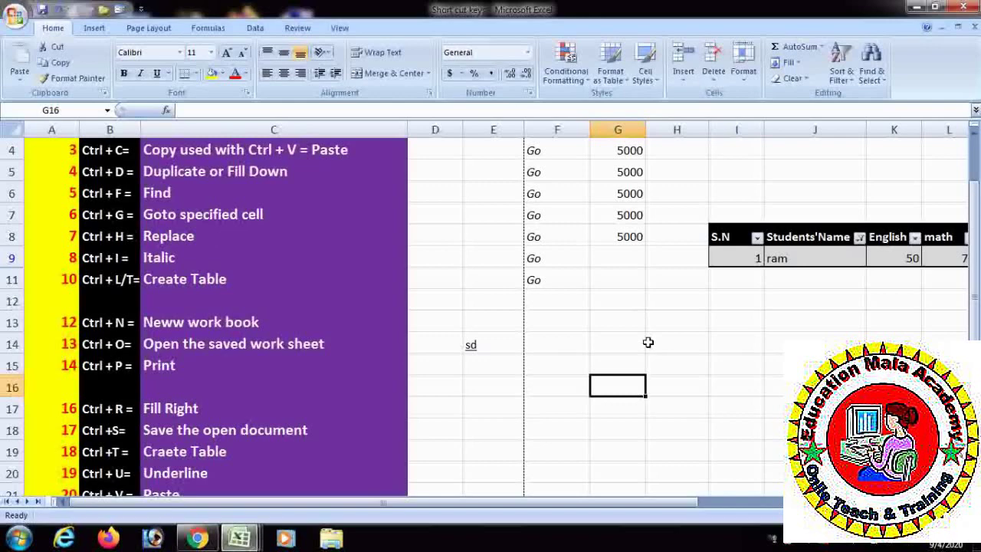
pyautogui.write('45')
pyautogui.press('Tab')
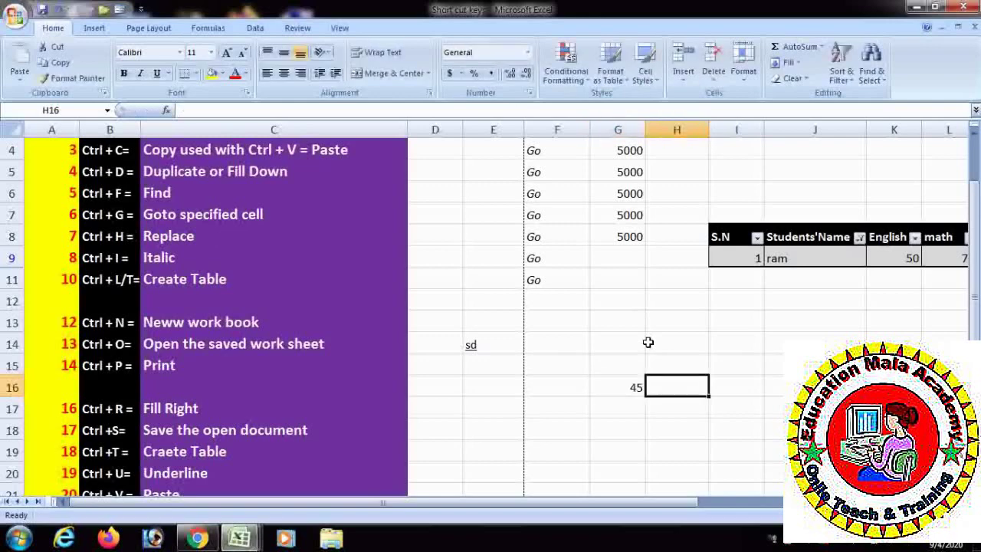
pyautogui.hotkey('ctrl', 'r')
pyautogui.hotkey('ctrl', 'Right')
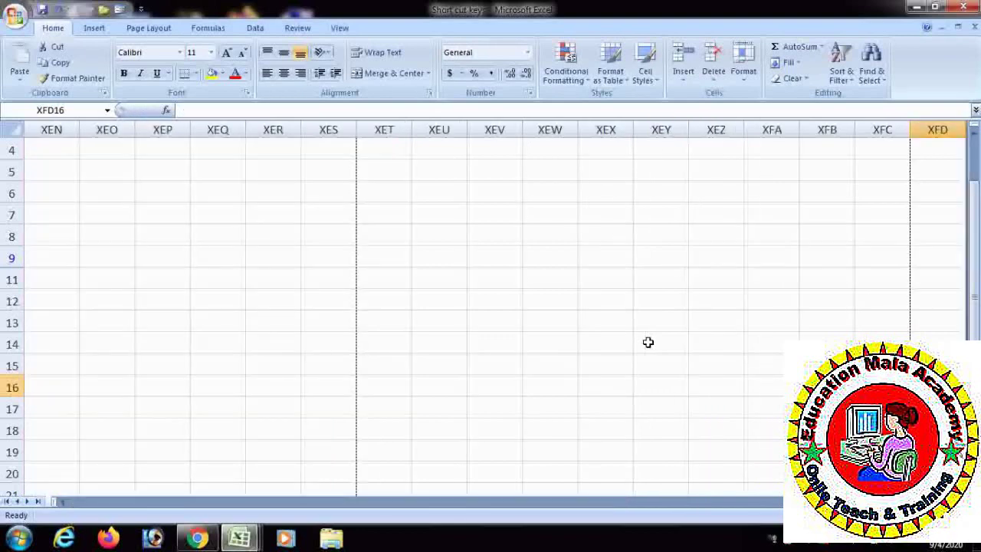
# Step: Undo the fill and the entry in G16 plus the new workbook's text entries, and return to the Short cut keys workbook
pyautogui.click(57, 6)
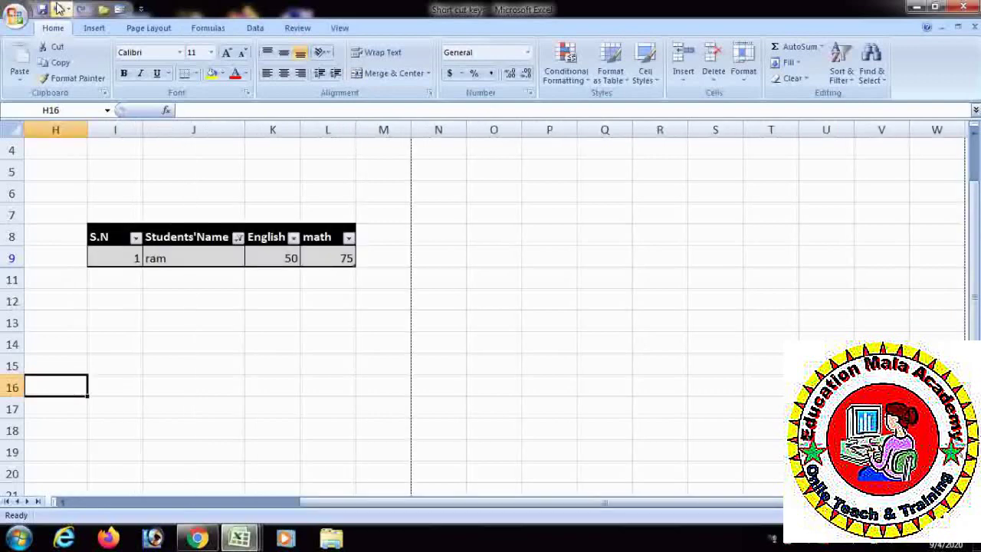
pyautogui.click(57, 6)
pyautogui.click(57, 6)
pyautogui.click(57, 6)
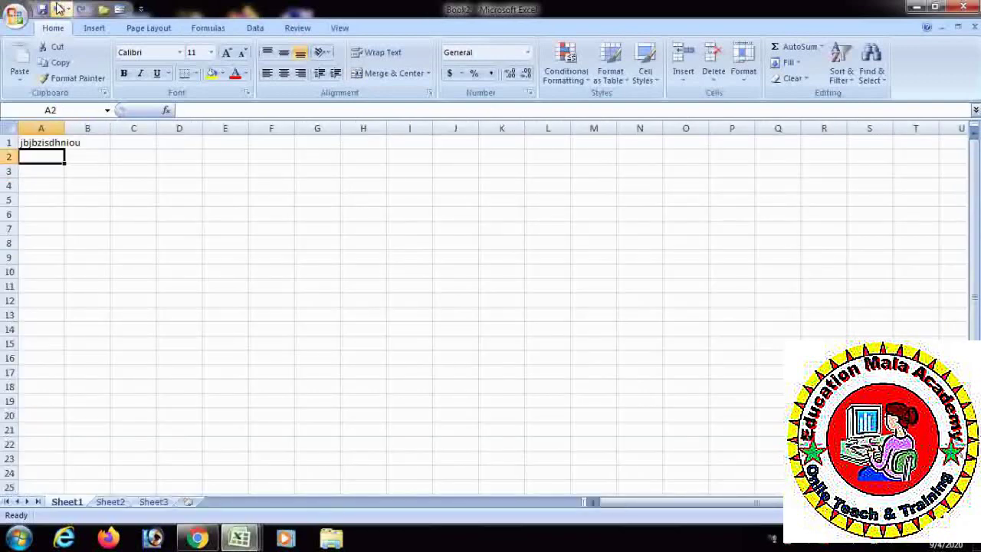
pyautogui.click(58, 6)
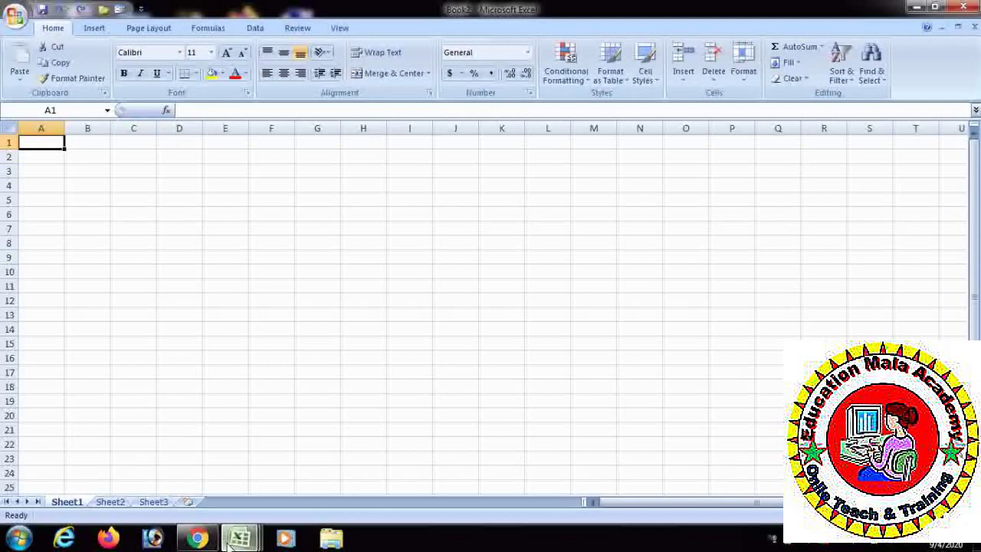
pyautogui.moveTo(228, 544)
pyautogui.click(127, 468)
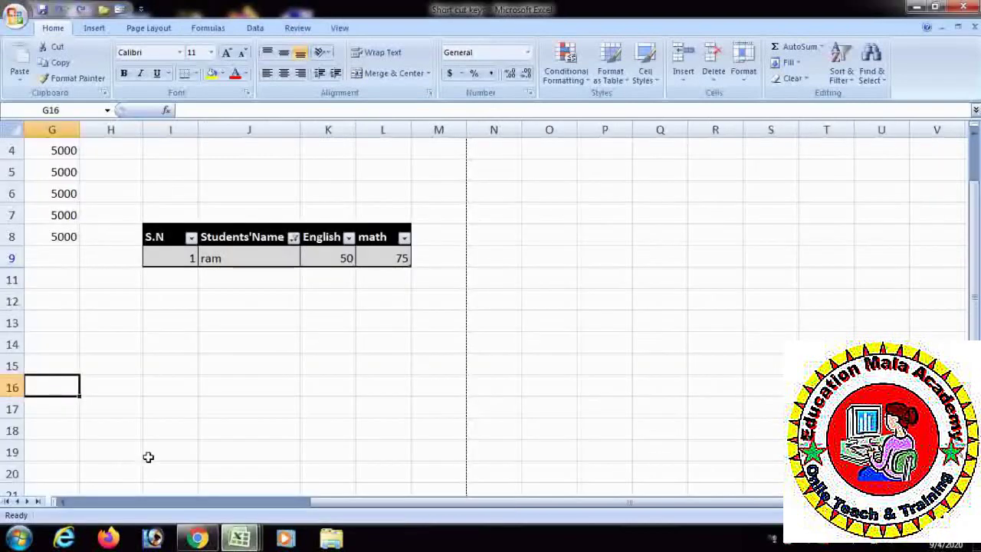
# Step: Enter 45 in H16 and fill it right into I16 and J16
pyautogui.moveTo(595, 503); pyautogui.dragTo(359, 478)
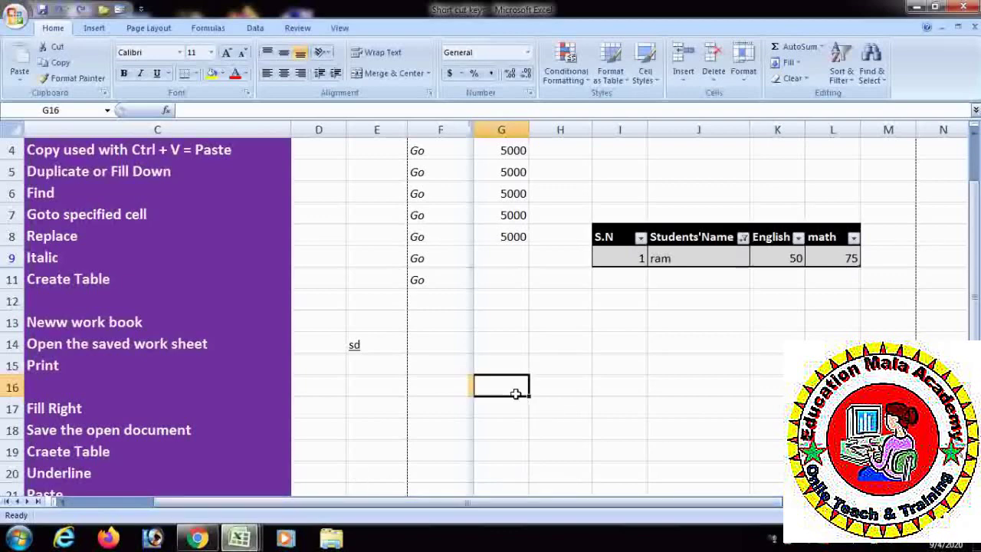
pyautogui.click(572, 388)
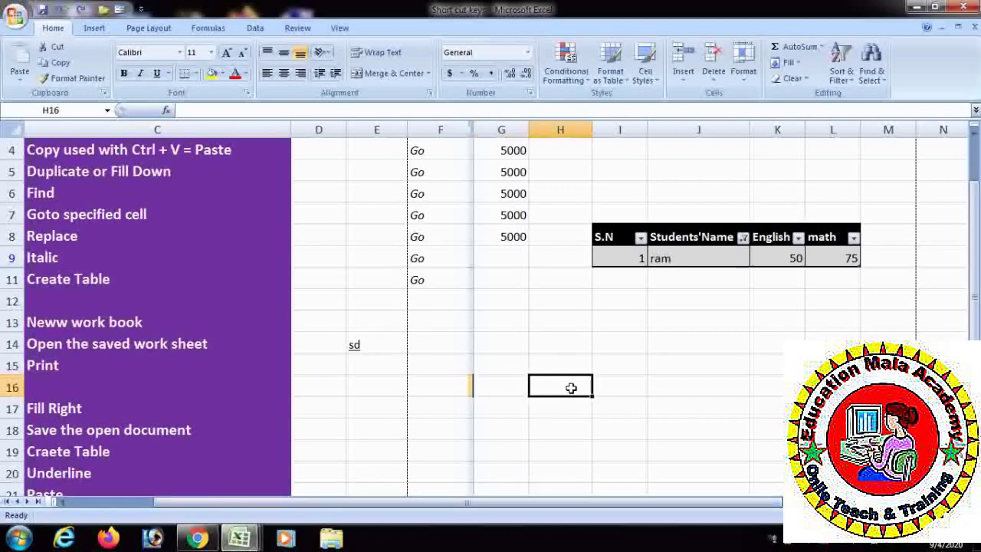
pyautogui.write('45')
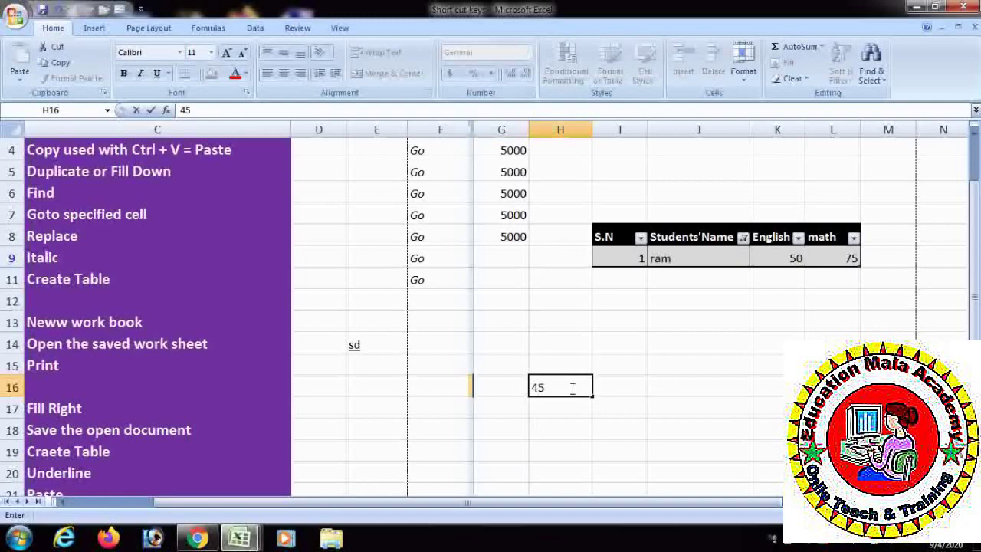
pyautogui.press('Tab')
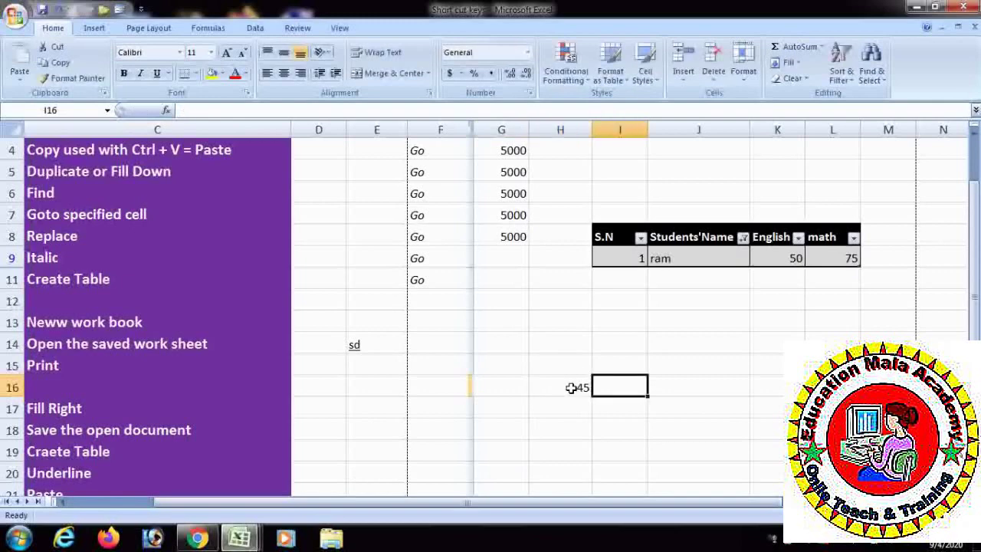
pyautogui.hotkey('ctrl', 'r')
pyautogui.press('Tab')
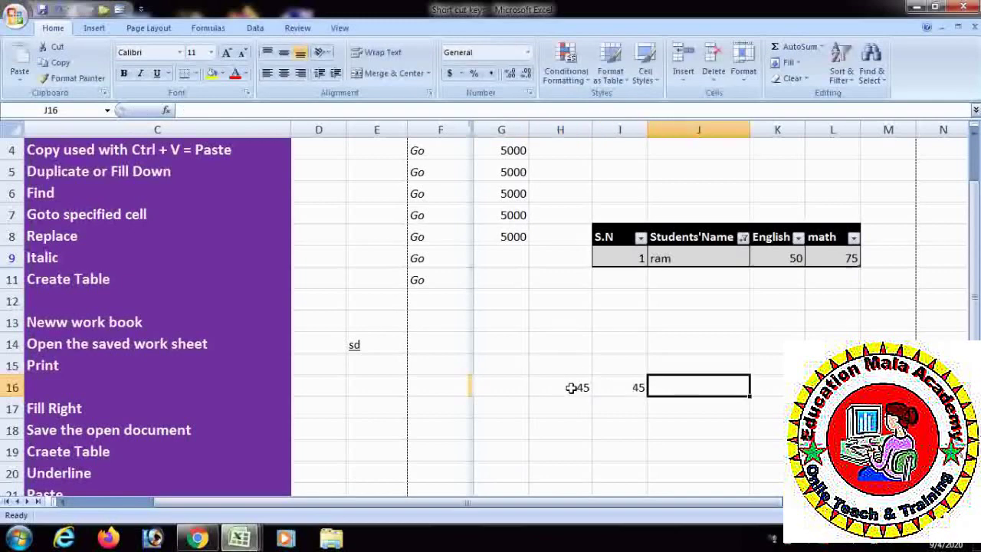
pyautogui.hotkey('ctrl', 'r')
pyautogui.press('Tab')
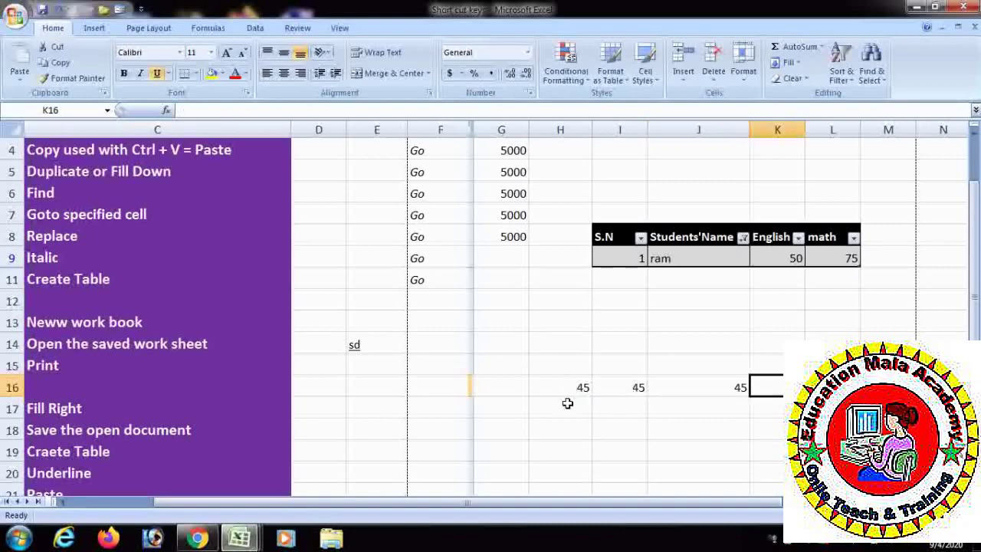
# Step: Enter 100 in H17, fill it right into I17 and J17, and jump to the last column of row 17
pyautogui.click(567, 406)
pyautogui.write('100')
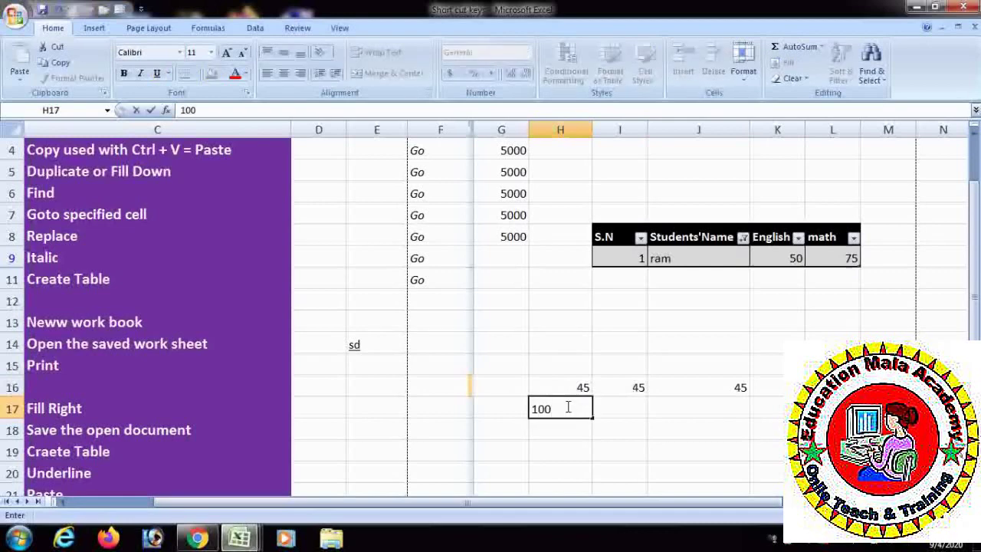
pyautogui.press('Tab')
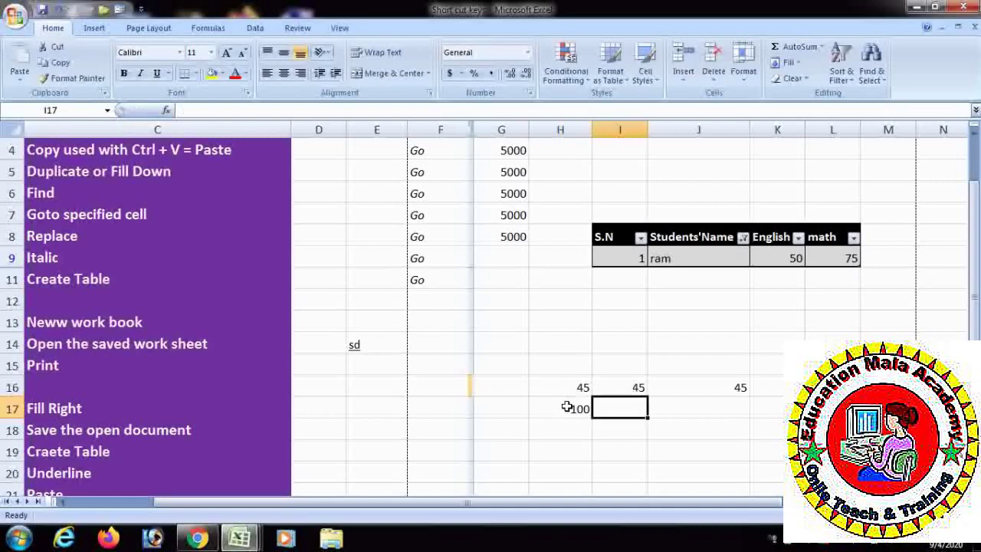
pyautogui.hotkey('ctrl', 'r')
pyautogui.press('Tab')
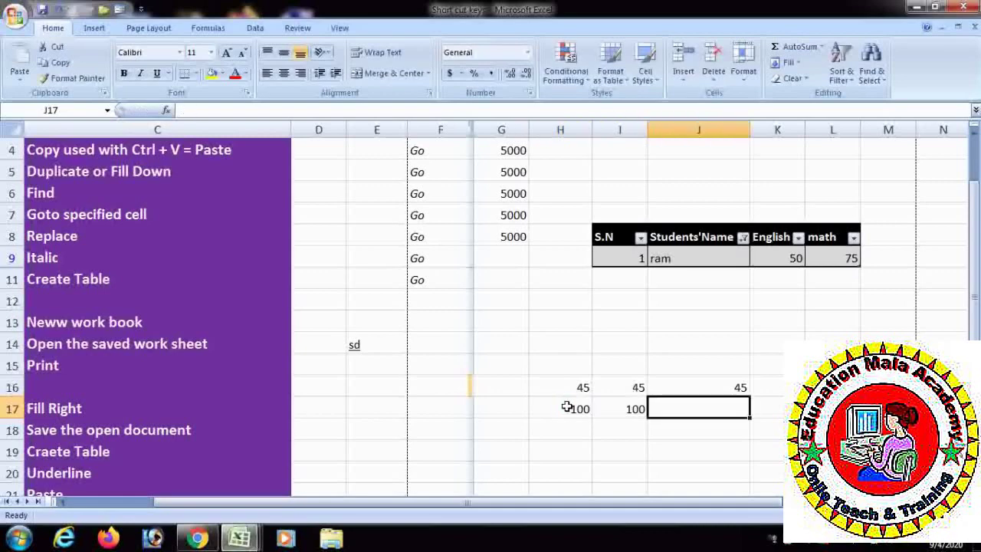
pyautogui.hotkey('ctrl', 'r')
pyautogui.press('Tab')
pyautogui.press('Tab')
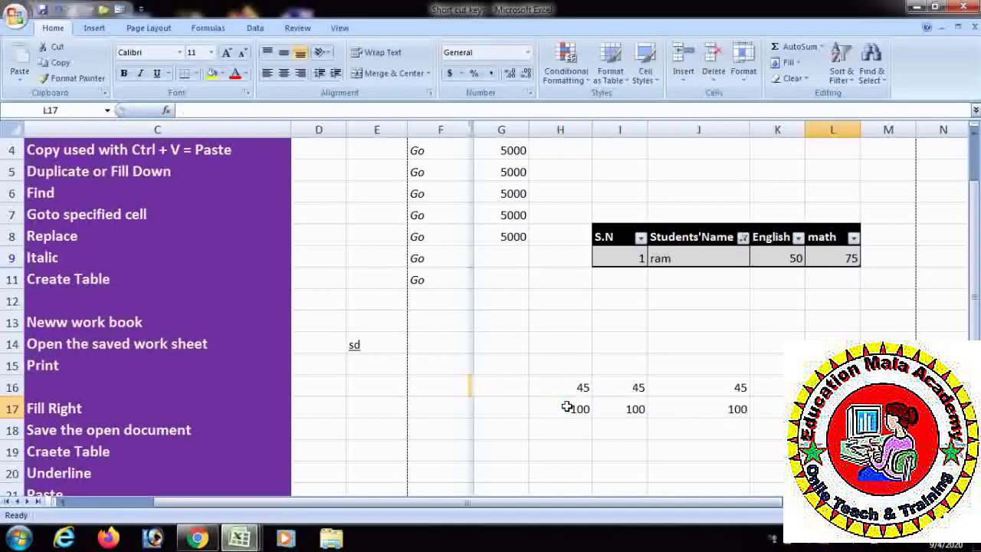
pyautogui.hotkey('ctrl', 'Right')
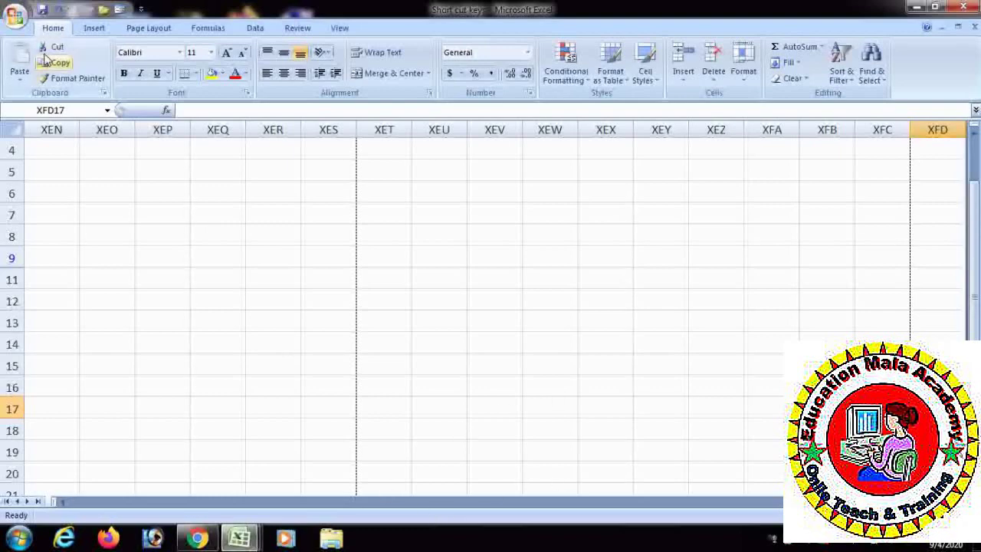
# Step: Undo the entries and right fills in rows 16 and 17 plus the latest filter changes in the student table
pyautogui.click(57, 10)
pyautogui.click(57, 10)
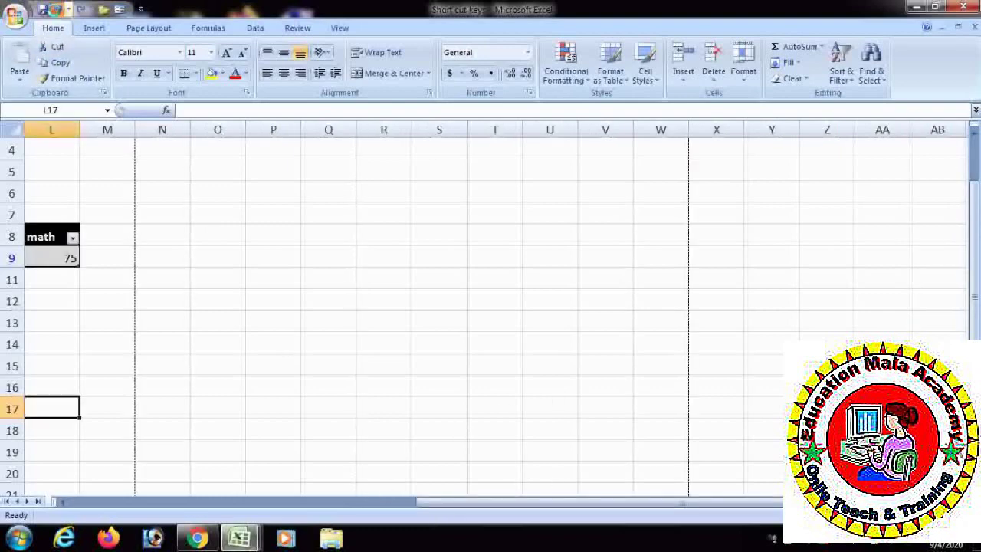
pyautogui.click(56, 10)
pyautogui.click(57, 10)
pyautogui.click(57, 11)
pyautogui.click(57, 10)
pyautogui.click(57, 11)
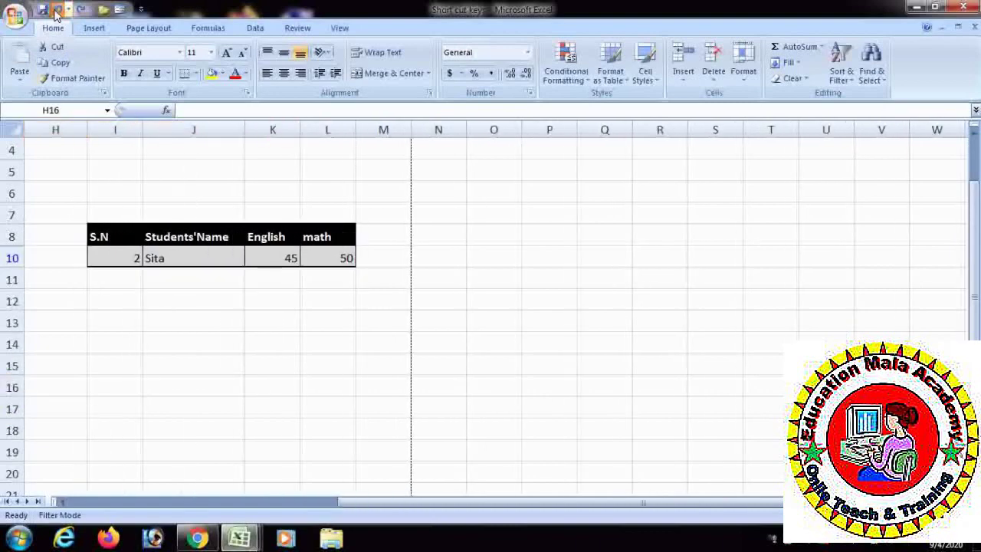
pyautogui.click(57, 11)
# Step: Bring the rest of the shortcut list into view and save the Short cut keys workbook
pyautogui.moveTo(440, 510); pyautogui.dragTo(133, 472)
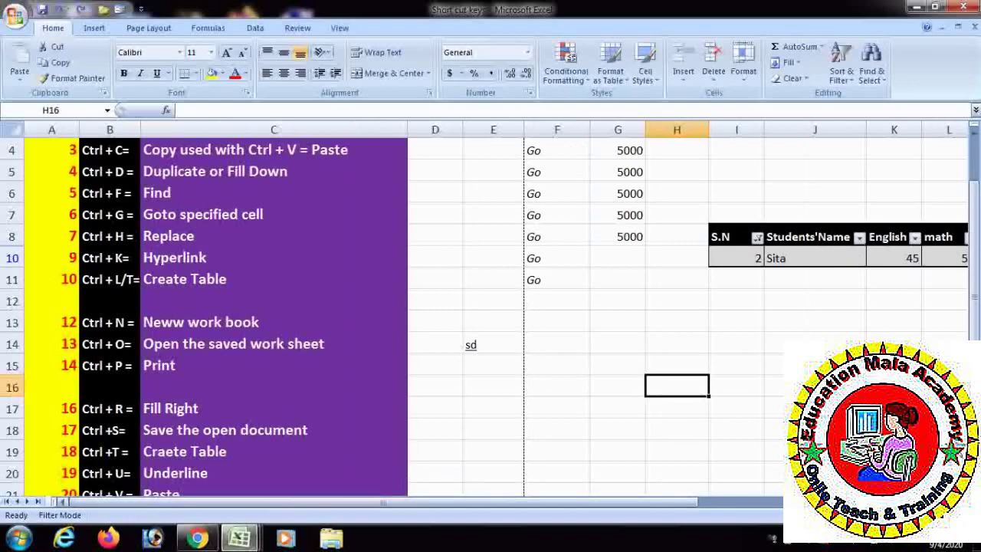
pyautogui.scroll(-3, 490, 318)
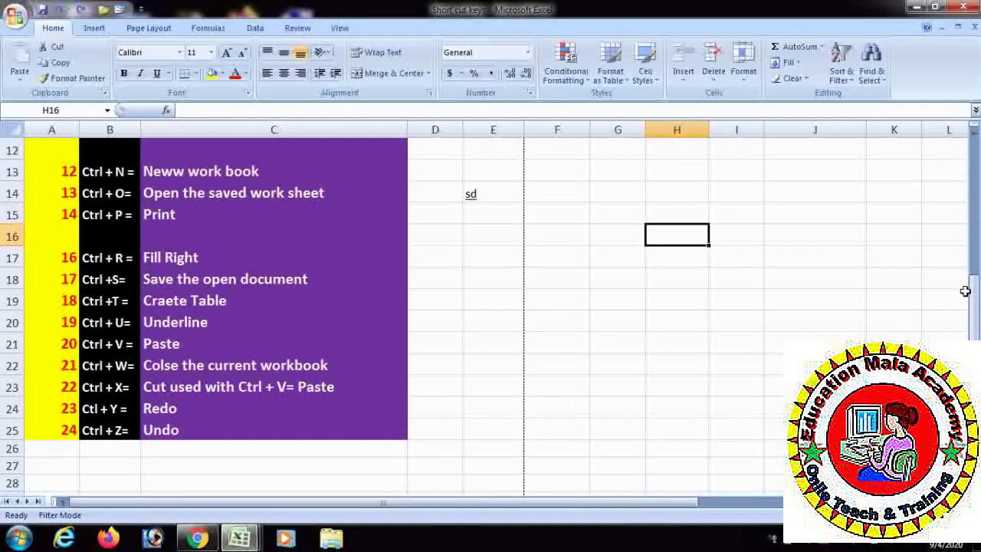
pyautogui.moveTo(465, 503); pyautogui.dragTo(439, 512)
pyautogui.hotkey('ctrl', 's')
# Step: Switch to the Book2 workbook and enter the sample text "vgdtmkldmj olkdhpkf" in F6
pyautogui.moveTo(240, 540)
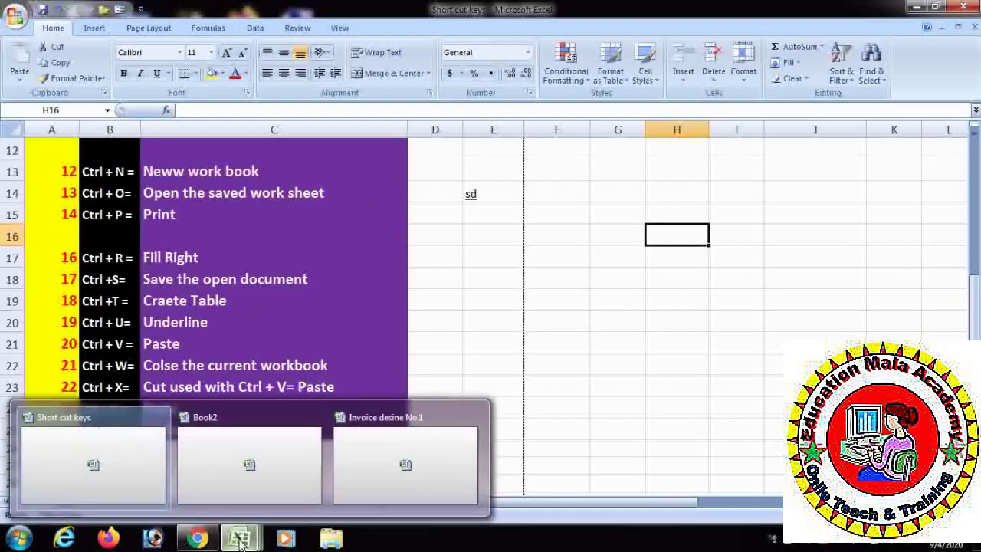
pyautogui.click(295, 480)
pyautogui.click(257, 219)
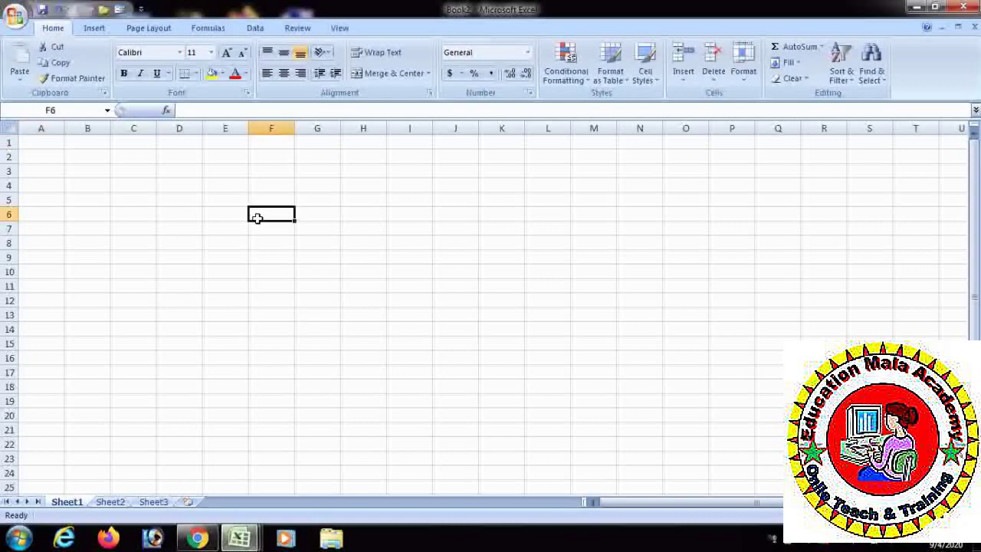
pyautogui.write('vgdtmkldmj olkdhpkf')
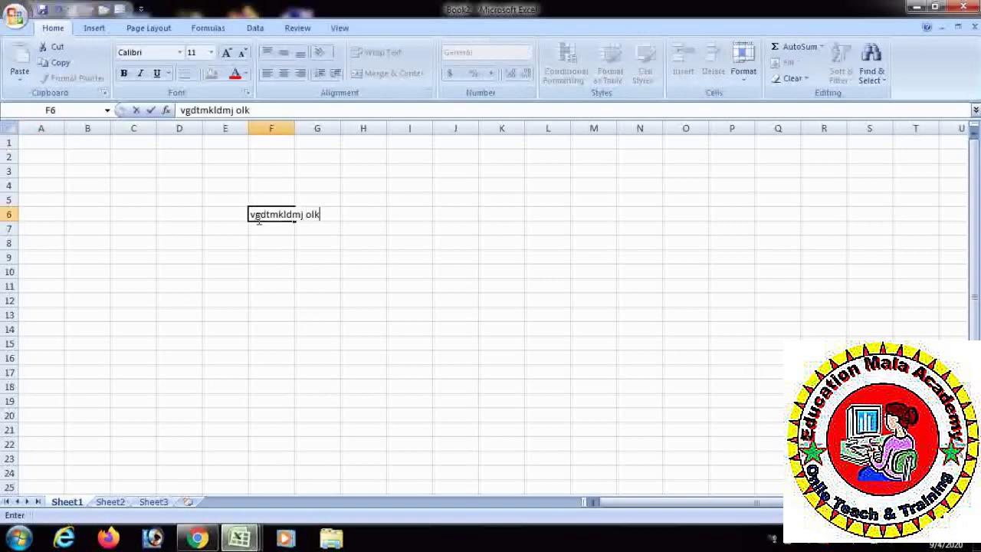
pyautogui.click(258, 219)
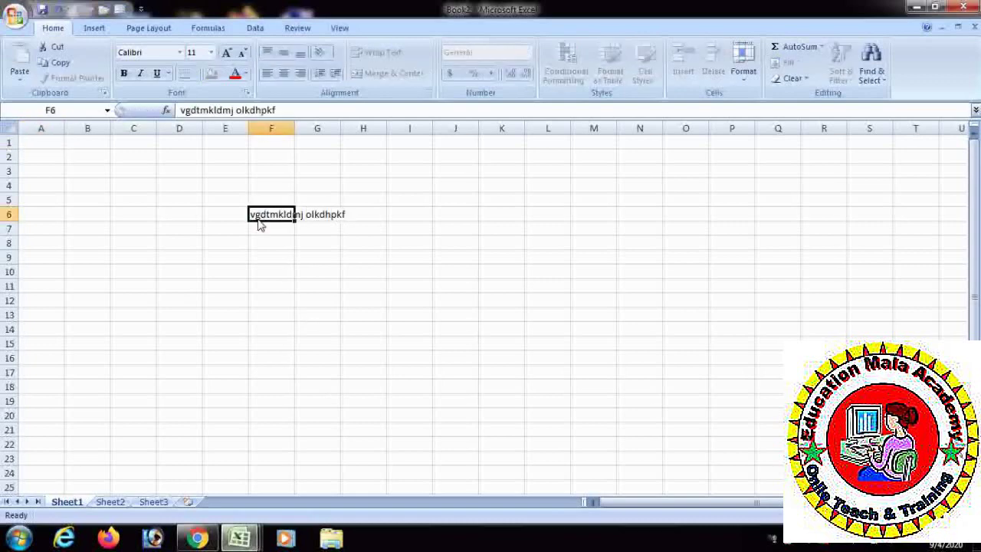
# Step: Save the new workbook in the Documents library as Edi with the Excel Workbook file type
pyautogui.hotkey('ctrl', 's')
pyautogui.press('BackSpace')
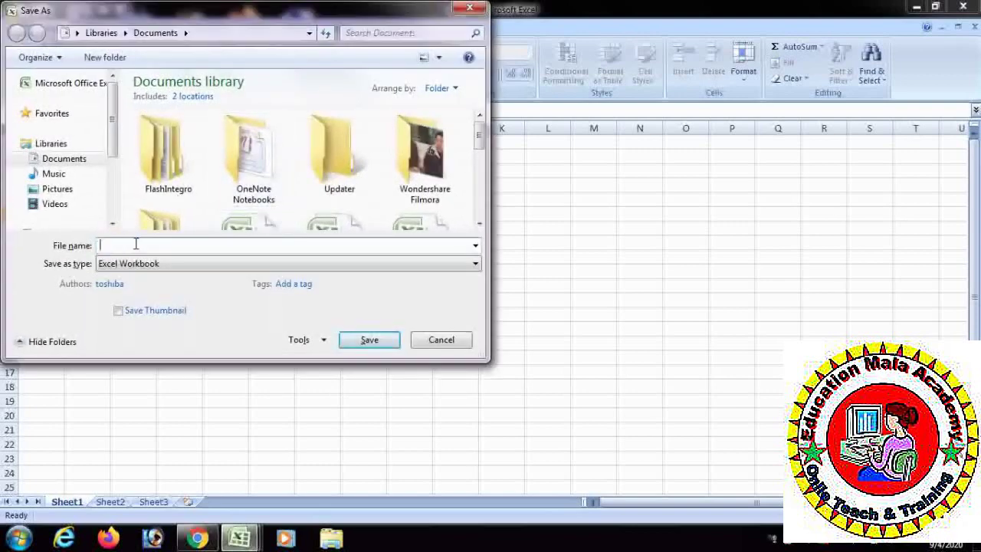
pyautogui.write('Edi')
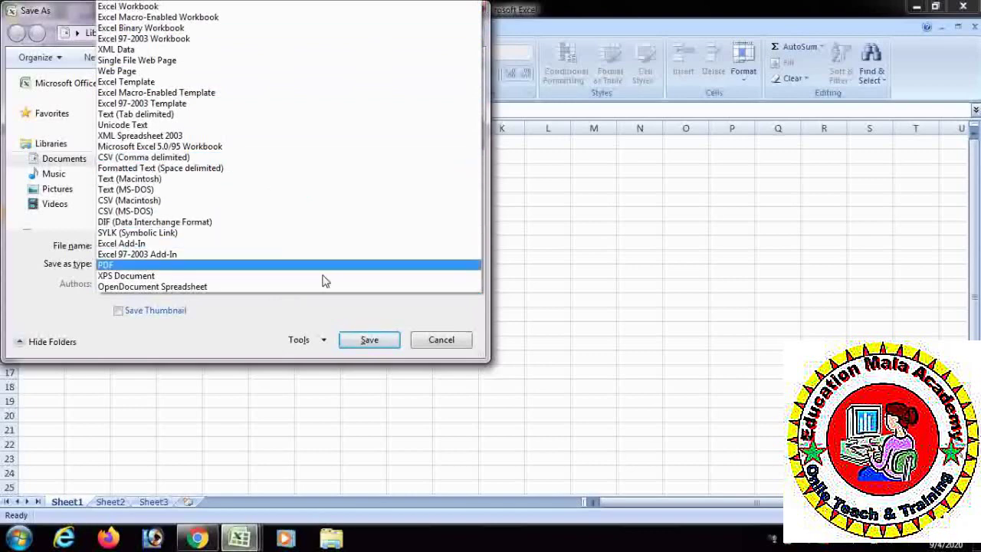
pyautogui.click(359, 349)
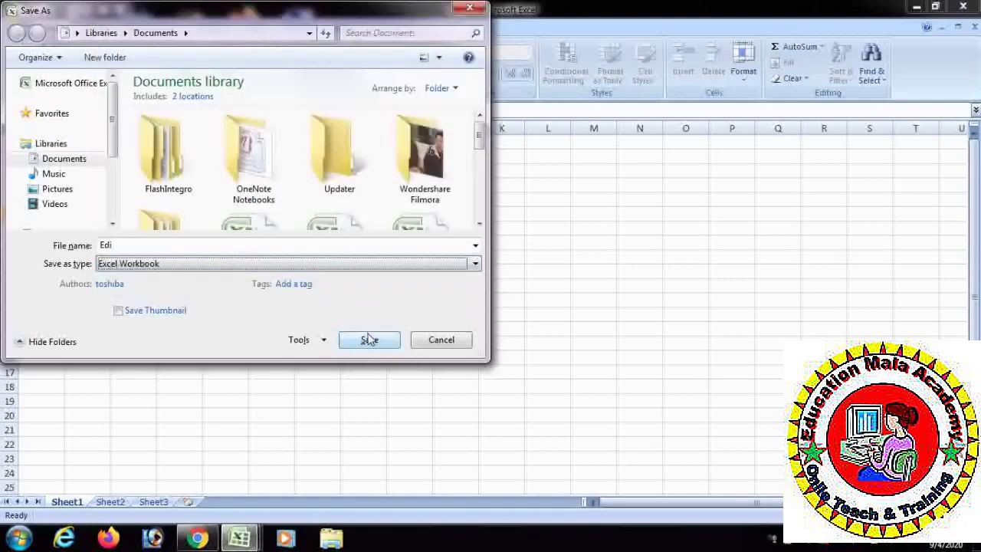
pyautogui.click(369, 340)
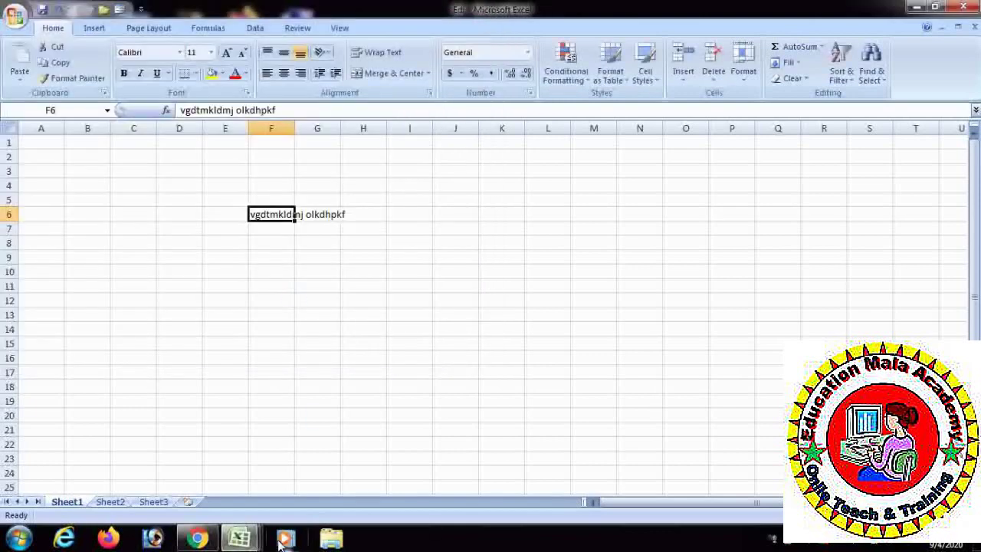
# Step: Return to the Short cut keys workbook and create a table without existing headers from F14:I17
pyautogui.moveTo(241, 540)
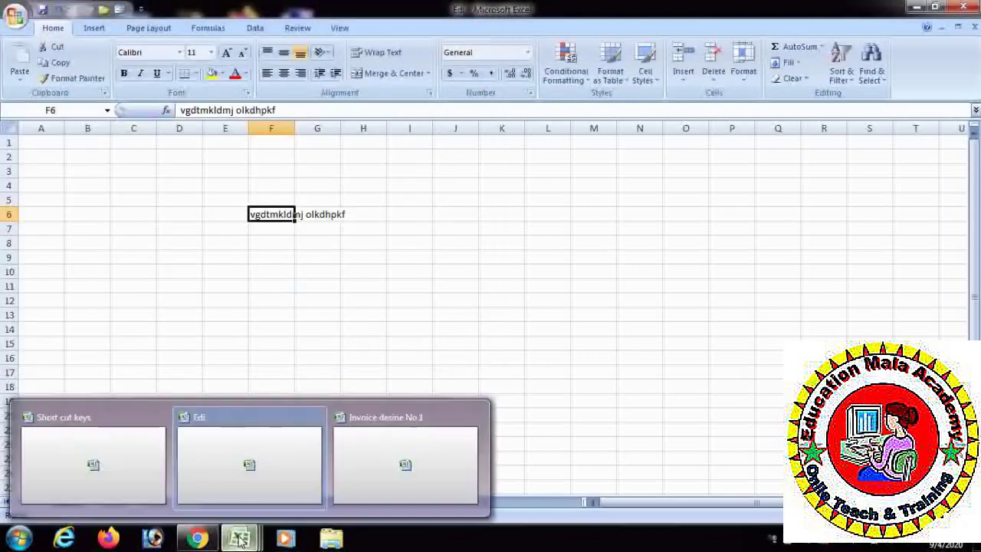
pyautogui.click(72, 460)
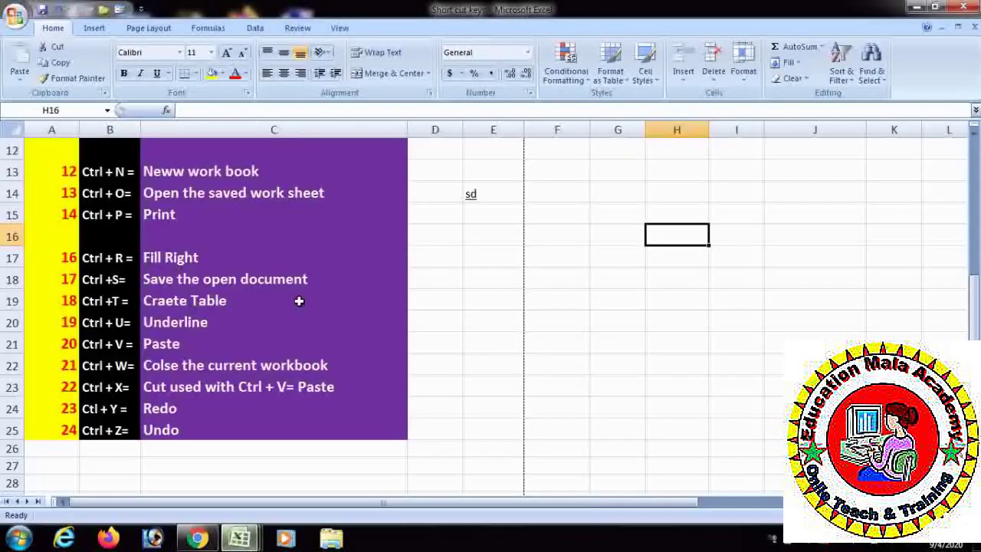
pyautogui.moveTo(580, 191); pyautogui.dragTo(720, 250)
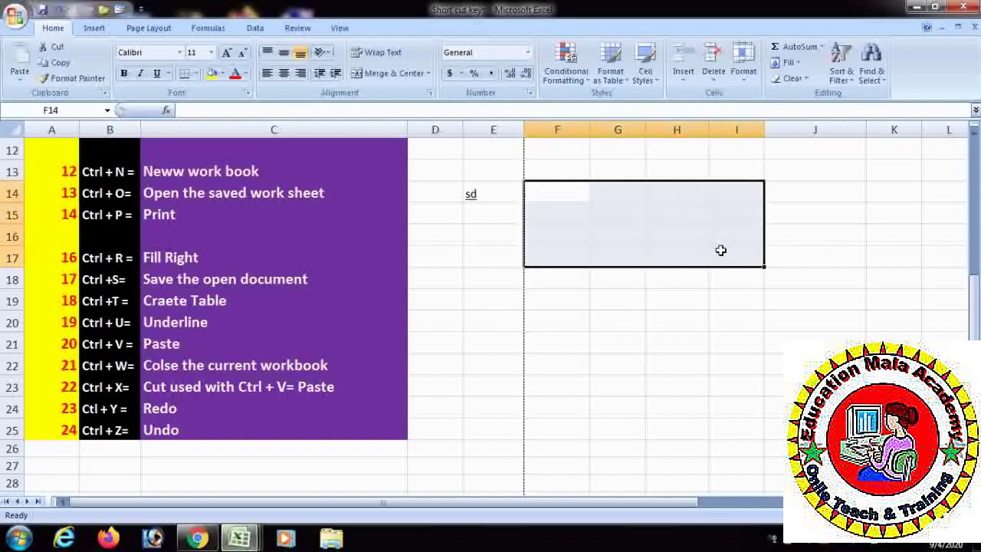
pyautogui.hotkey('ctrl', 't')
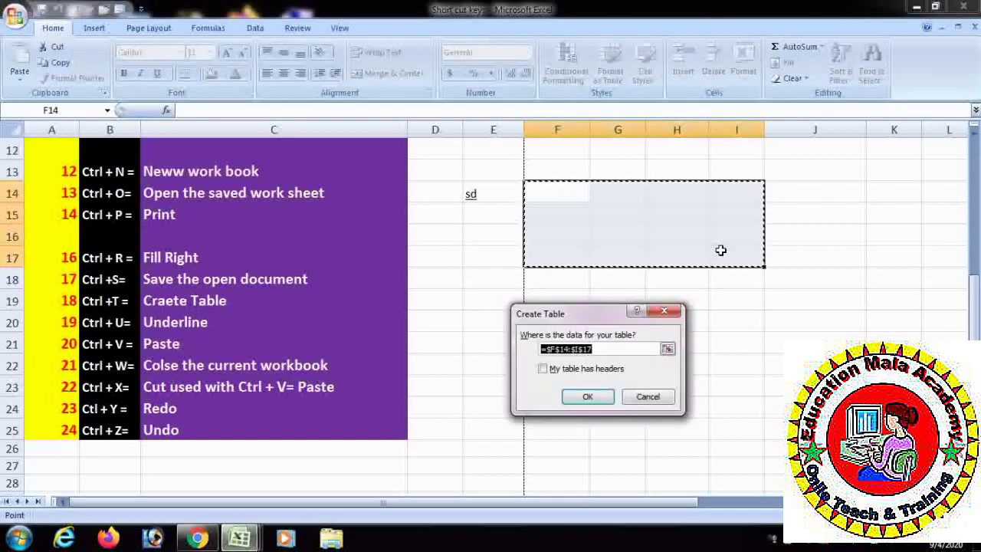
pyautogui.click(587, 396)
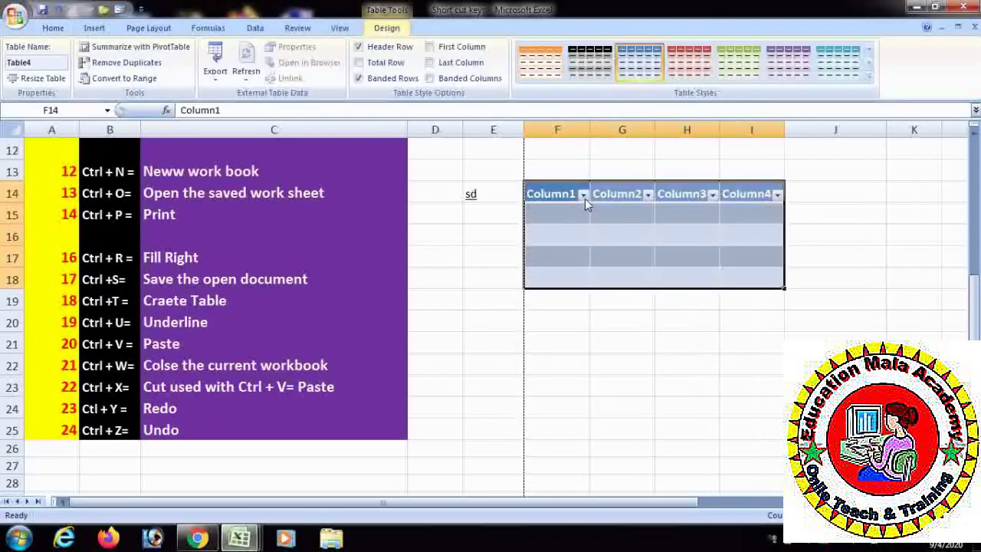
# Step: Apply the black table style to the new table and check the filter options of Column1
pyautogui.click(678, 58)
pyautogui.click(590, 61)
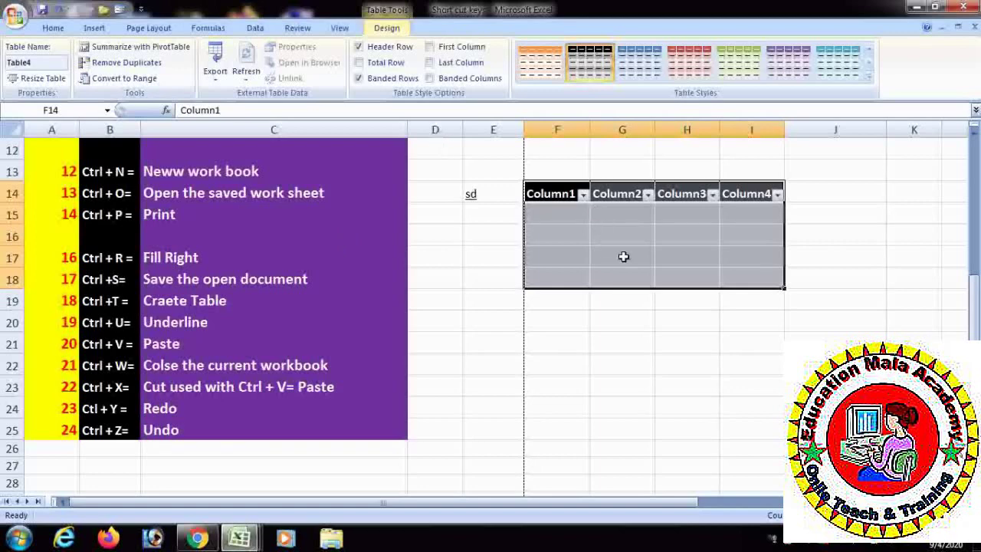
pyautogui.click(583, 195)
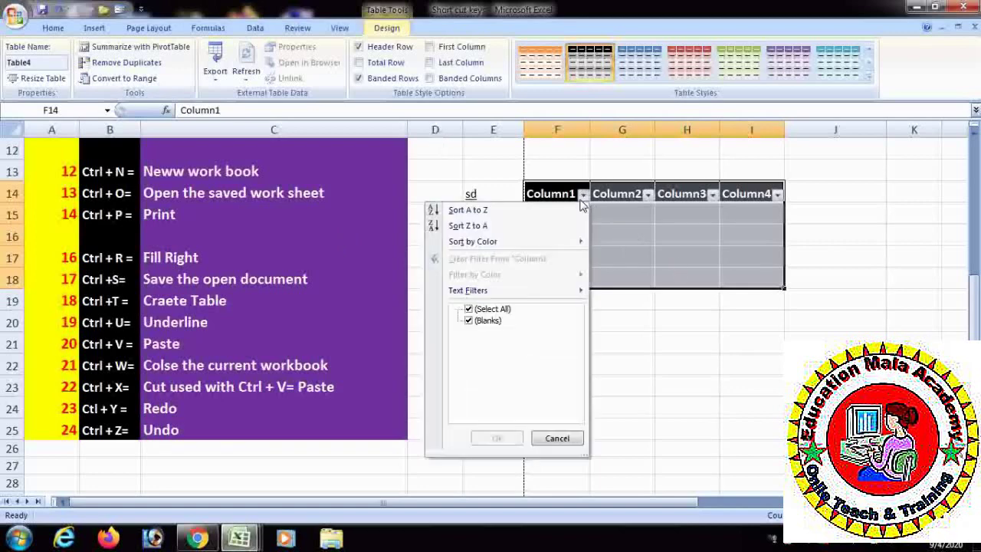
pyautogui.click(585, 196)
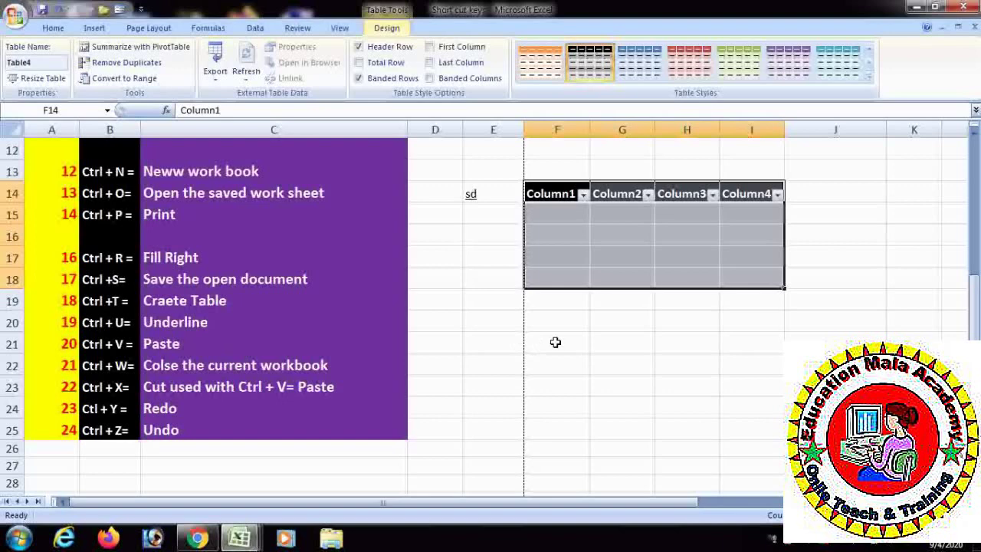
# Step: Enter "Subscribe" in F21 and underline the text
pyautogui.click(586, 335)
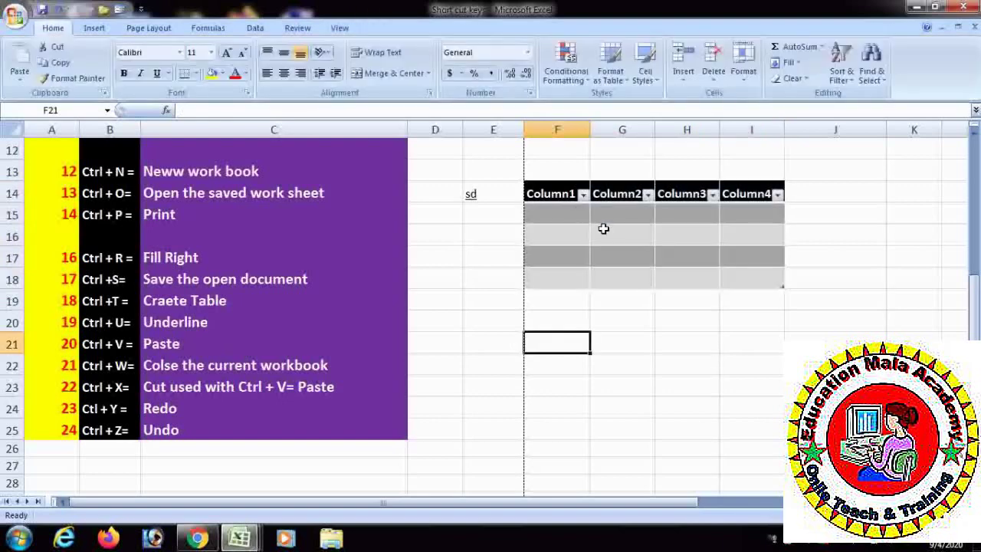
pyautogui.write('d')
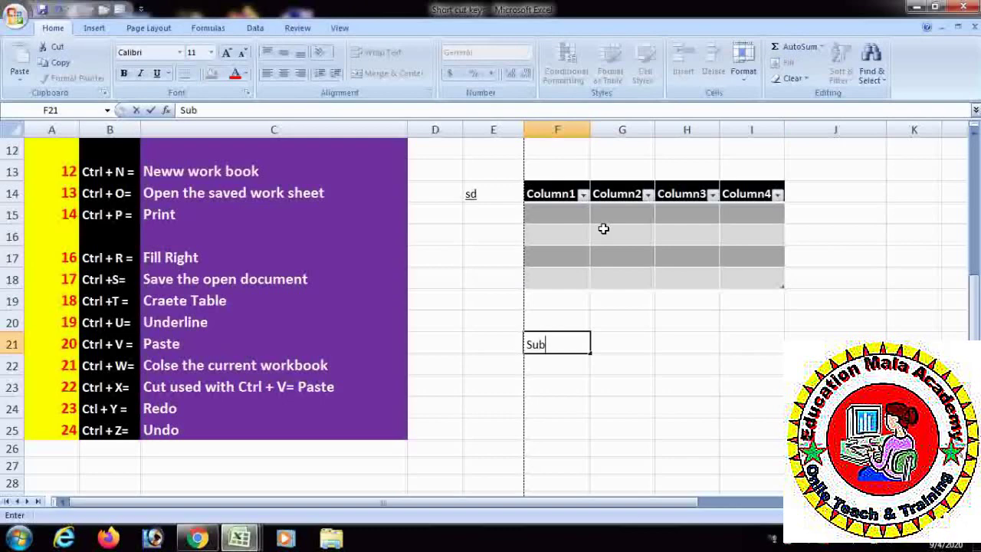
pyautogui.write('Subscribe')
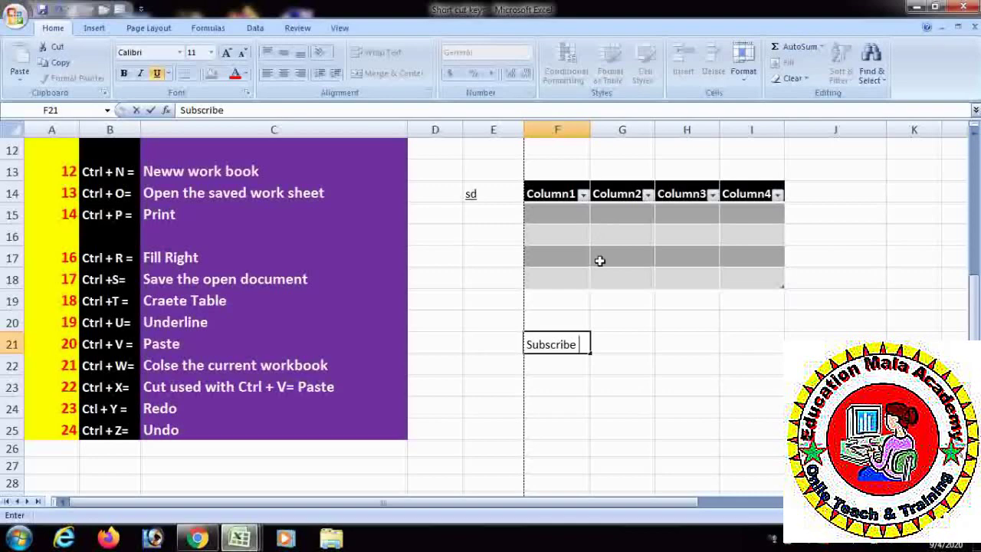
pyautogui.moveTo(580, 344); pyautogui.dragTo(518, 348)
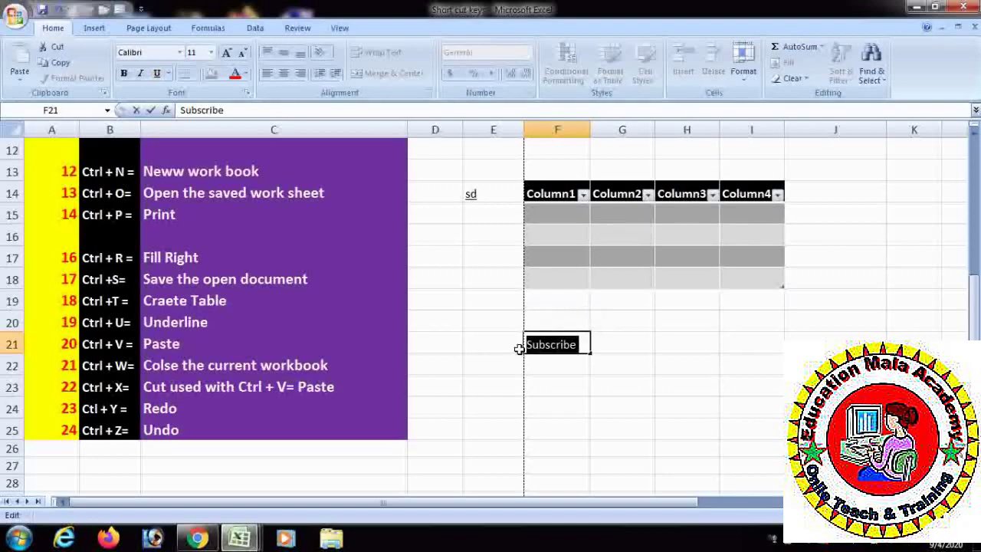
pyautogui.click(637, 322)
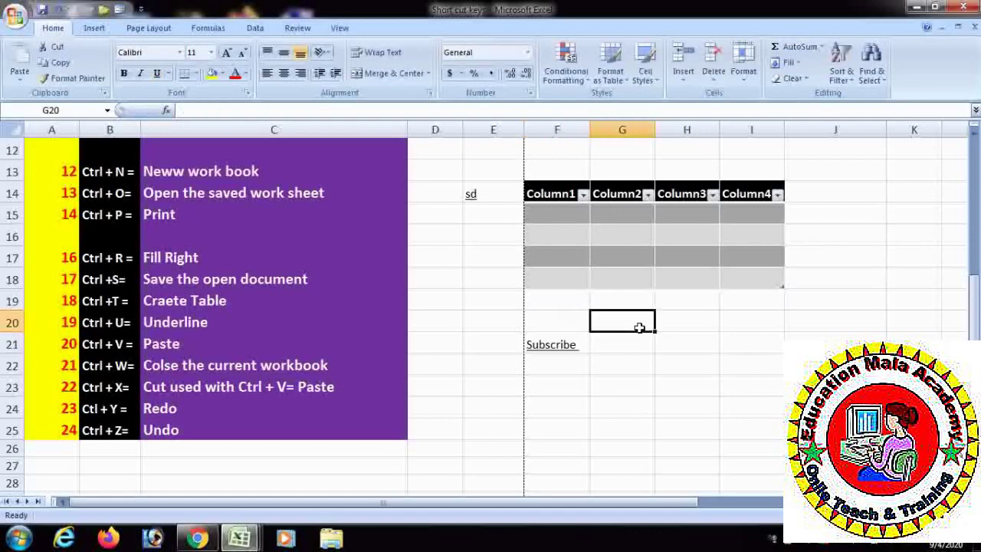
# Step: Remove the underline from the "Subscribe" text in F21
pyautogui.doubleClick(550, 347)
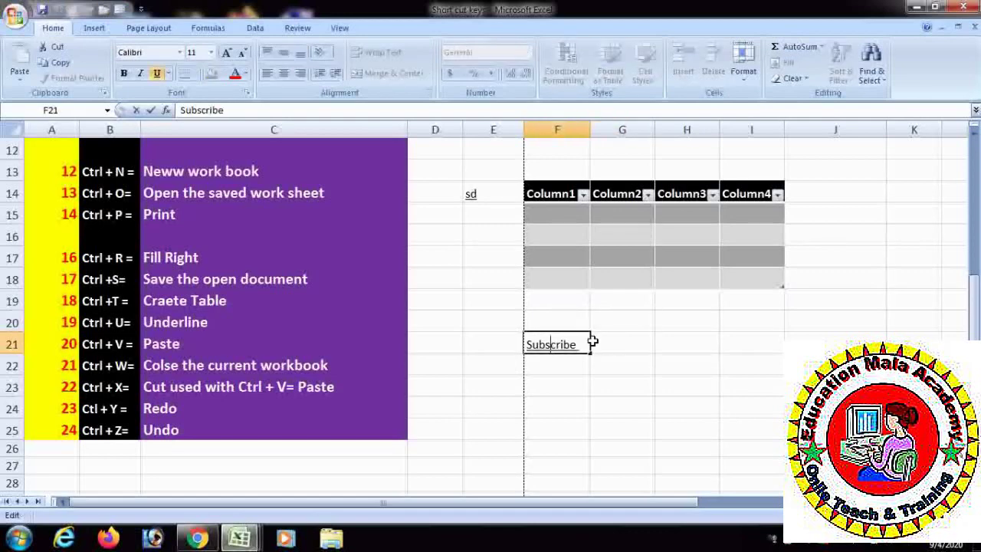
pyautogui.moveTo(580, 345); pyautogui.dragTo(521, 346)
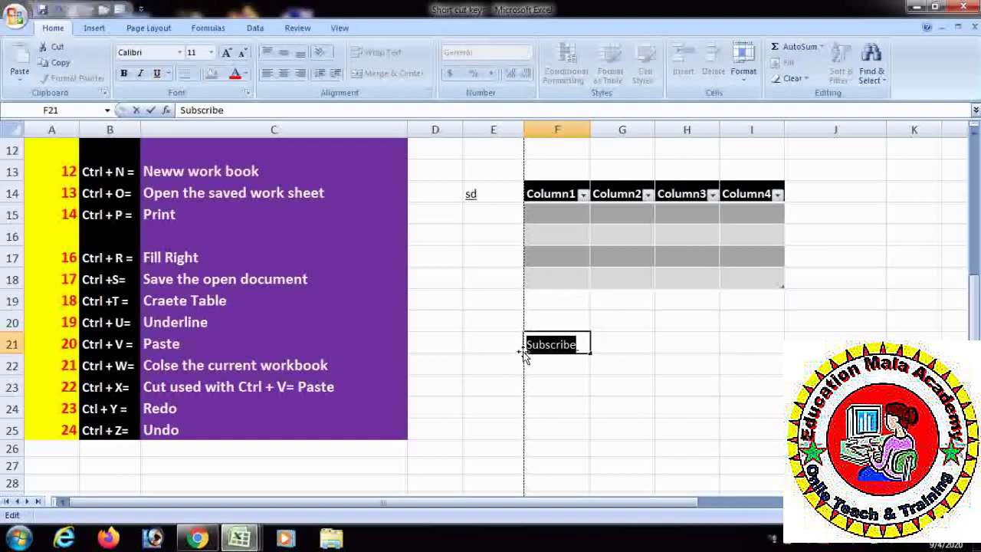
pyautogui.click(587, 381)
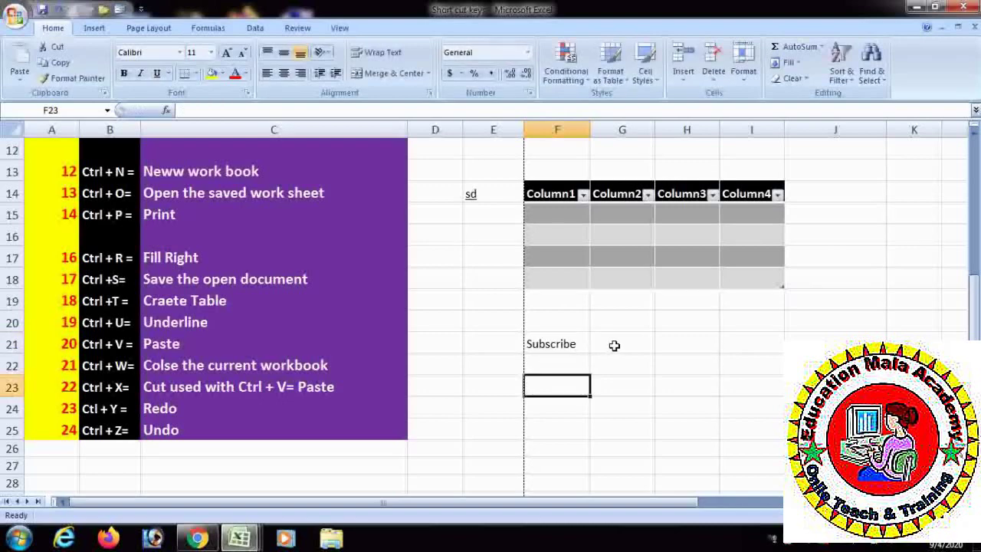
# Step: Copy the "Subscribe" cell F21 and paste it into G21
pyautogui.click(572, 342)
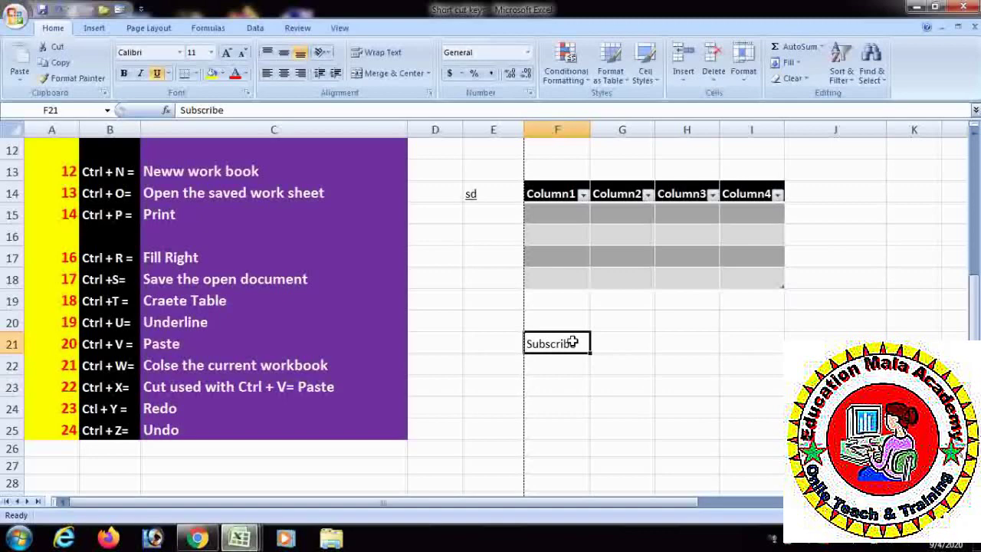
pyautogui.hotkey('ctrl', 'x')
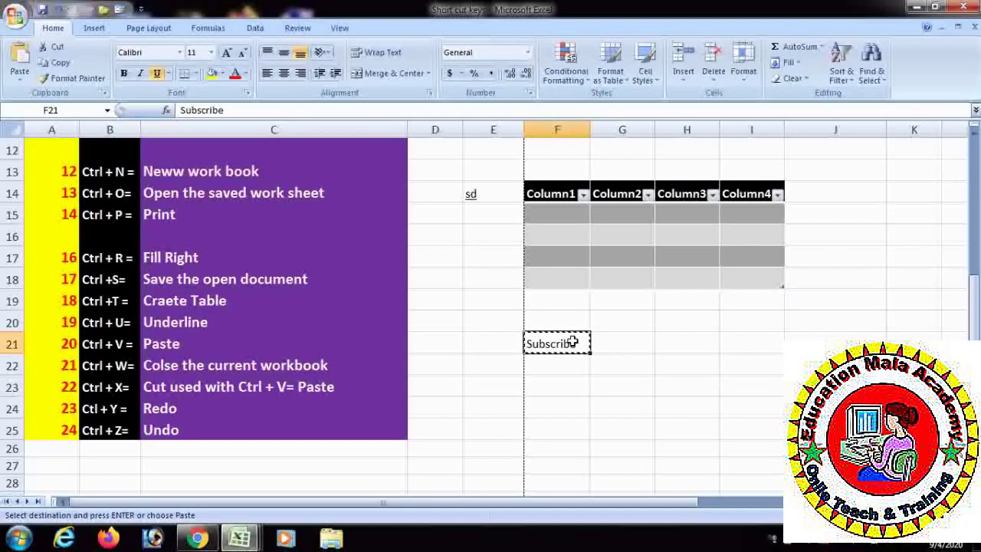
pyautogui.click(625, 340)
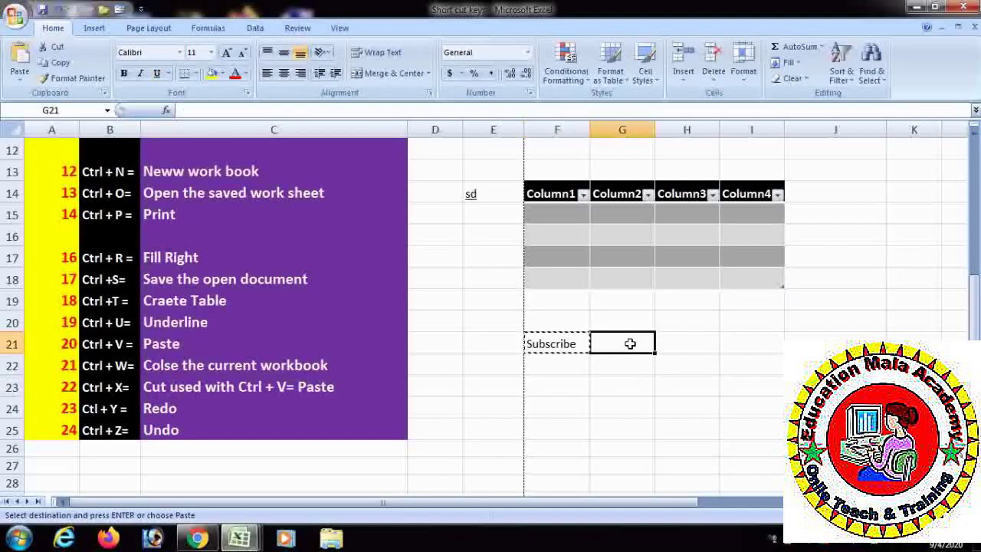
pyautogui.hotkey('ctrl', 'v')
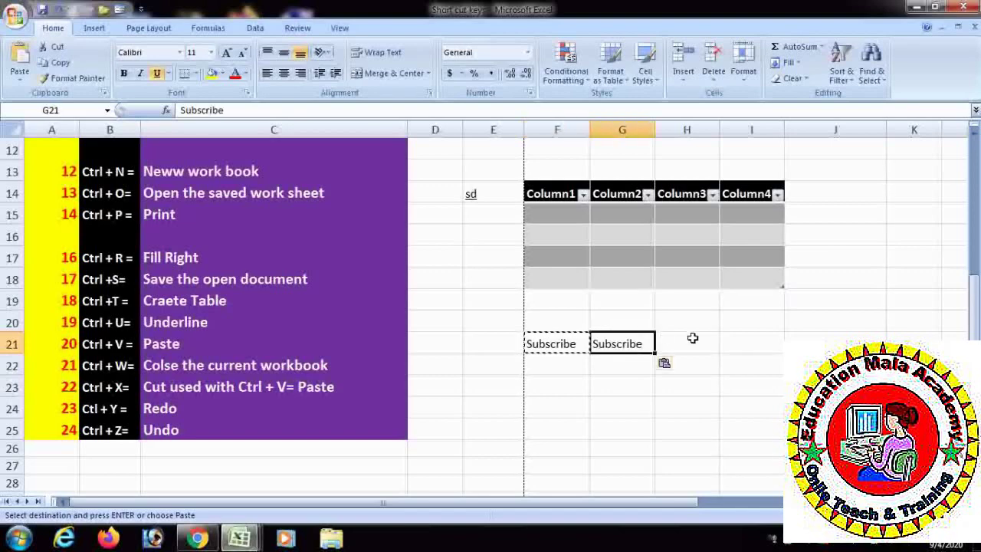
# Step: Copy the "Subscribe" cell G21 and paste it into G25
pyautogui.click(690, 337)
pyautogui.hotkey('ctrl', 'c')
pyautogui.hotkey('ctrl', 'v')
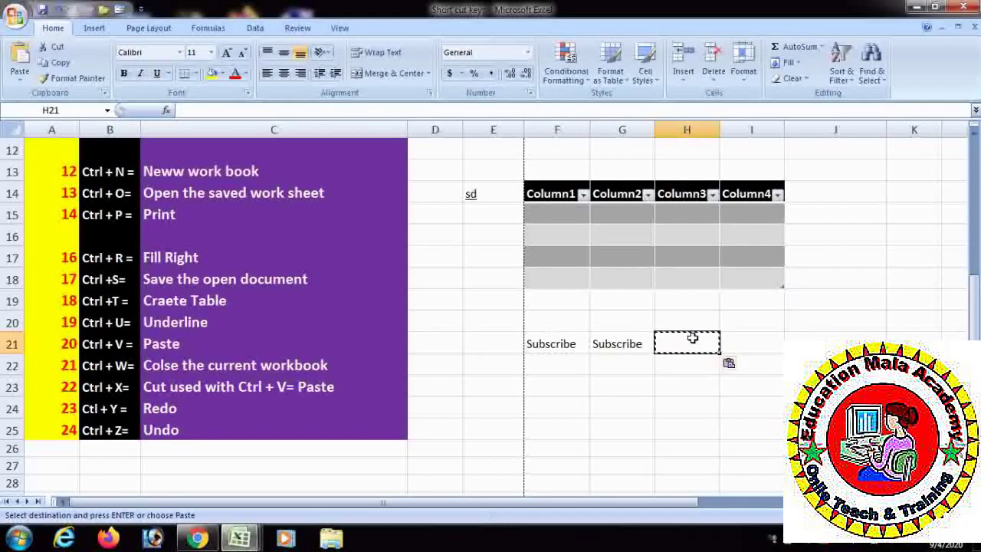
pyautogui.click(624, 345)
pyautogui.hotkey('ctrl', 'c')
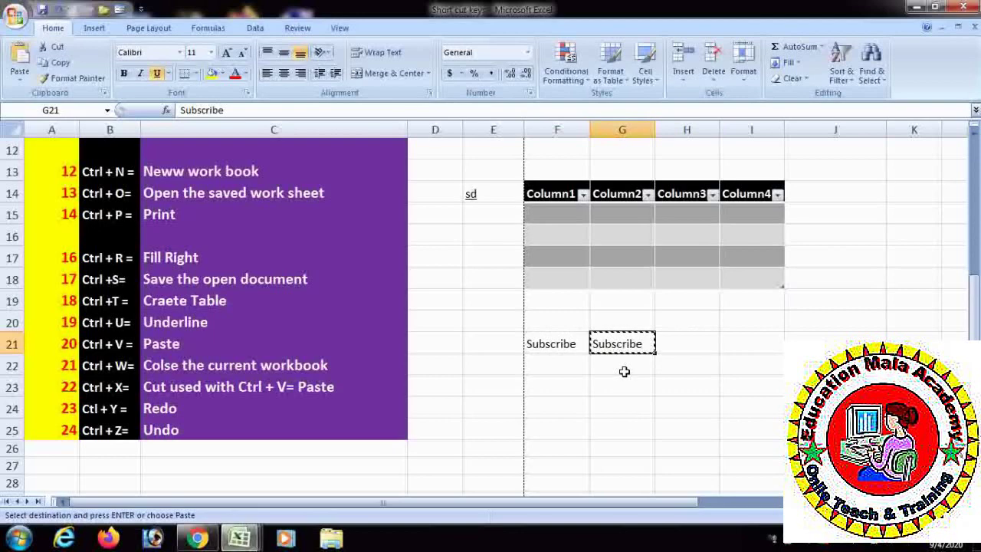
pyautogui.click(628, 422)
pyautogui.hotkey('ctrl', 'v')
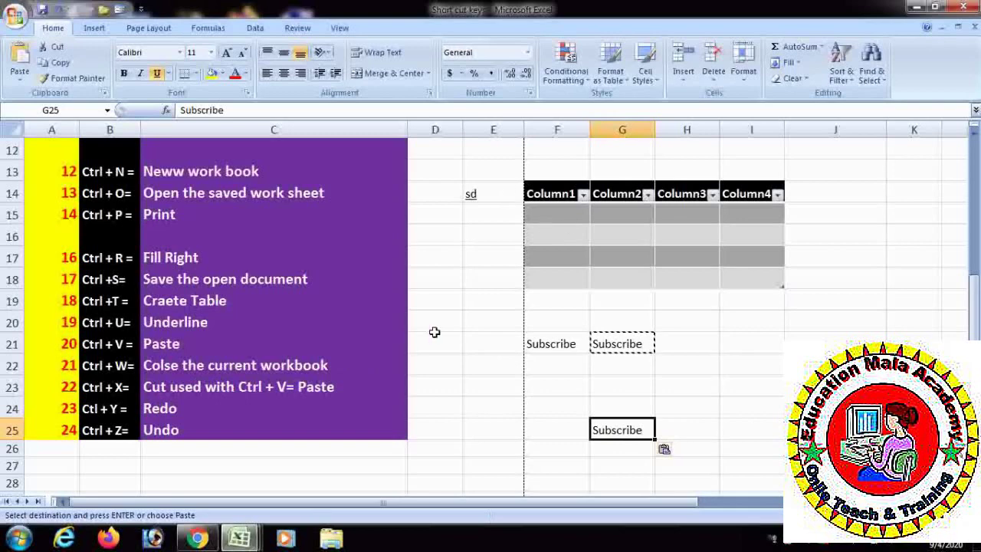
# Step: Close the Short cut keys workbook without saving the changes and reopen it from the recent documents
pyautogui.hotkey('ctrl', 'w')
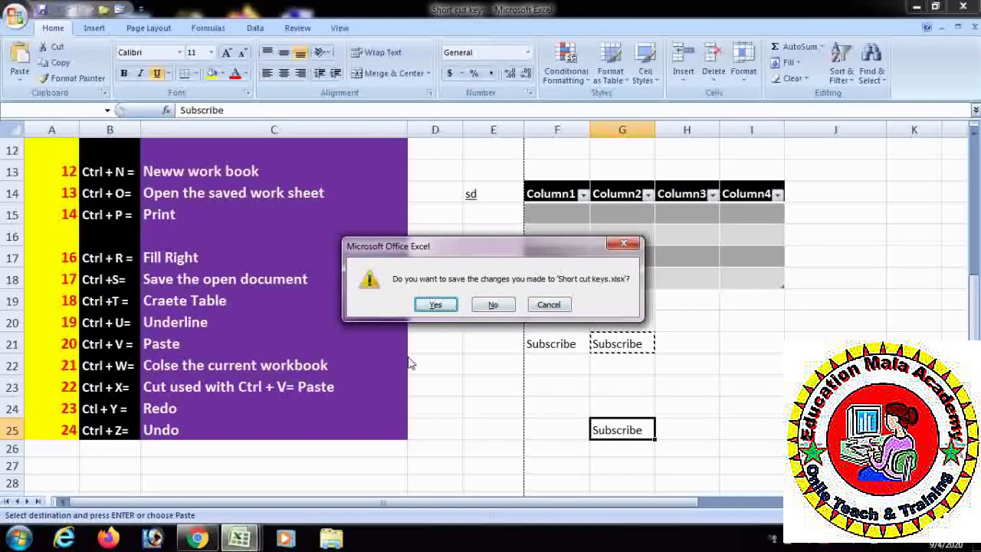
pyautogui.click(494, 306)
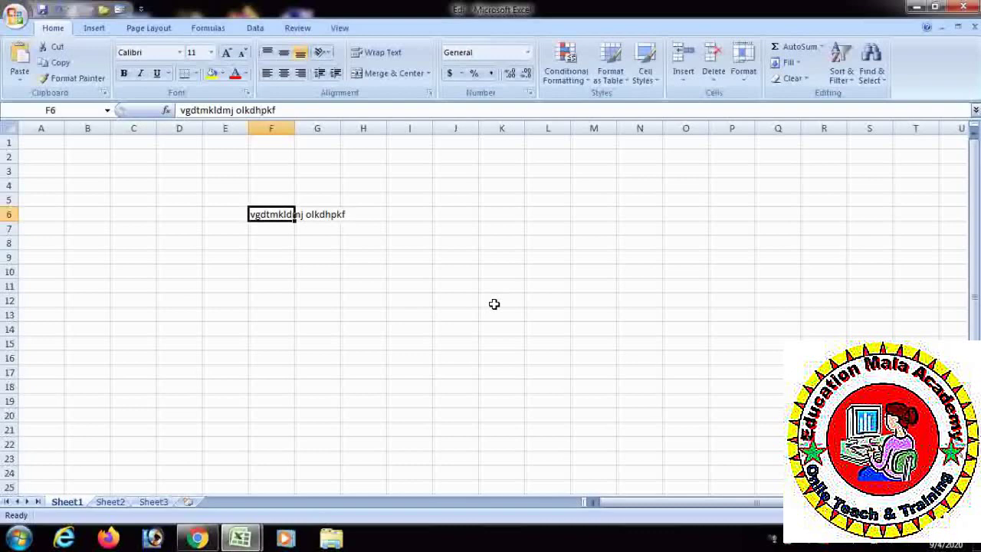
pyautogui.moveTo(240, 538)
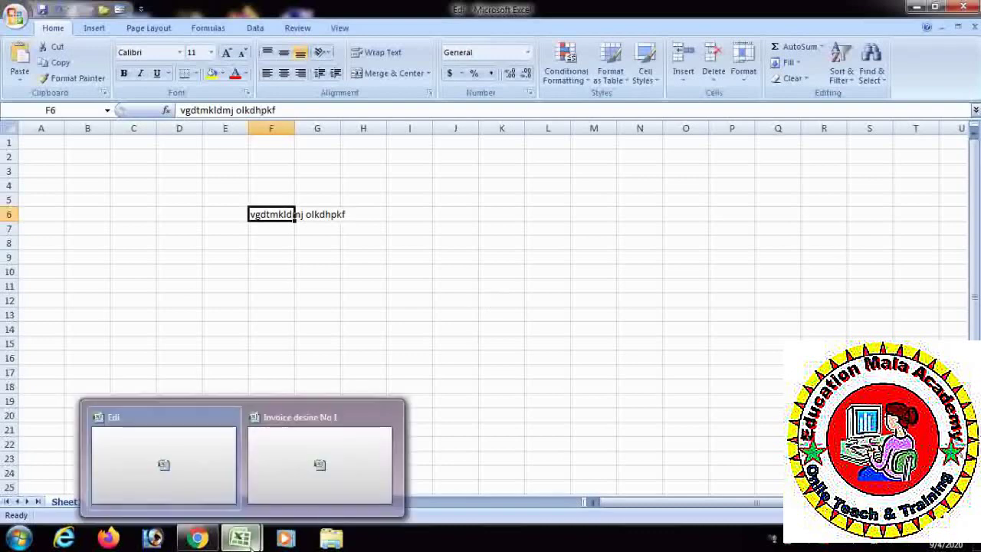
pyautogui.click(15, 15)
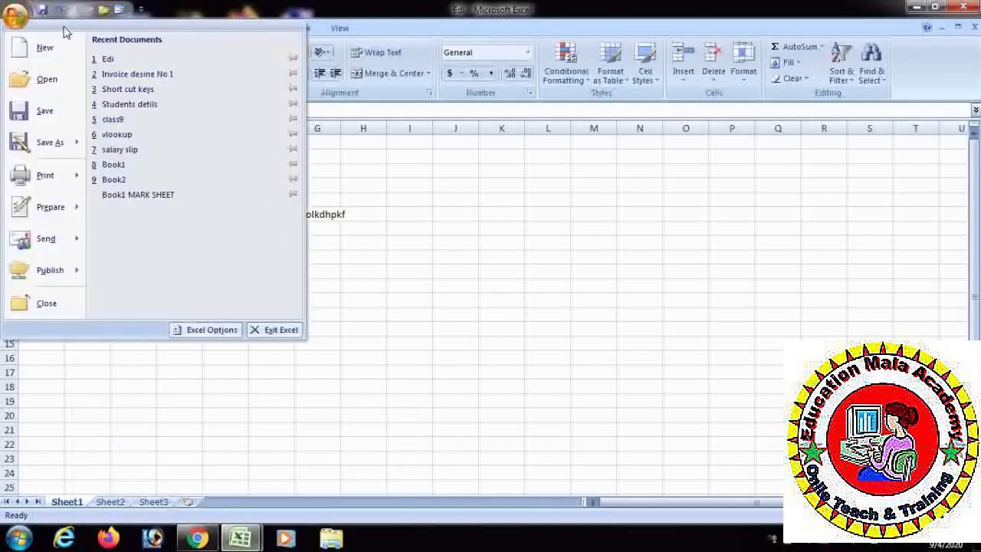
pyautogui.click(122, 89)
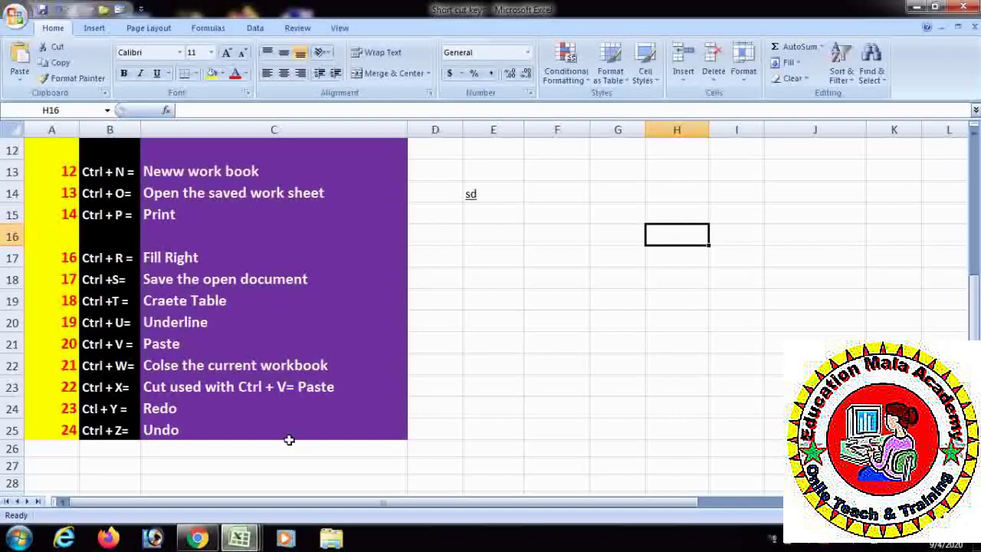
# Step: Enter the sample text "hnoiulujgnv" in D17 and widen column D to fit it
pyautogui.doubleClick(524, 267)
pyautogui.write('hnoiulujgnv')
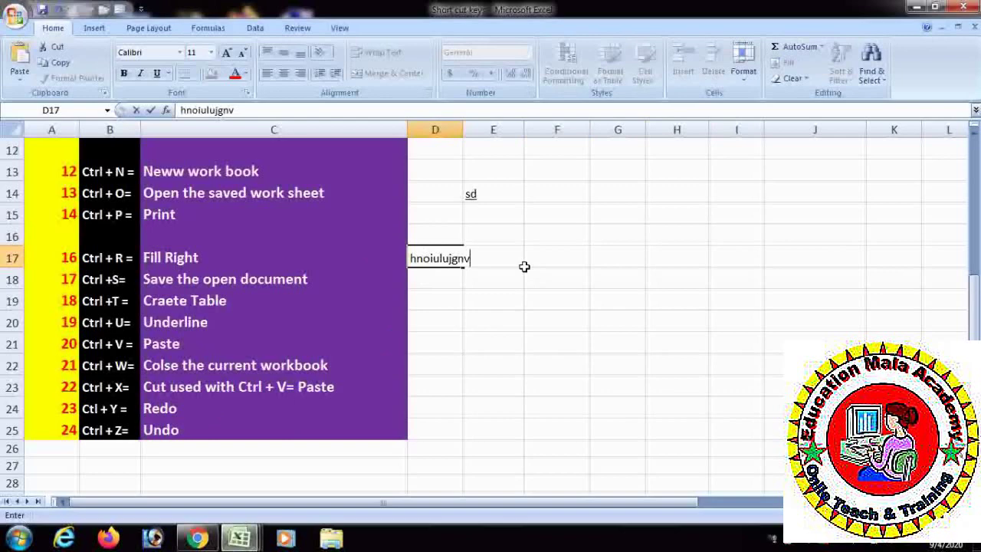
pyautogui.click(460, 236)
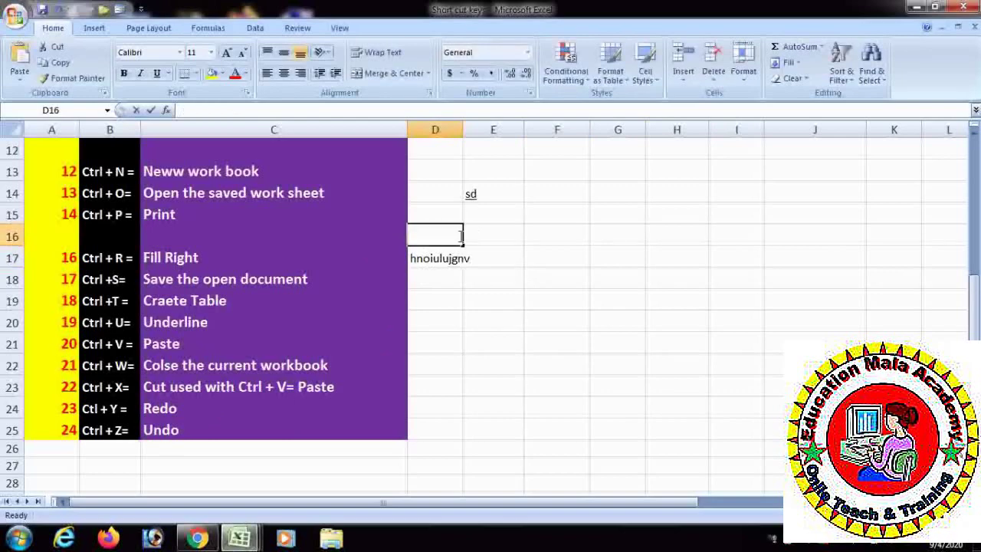
pyautogui.click(438, 130)
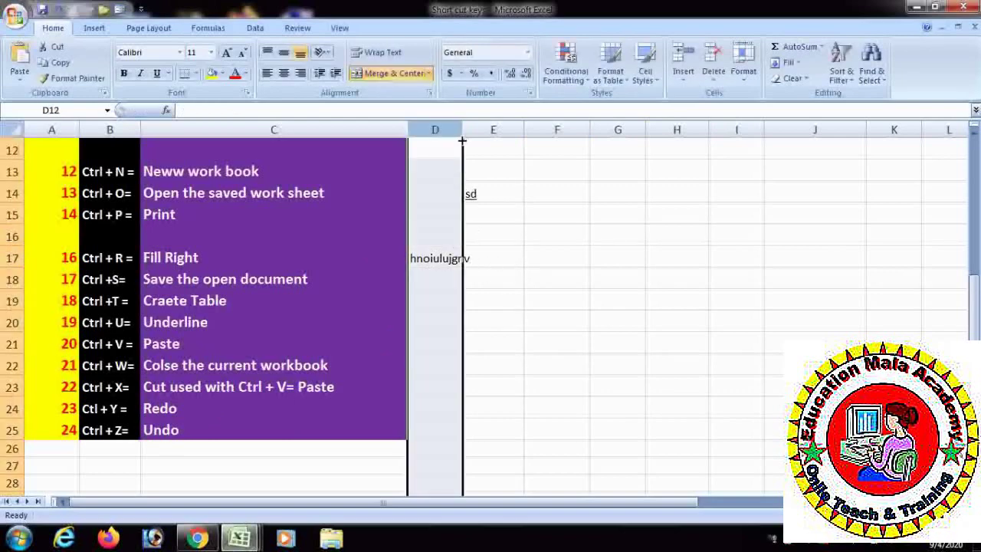
pyautogui.moveTo(459, 129); pyautogui.dragTo(448, 201)
pyautogui.click(464, 259)
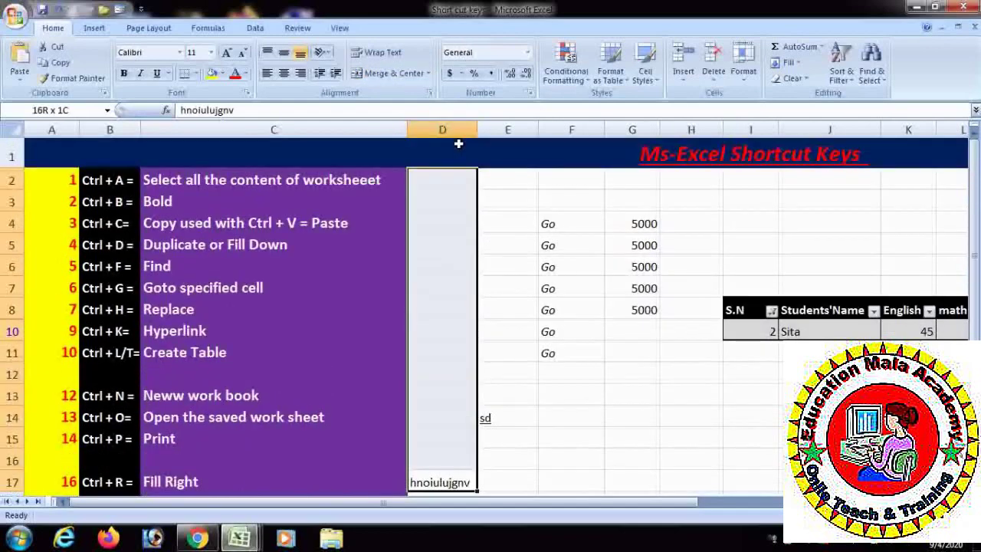
pyautogui.click(456, 487)
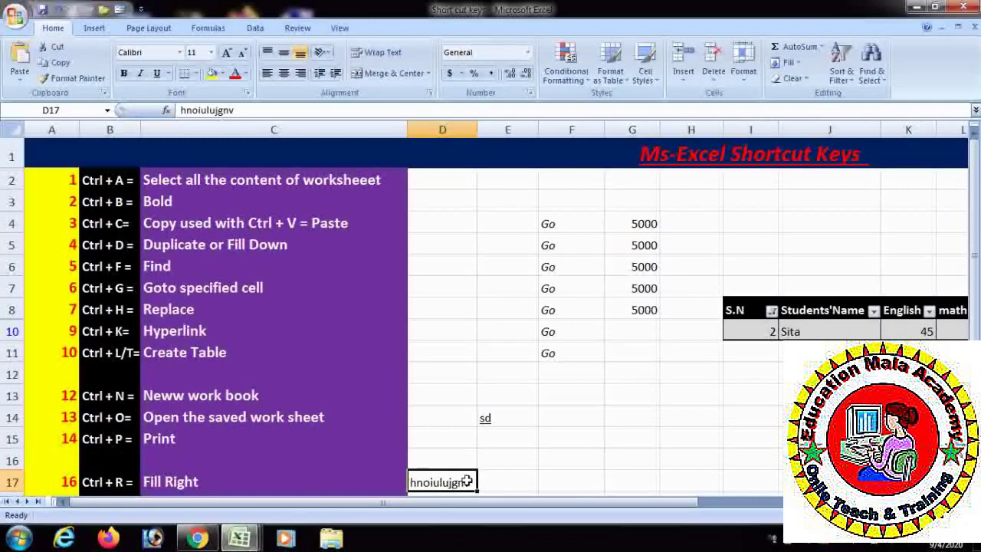
pyautogui.doubleClick(414, 485)
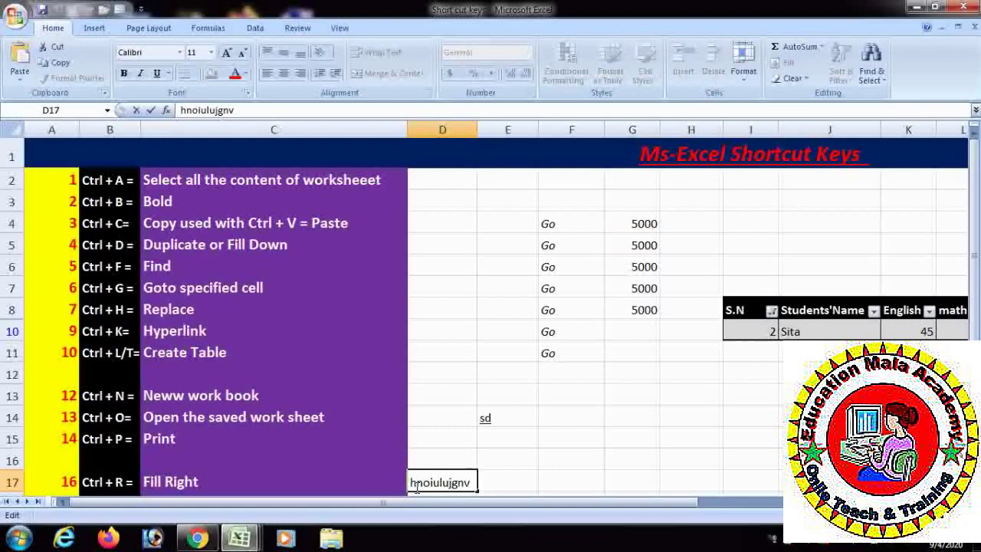
# Step: Cut the 5000 values from G4:G8 and paste them at J11, below the student table
pyautogui.moveTo(628, 222); pyautogui.dragTo(645, 308)
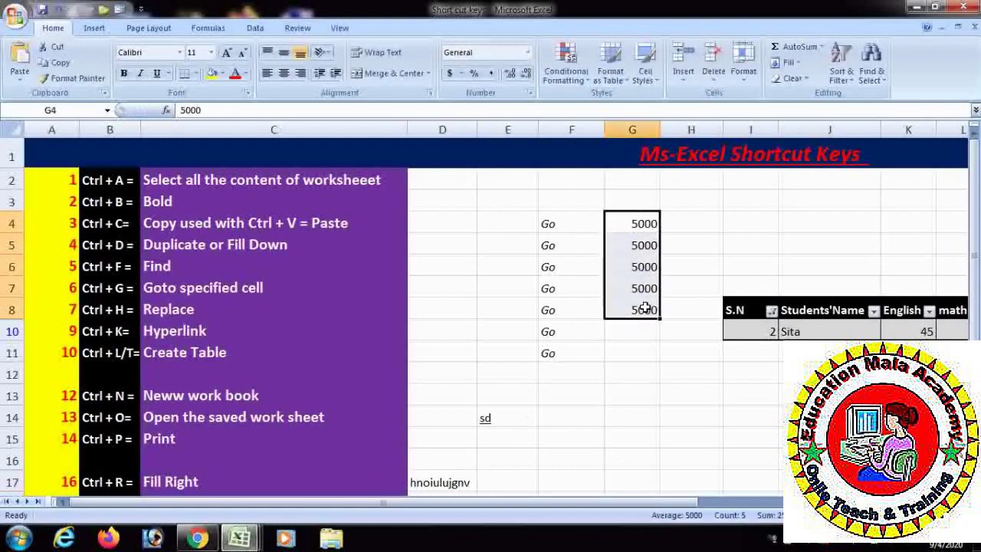
pyautogui.hotkey('ctrl', 'c')
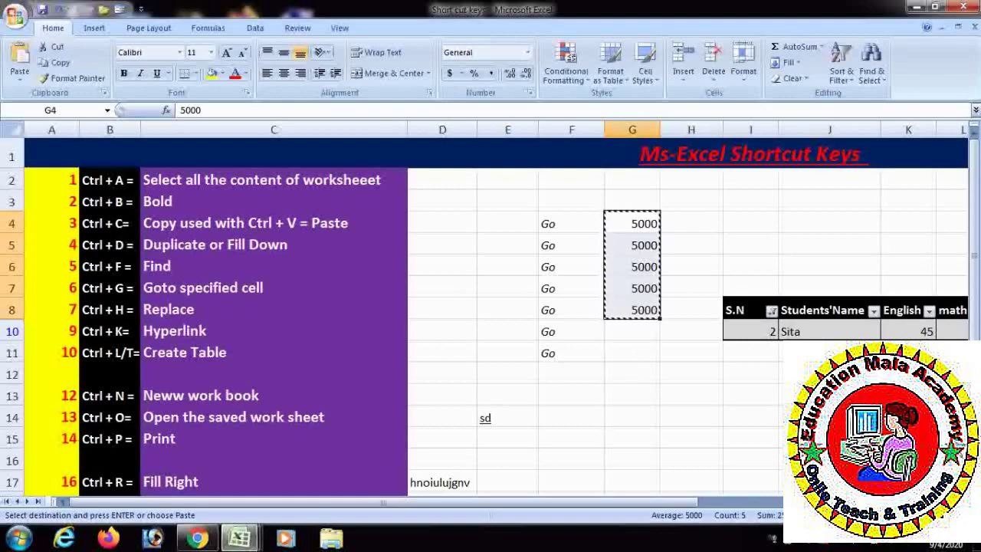
pyautogui.click(780, 352)
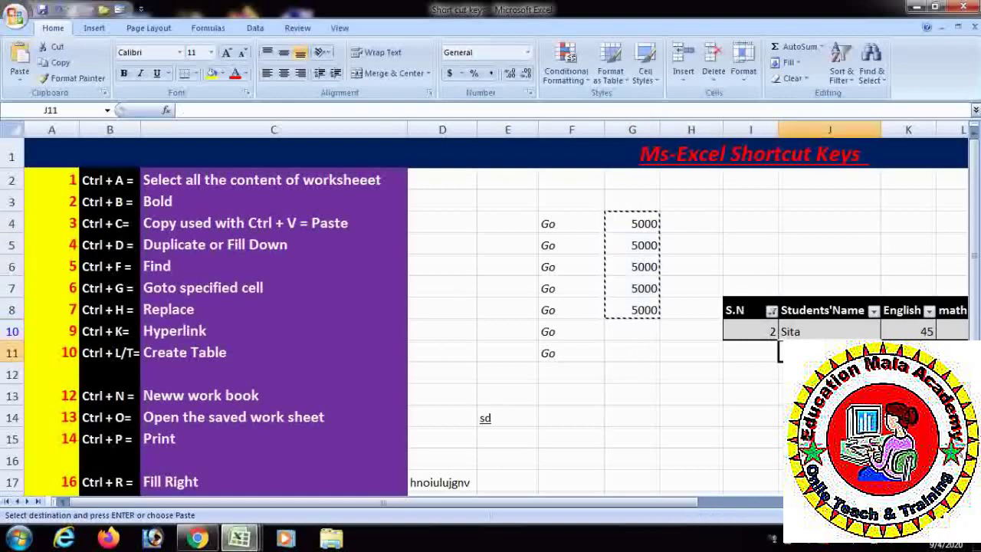
pyautogui.press('Return')
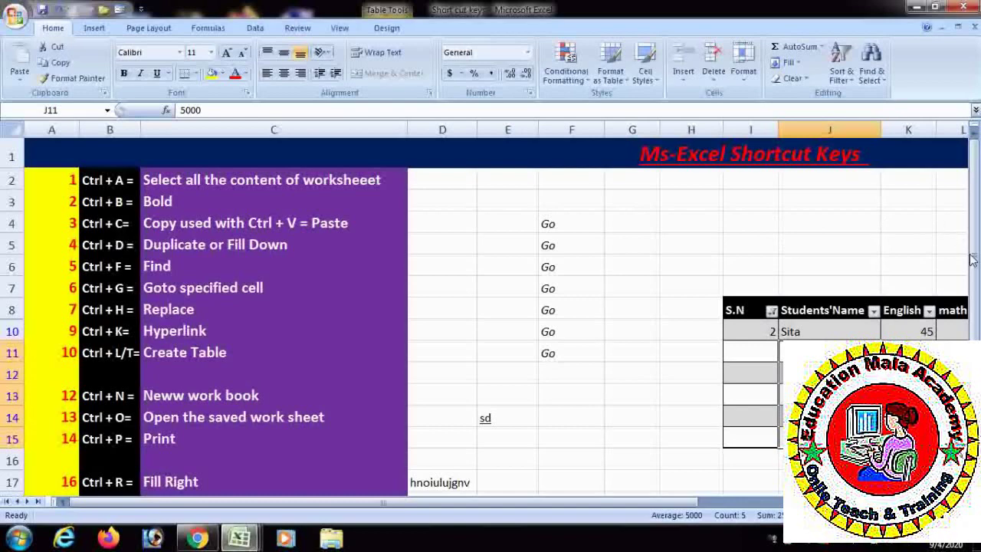
# Step: Undo the student table's expansion around the pasted values in J11:J15, and redo it
pyautogui.moveTo(974, 278); pyautogui.dragTo(974, 295)
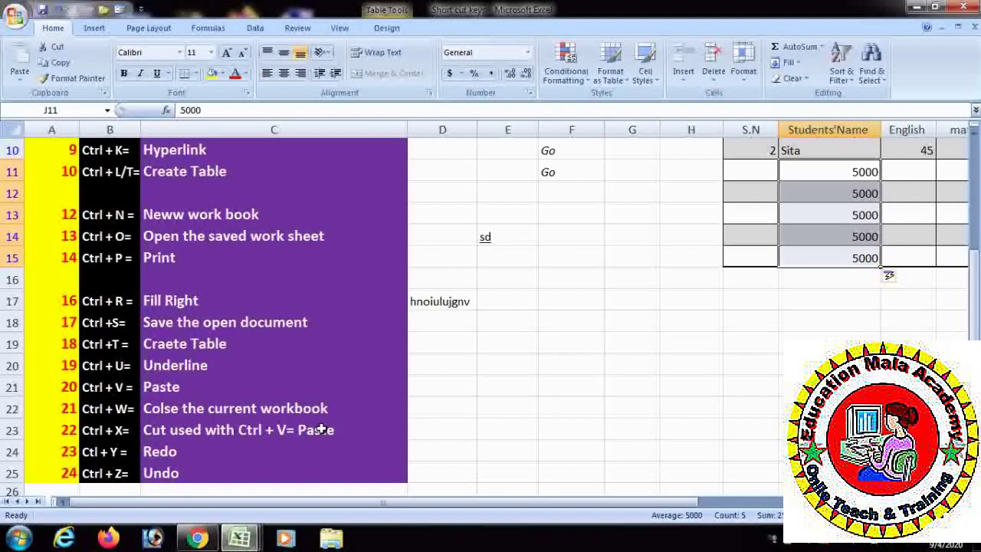
pyautogui.hotkey('ctrl', 'z')
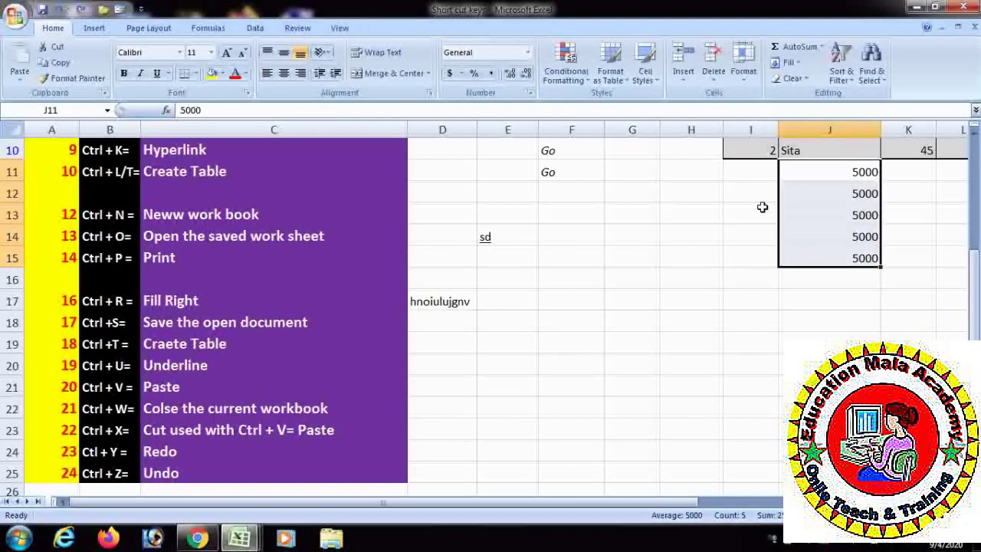
pyautogui.click(973, 132)
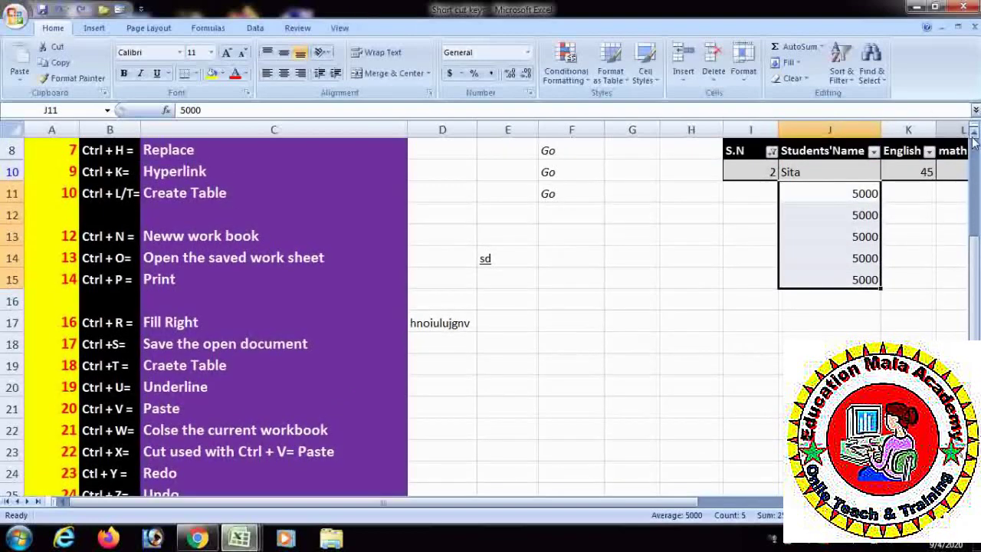
pyautogui.hotkey('ctrl', 'y')
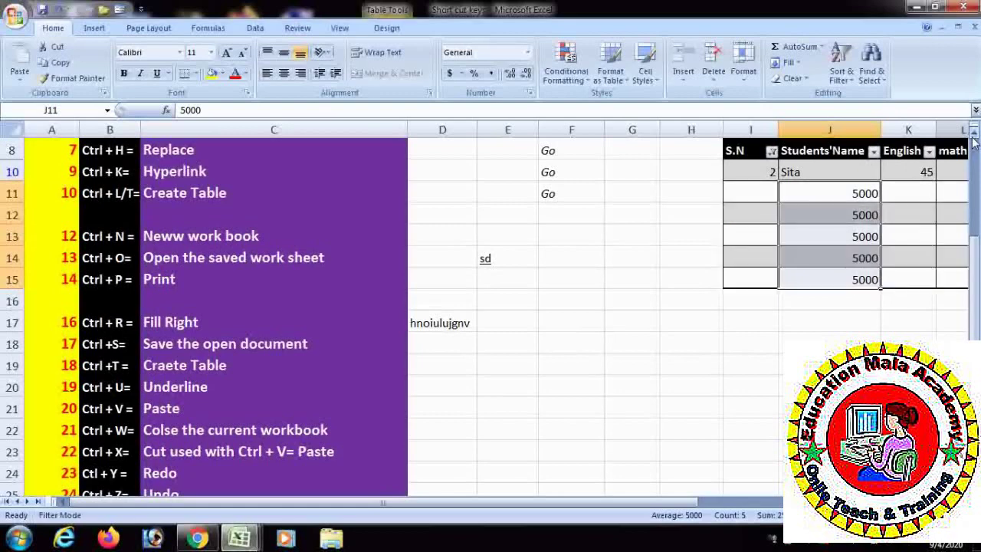
pyautogui.hotkey('ctrl', 'z')
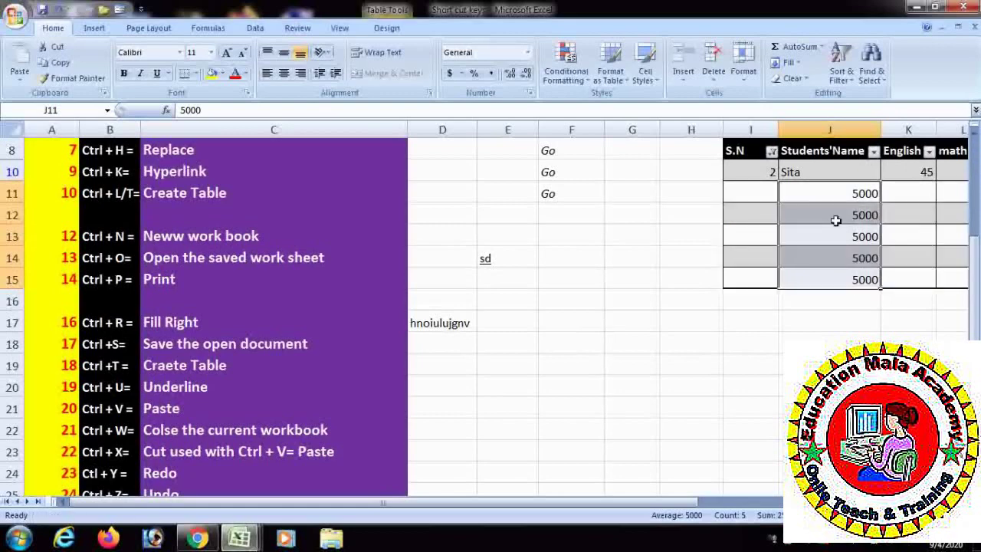
# Step: Undo the student table's expansion and the move of the 5000 values into J11:J15, and redo both
pyautogui.hotkey('ctrl', 'x')
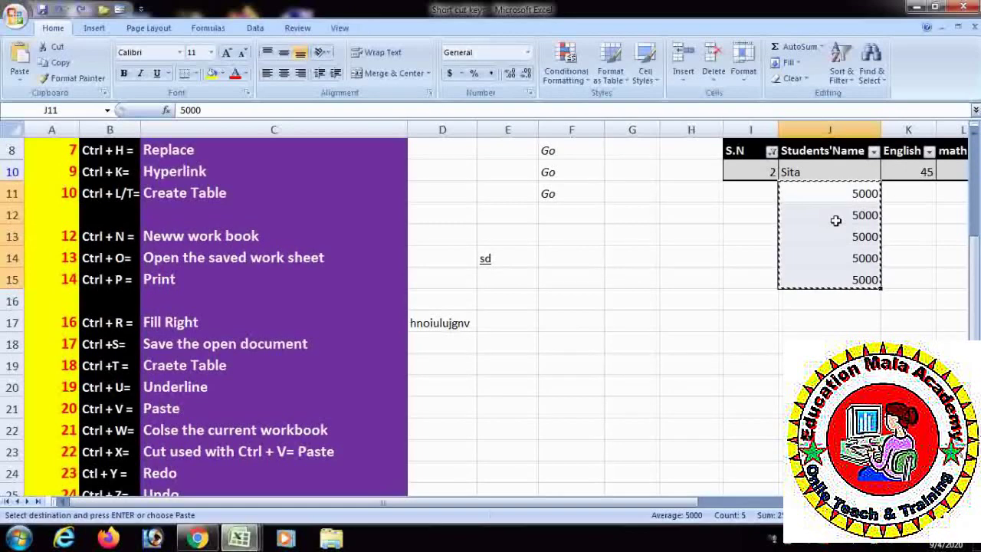
pyautogui.hotkey('ctrl', 'z')
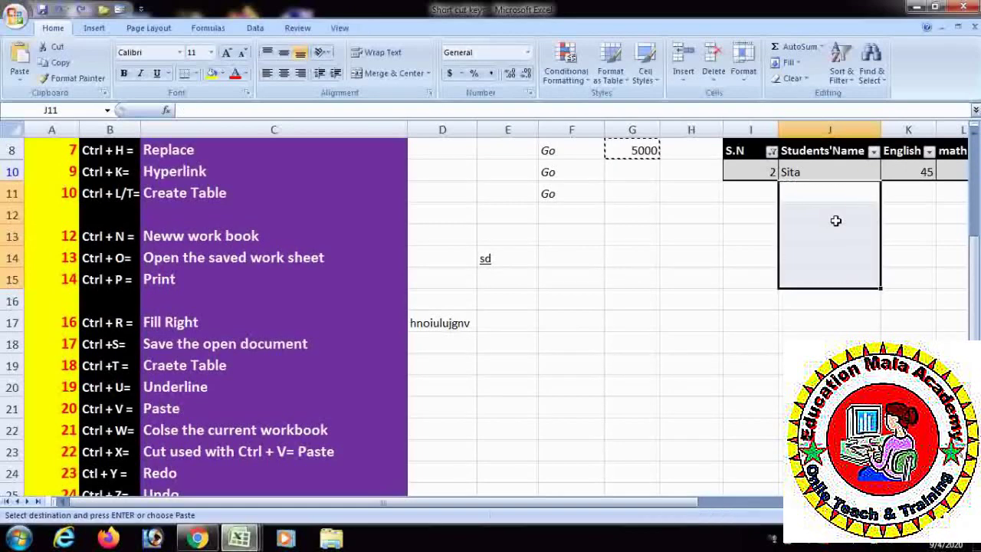
pyautogui.hotkey('ctrl', 'y')
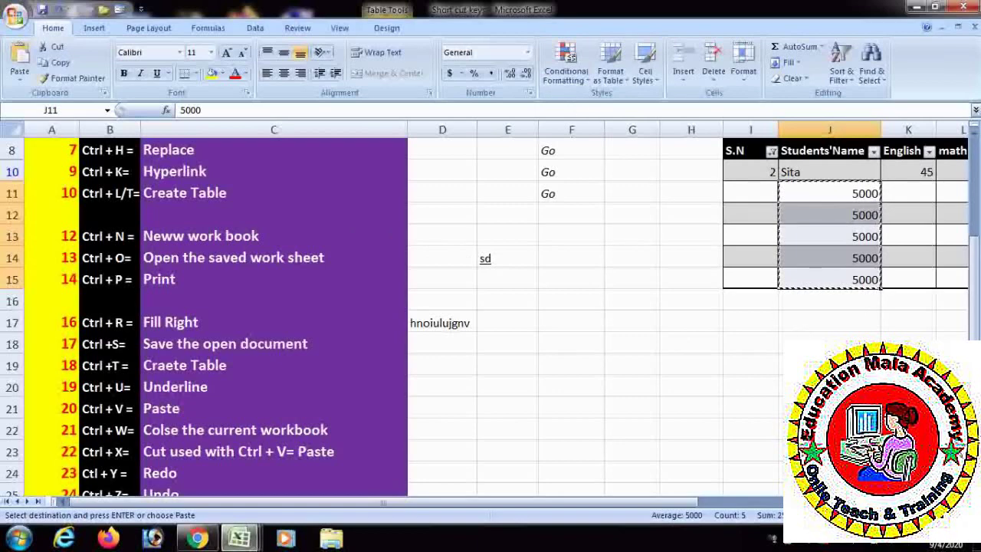
# Step: Undo the table expansion and the cut-and-paste so the 5000 values go back to G4:G8
pyautogui.scroll(-1, 836, 269)
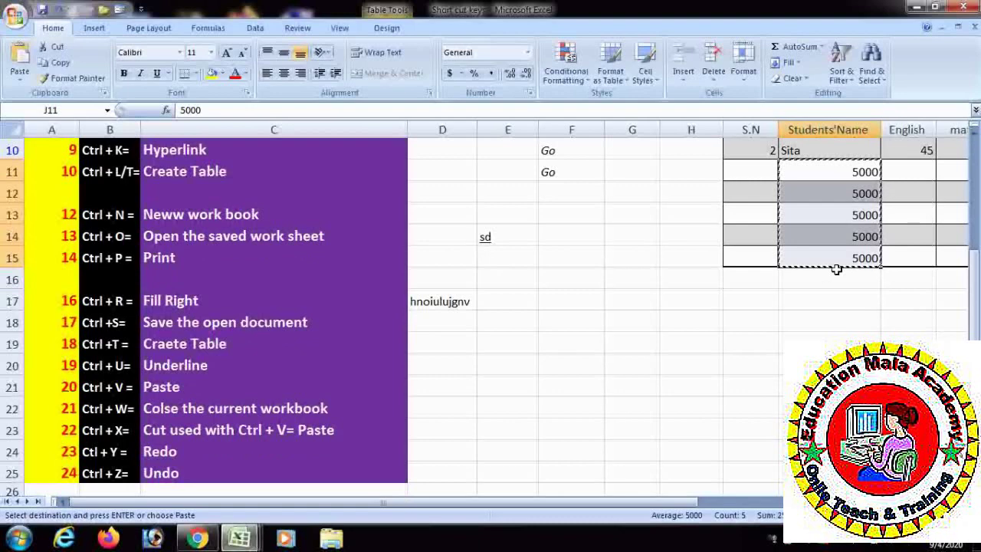
pyautogui.hotkey('ctrl', 'z')
pyautogui.hotkey('ctrl', 'z')
pyautogui.hotkey('ctrl', 'z')
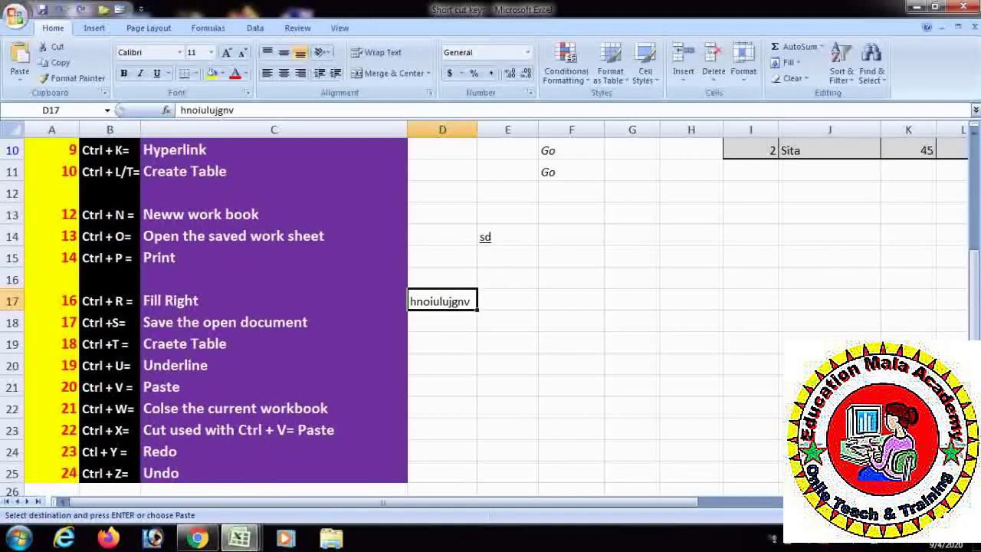
pyautogui.scroll(-1, 490, 319)
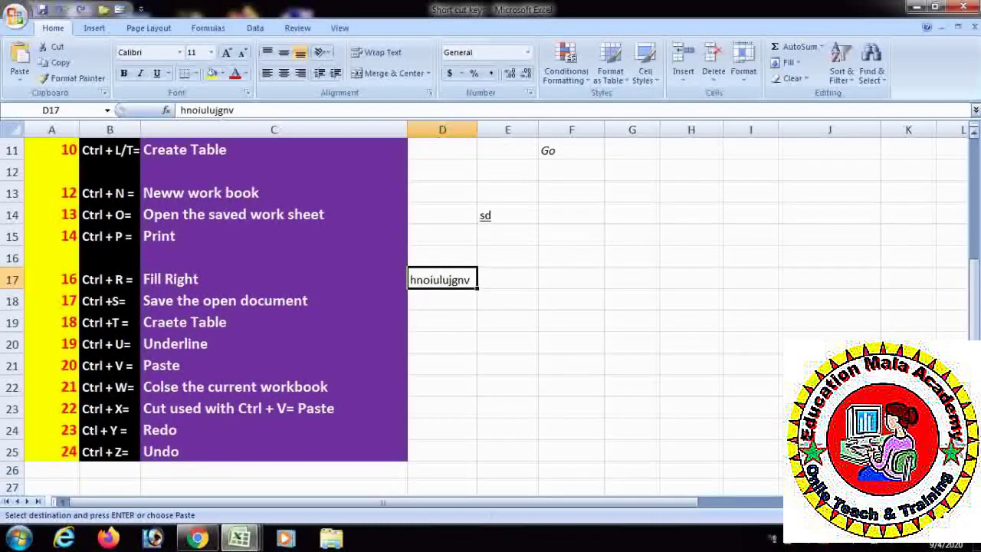
pyautogui.click(972, 132)
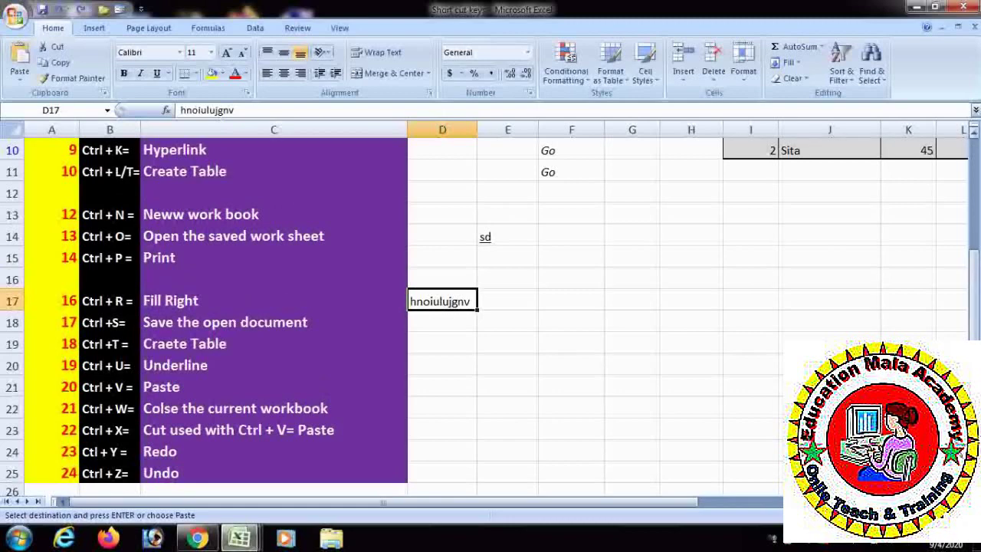
pyautogui.scroll(-1, 495, 317)
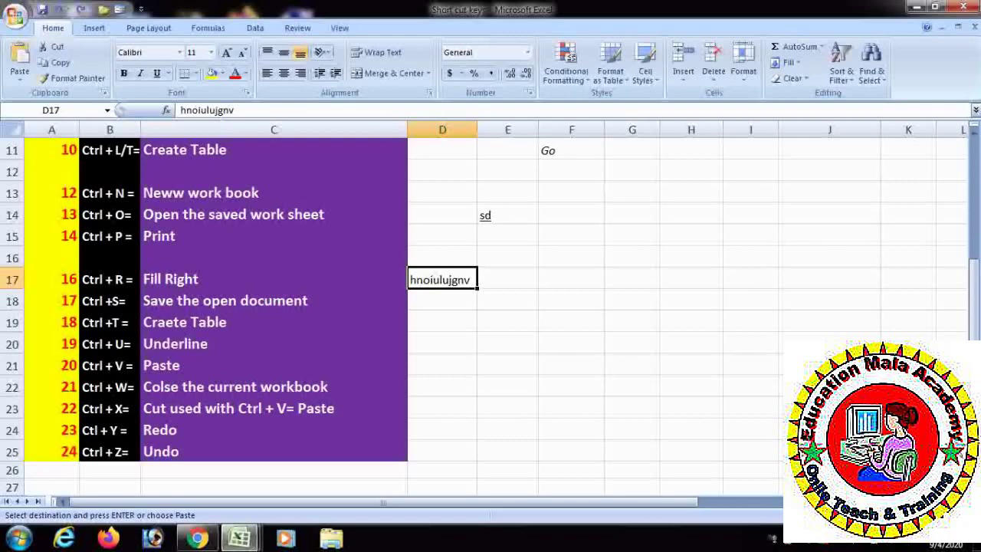
pyautogui.click(974, 131)
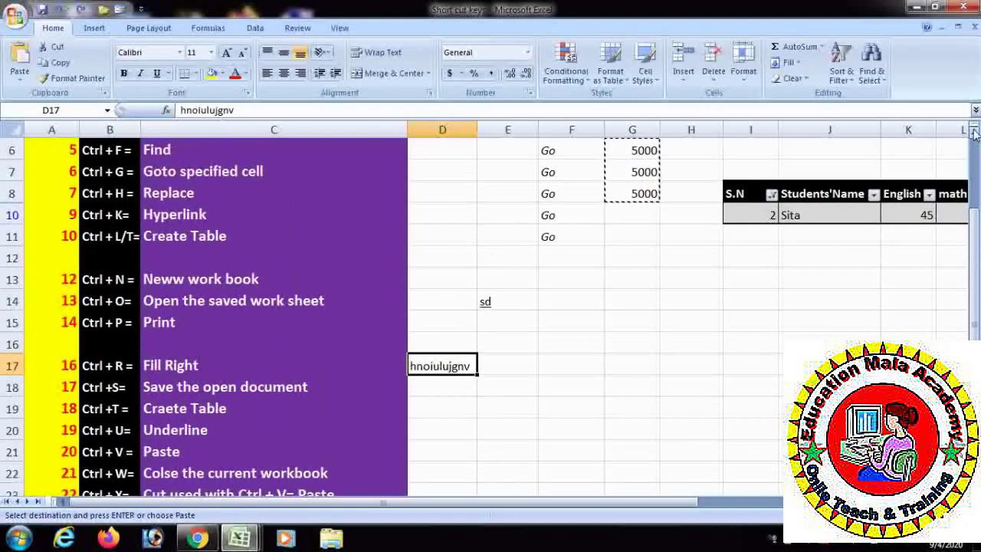
pyautogui.click(974, 131)
pyautogui.click(974, 131)
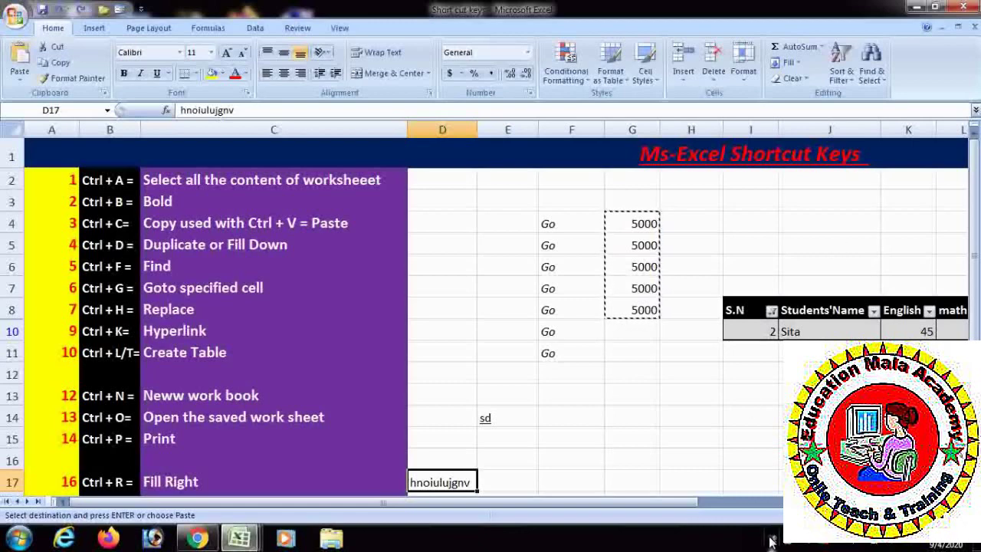
pyautogui.rightClick(769, 538)
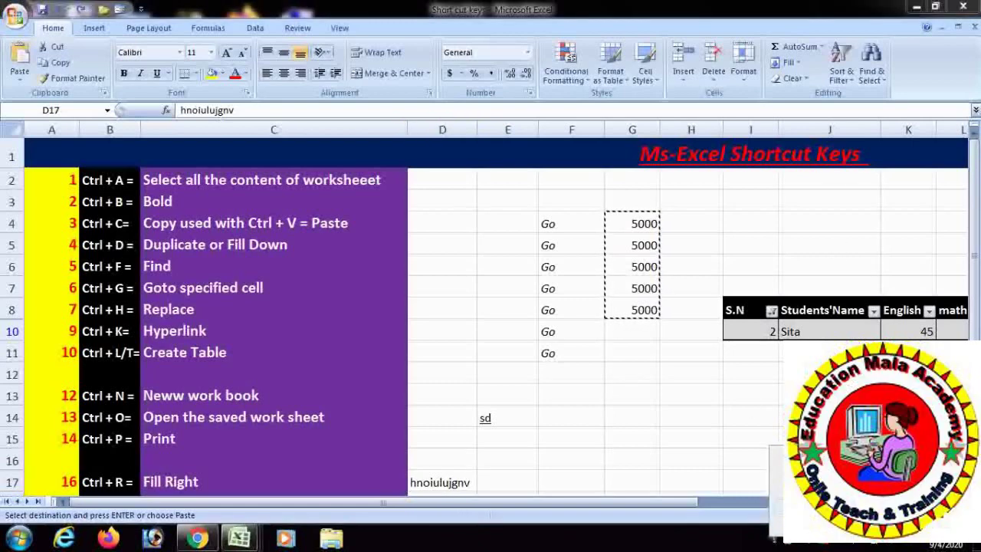